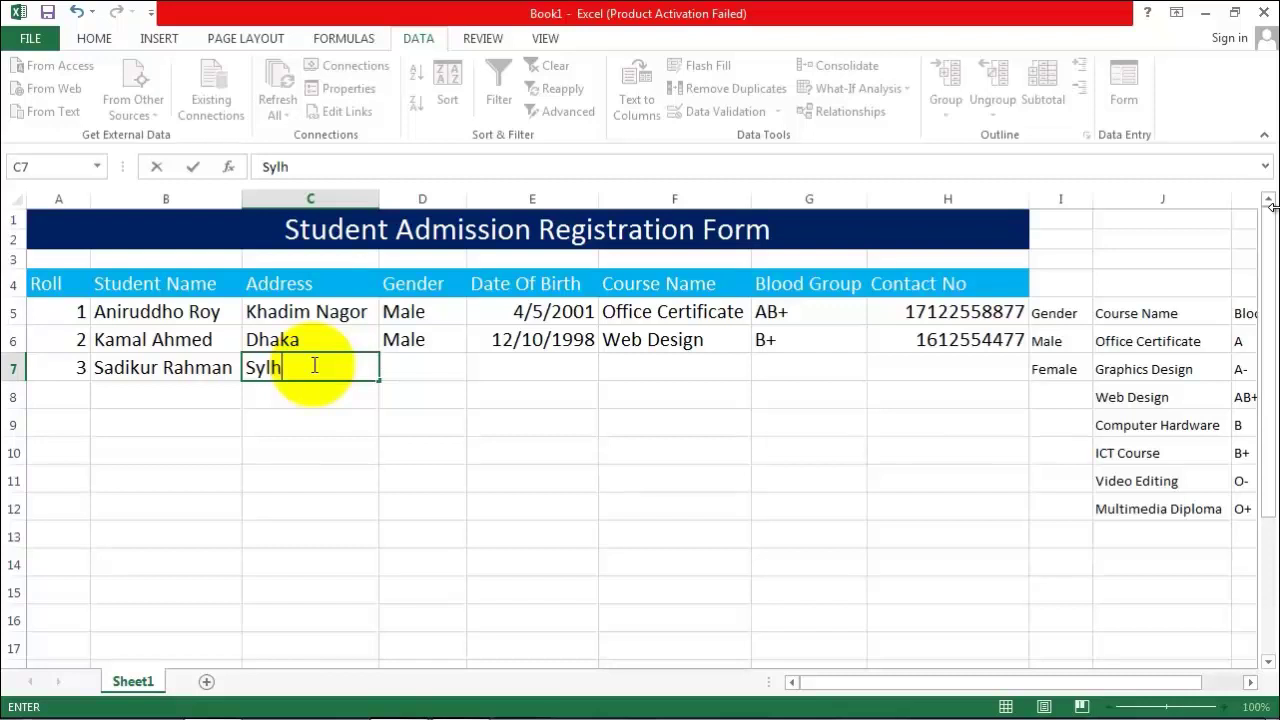
# - Finish row 7's address, choose Male as gender and enter birth date 8/8/1999
pyautogui.write('et')
pyautogui.click(420, 368)
pyautogui.click(475, 370)
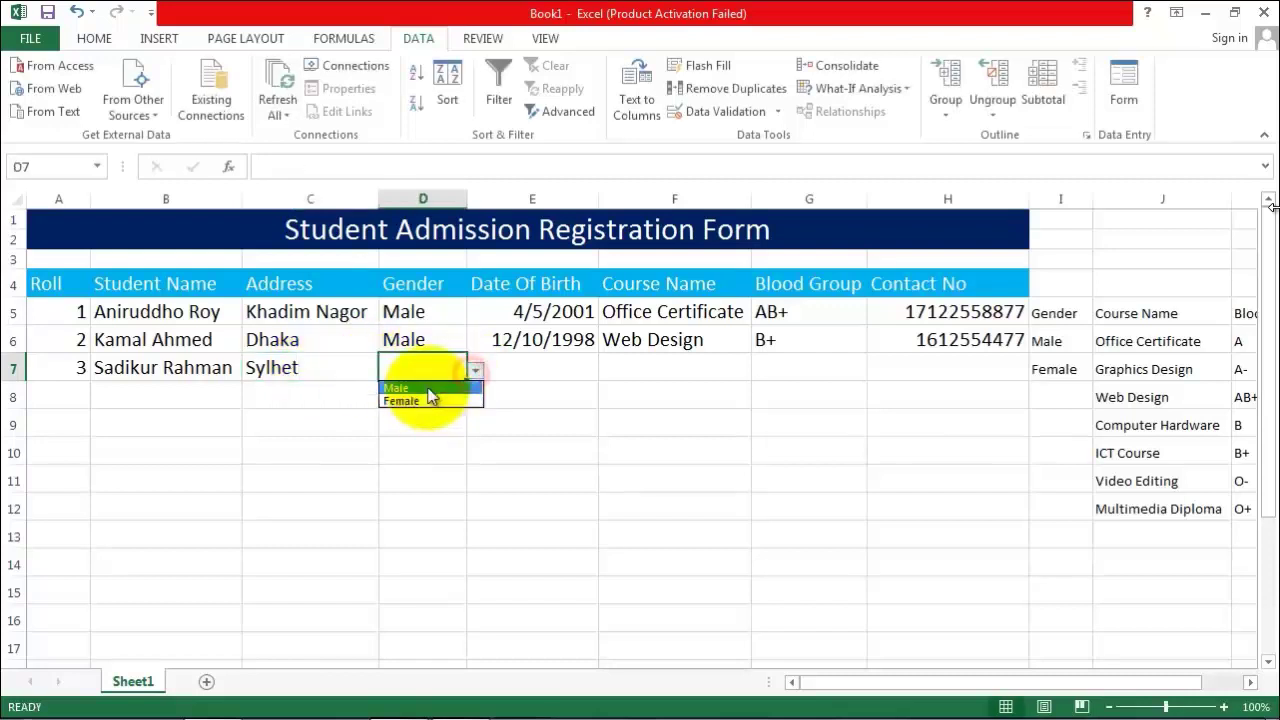
pyautogui.click(400, 388)
pyautogui.click(514, 363)
pyautogui.write('8/19')
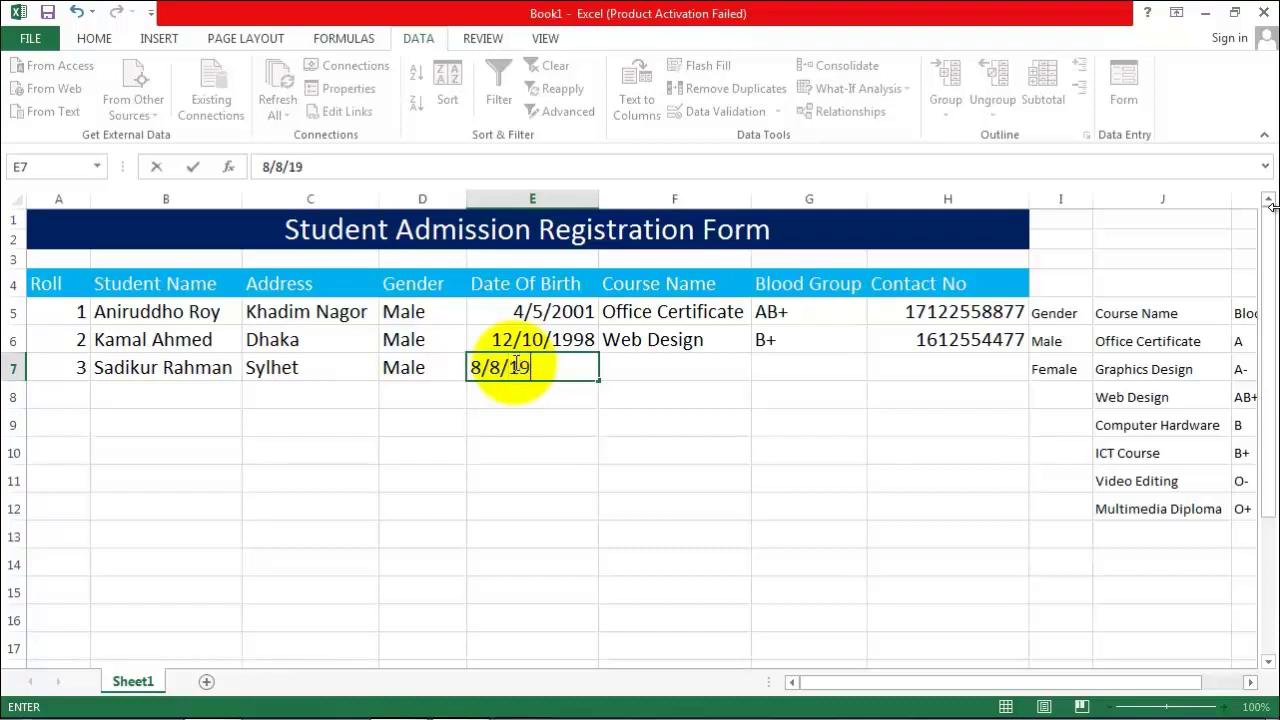
pyautogui.write('9')
# - Give row 7 the Graphics Design course and A- blood group, then enter the contact number
pyautogui.click(634, 365)
pyautogui.click(760, 369)
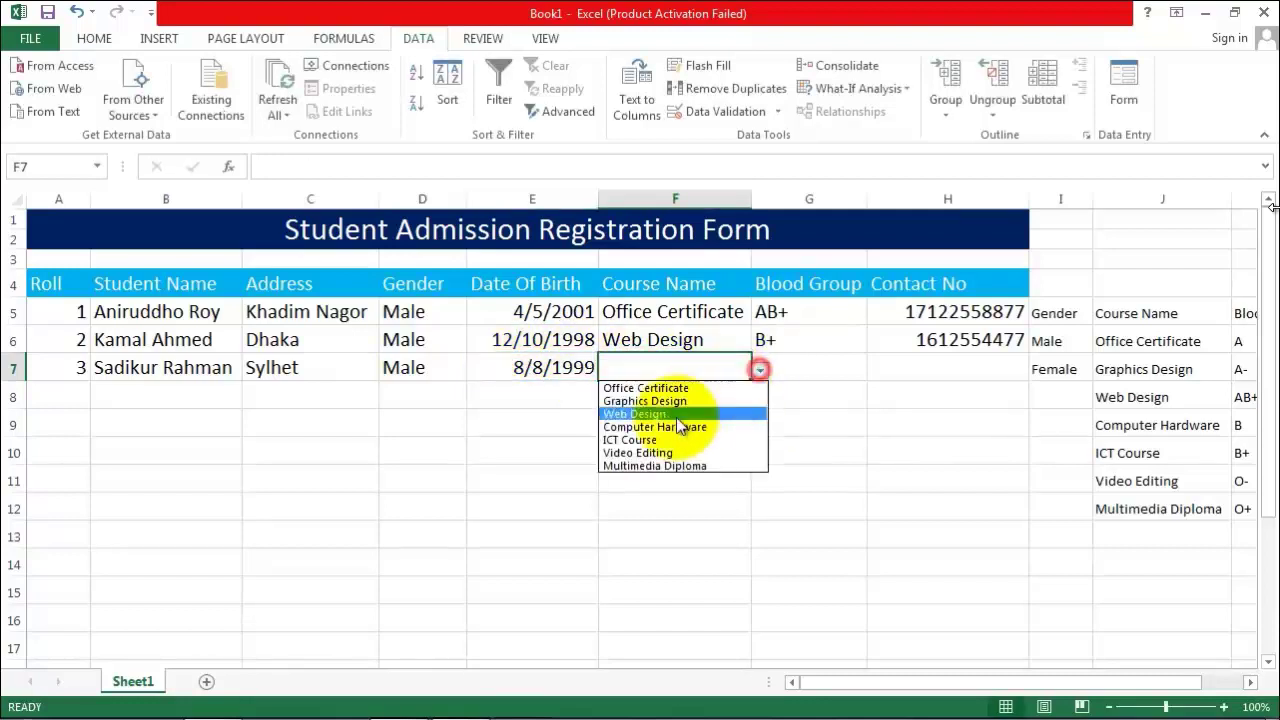
pyautogui.click(668, 400)
pyautogui.click(829, 366)
pyautogui.click(873, 371)
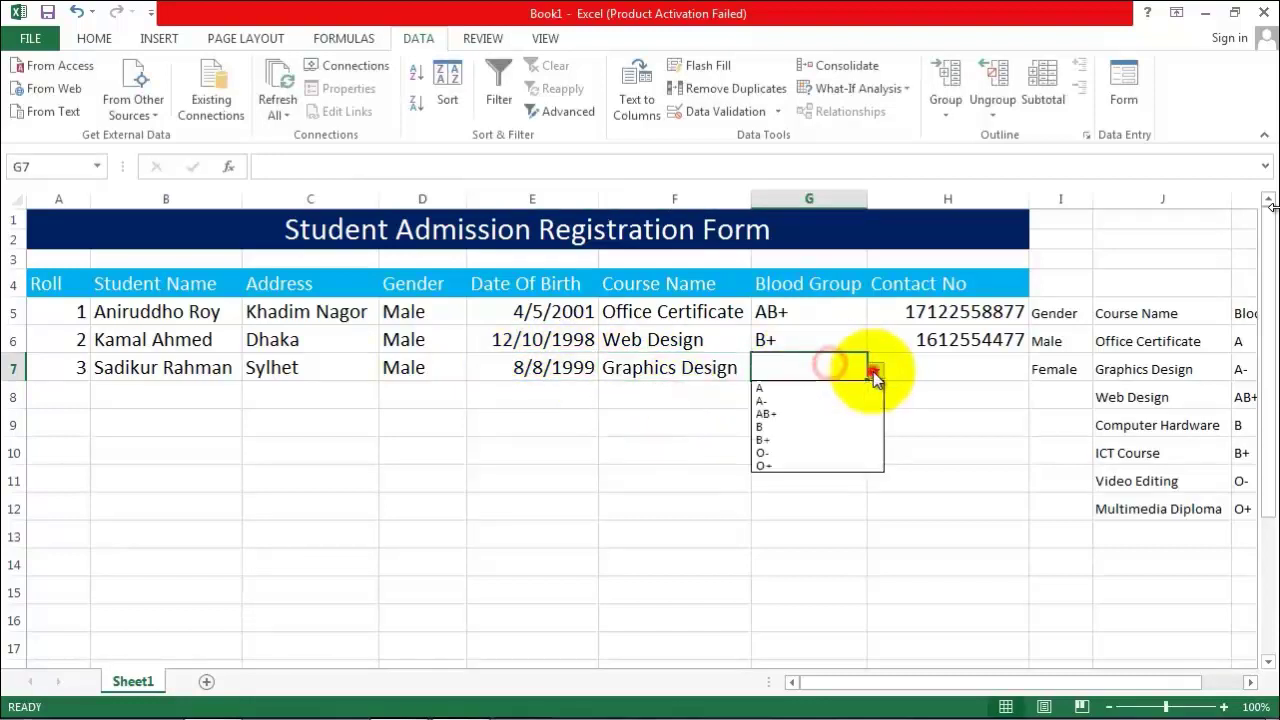
pyautogui.click(762, 400)
pyautogui.click(933, 366)
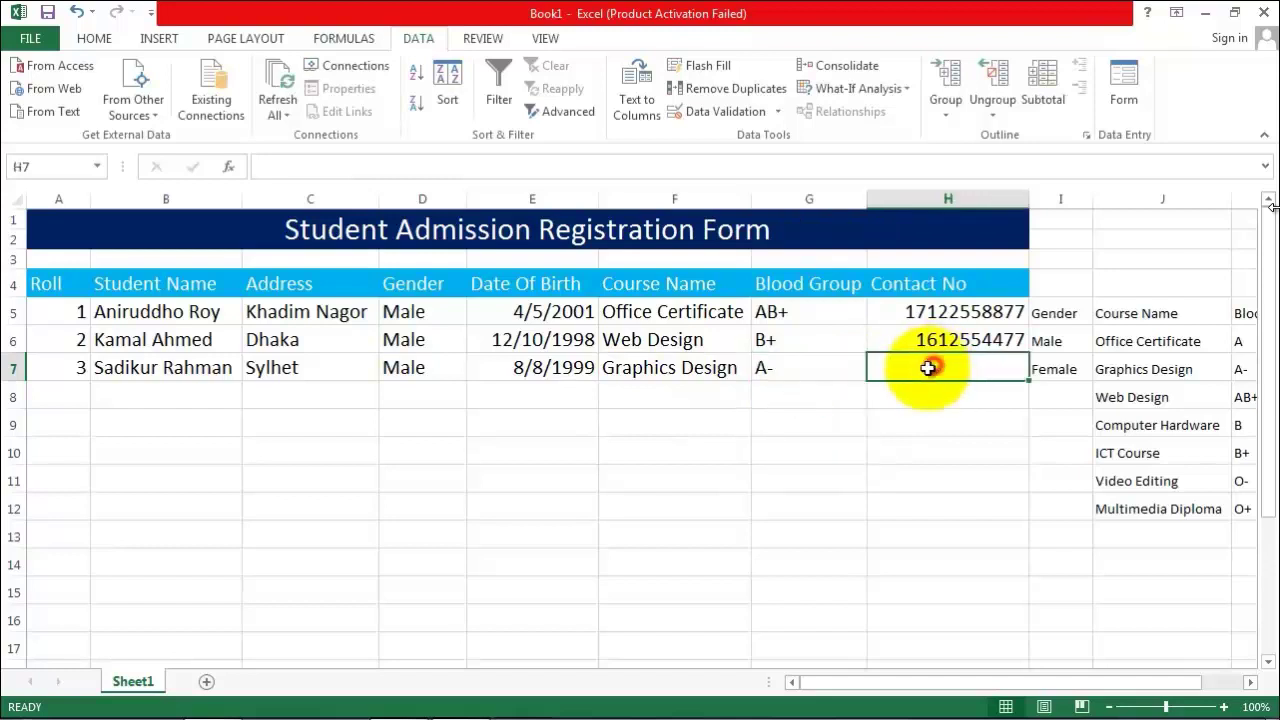
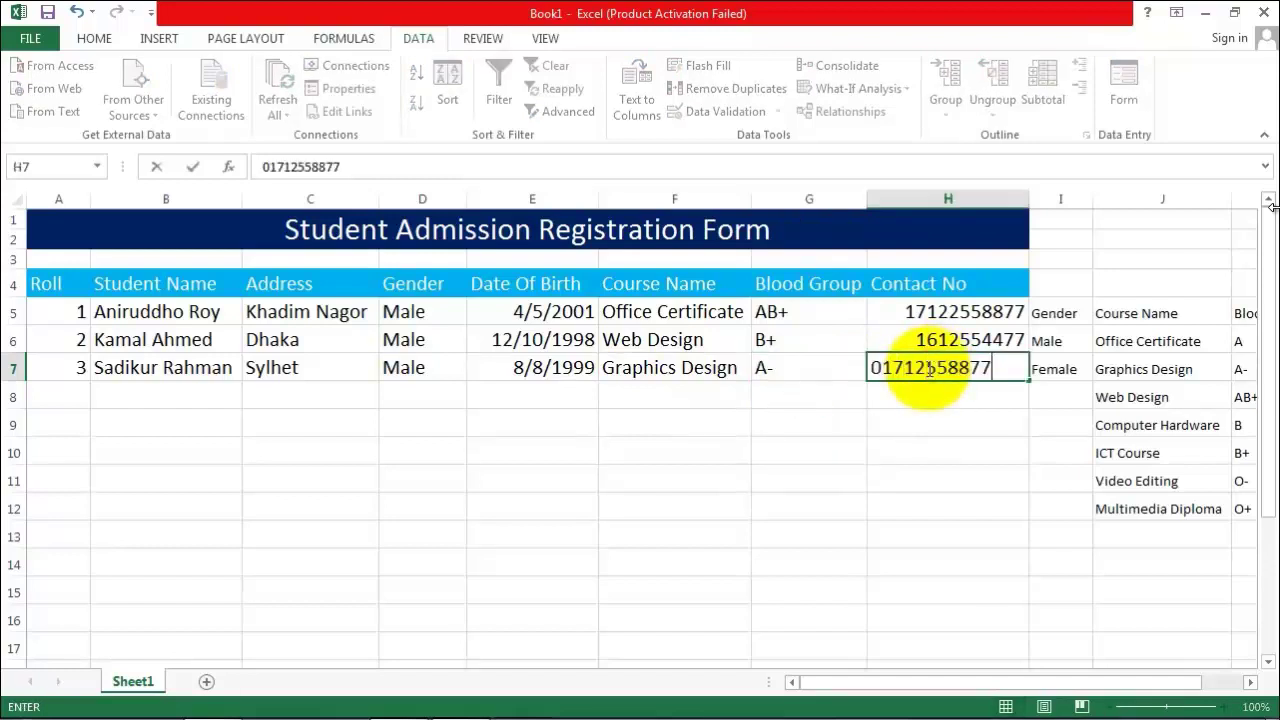
pyautogui.press('Return')
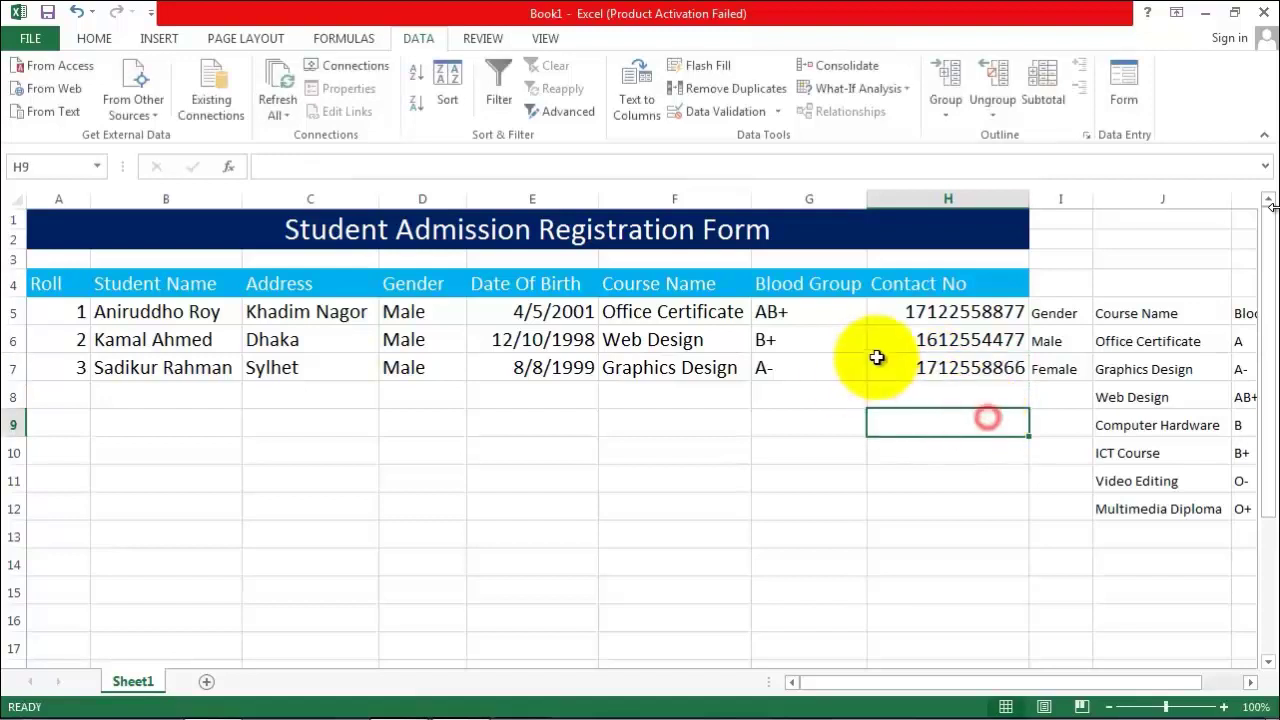
# - Start row 8 with roll 4, the student's name and their address
pyautogui.click(84, 398)
pyautogui.write('4')
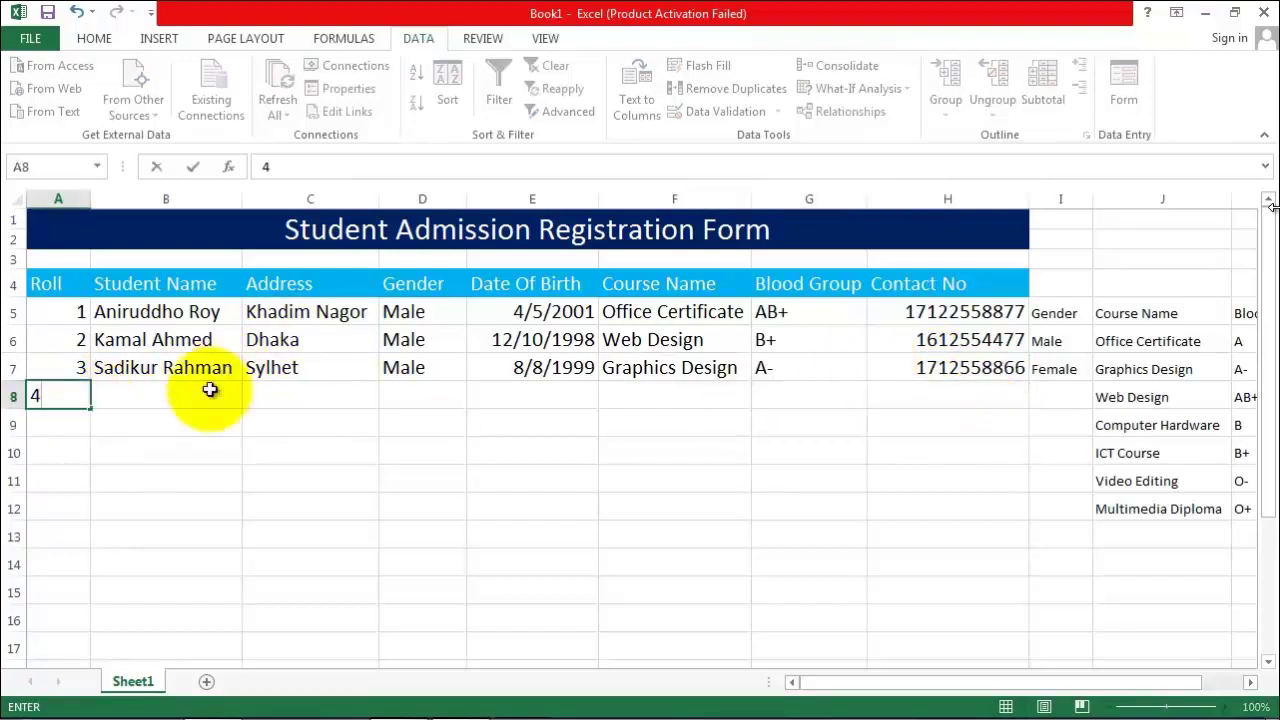
pyautogui.click(174, 398)
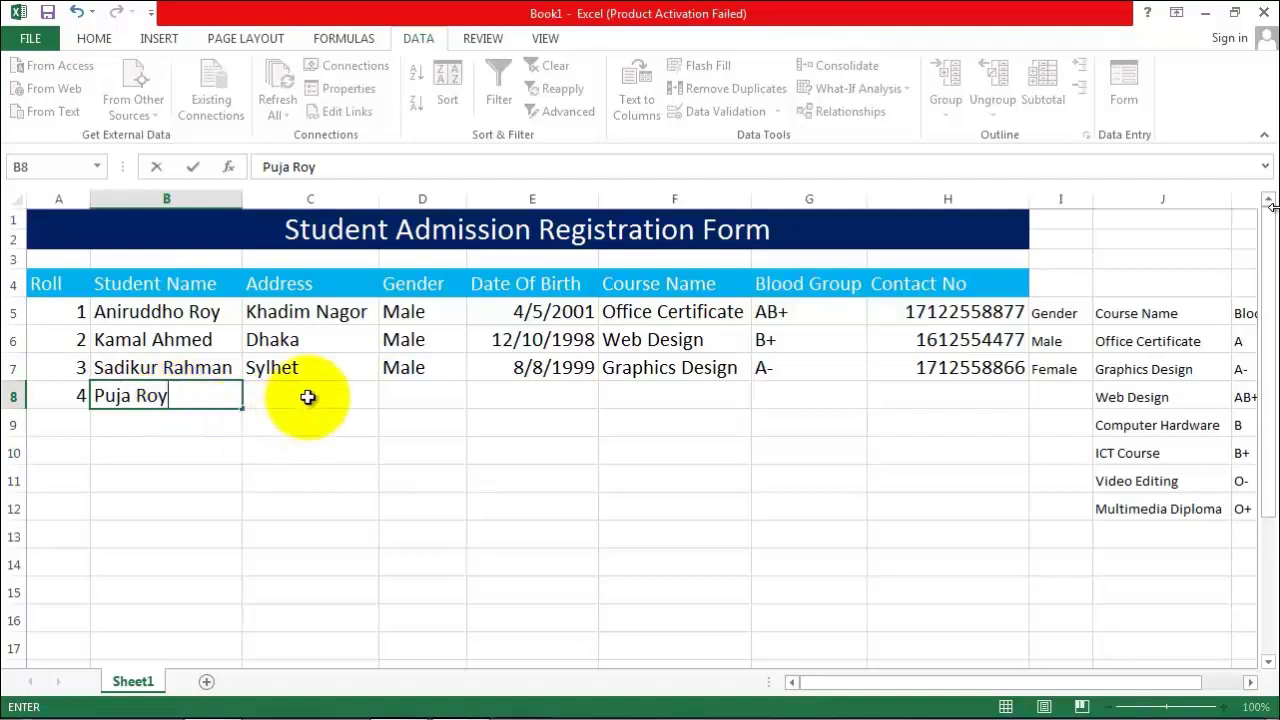
pyautogui.click(307, 397)
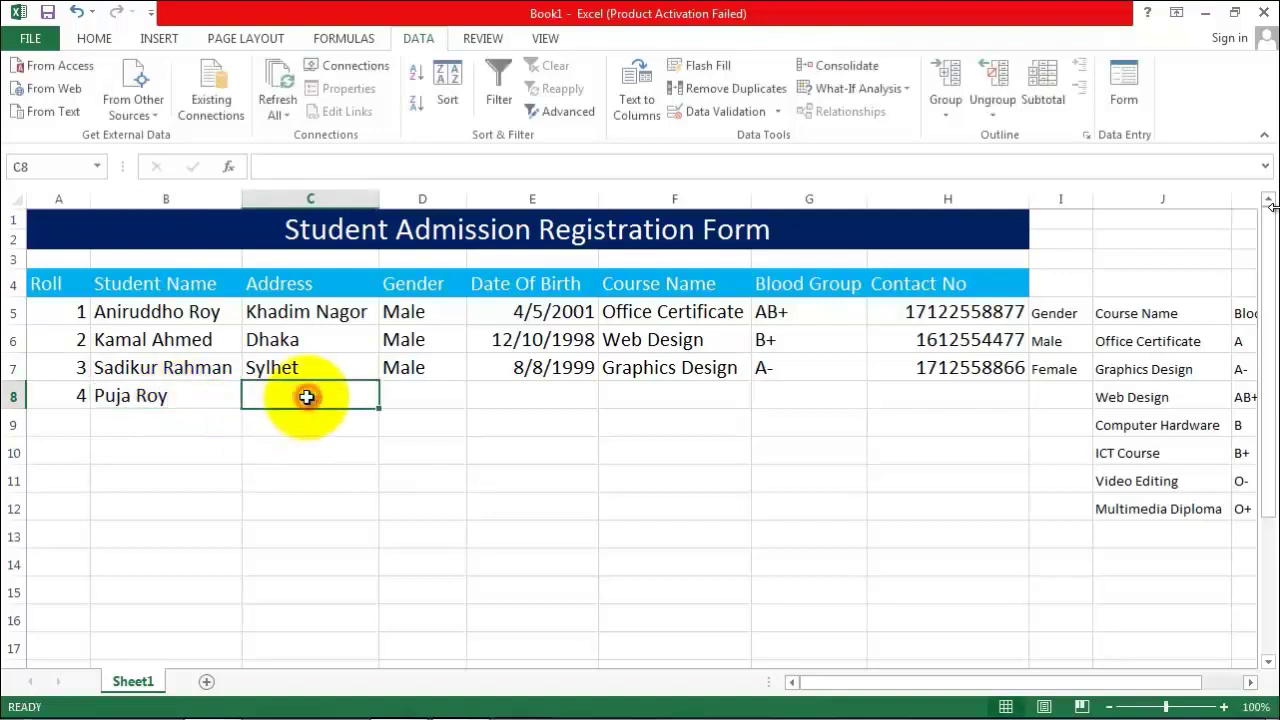
pyautogui.write('Sunamgon')
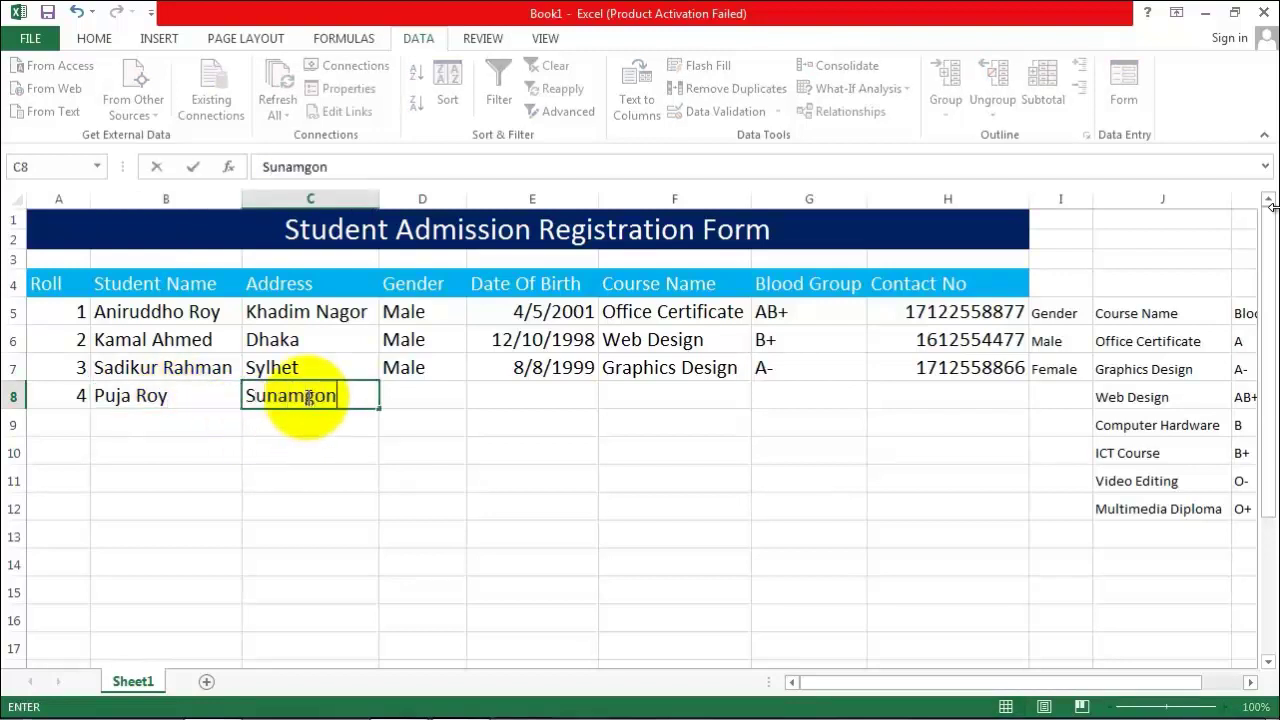
pyautogui.write('j')
# - Set row 8's gender to Female and its birth date to 4/10/1998
pyautogui.click(423, 398)
pyautogui.click(475, 399)
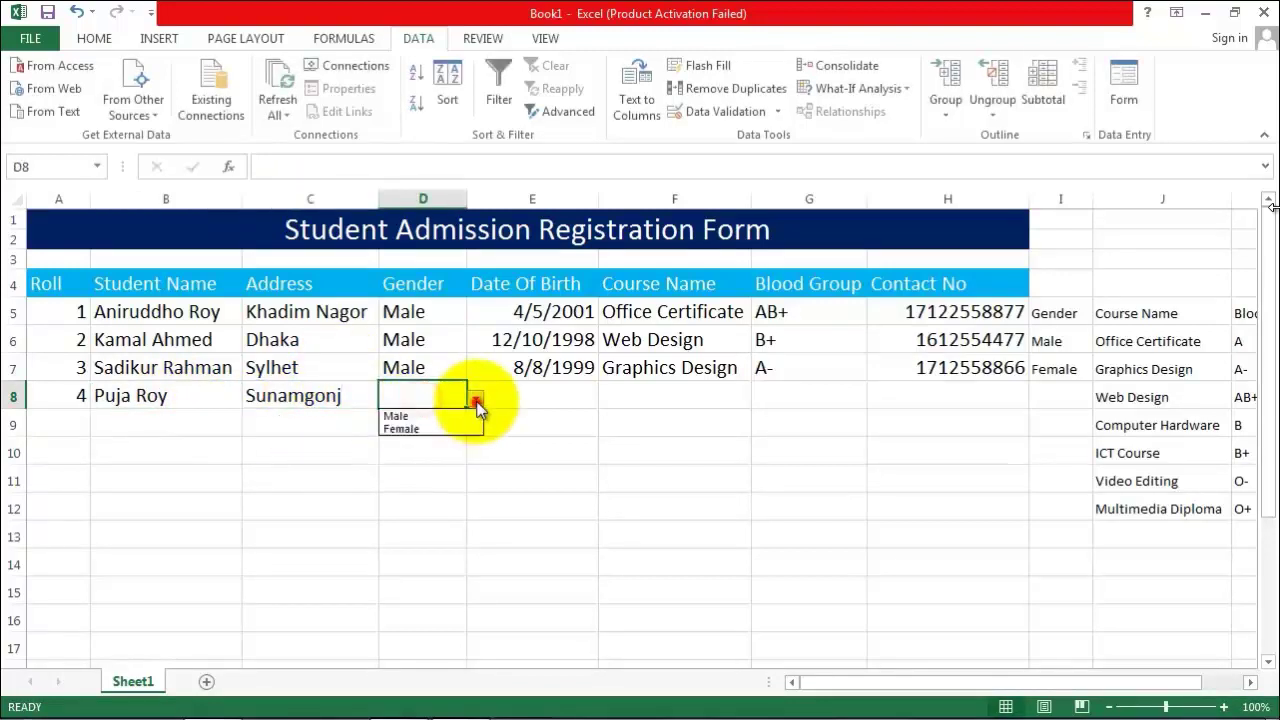
pyautogui.click(420, 429)
pyautogui.click(576, 397)
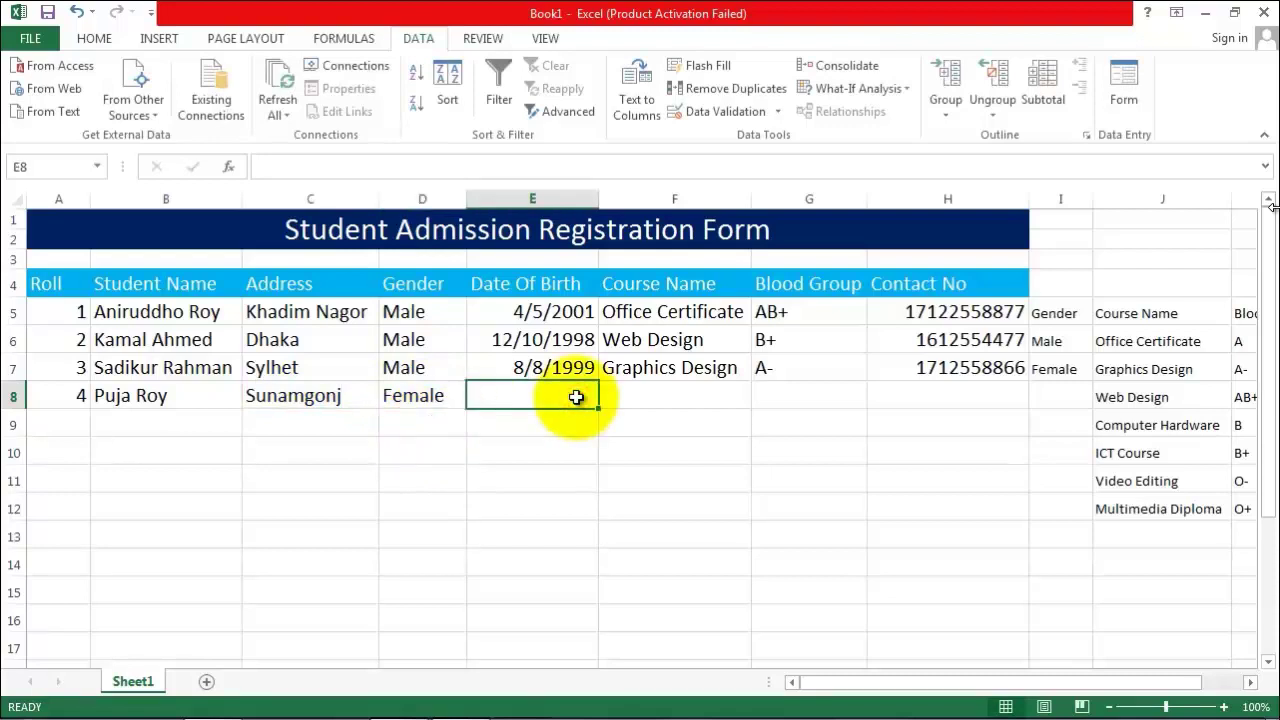
pyautogui.write('4/10')
pyautogui.write('8')
pyautogui.click(700, 397)
pyautogui.click(759, 398)
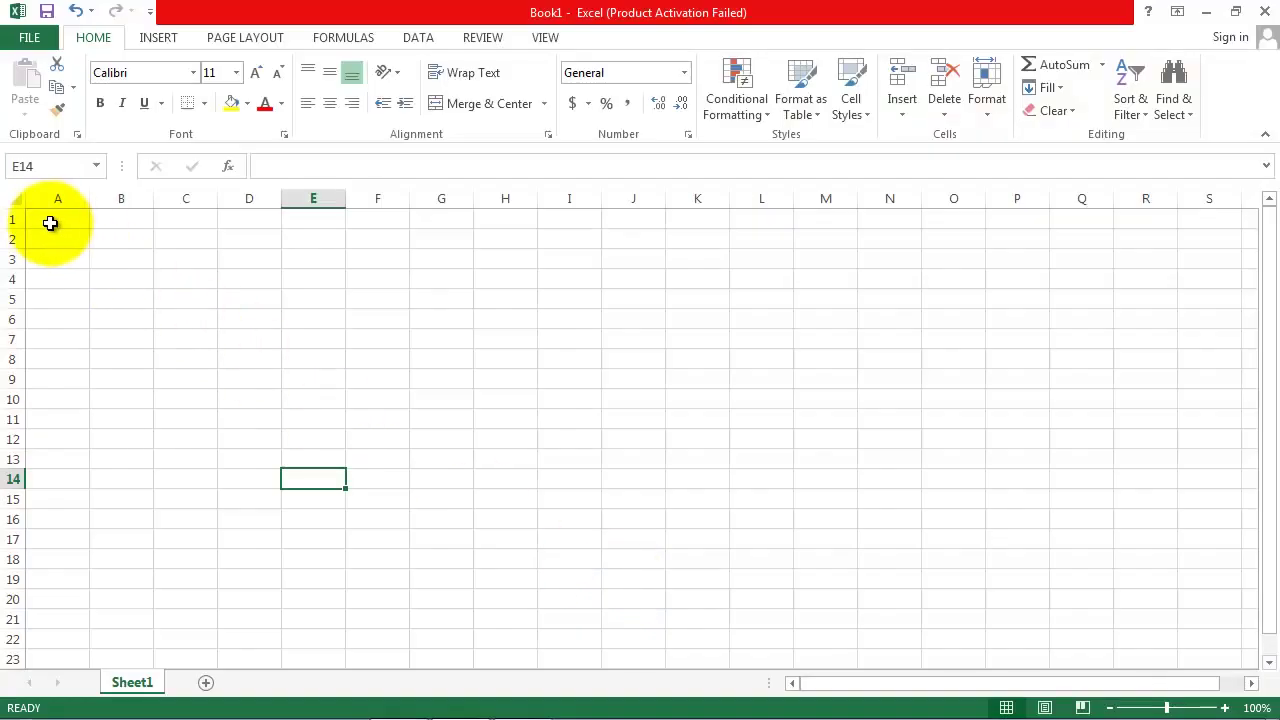
# - Select cells A1 through H2 on the blank Sheet1
pyautogui.moveTo(45, 220)
pyautogui.mouseDown()
pyautogui.moveTo(499, 245)
pyautogui.moveTo(520, 605)
pyautogui.mouseUp()
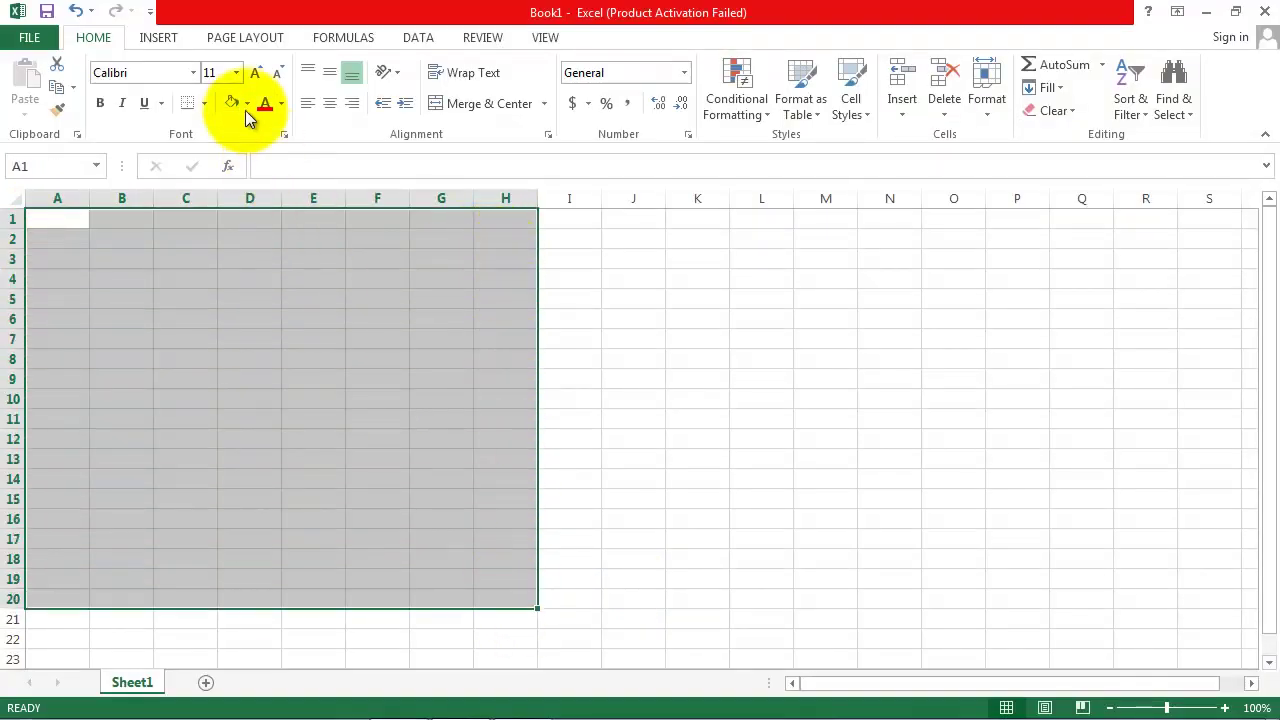
# - Set the selection to font size 16 and enter headers Roll and Student Name, widening column B
pyautogui.click(237, 74)
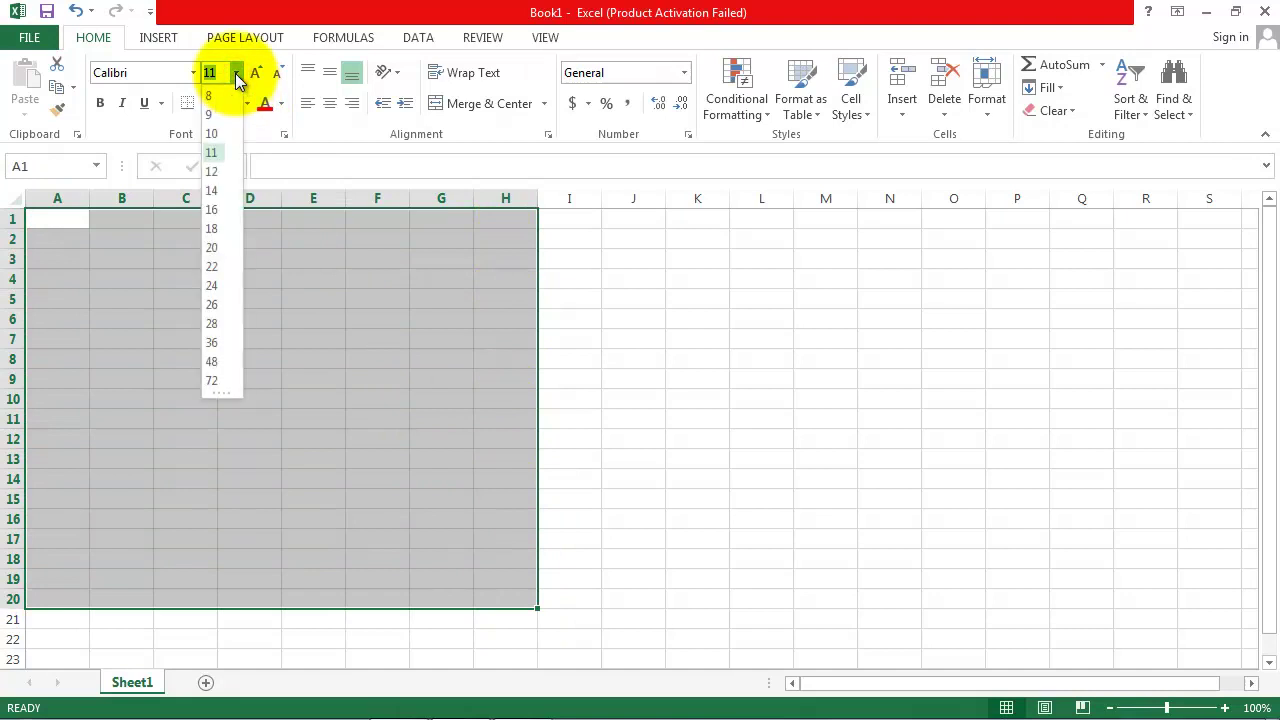
pyautogui.click(212, 212)
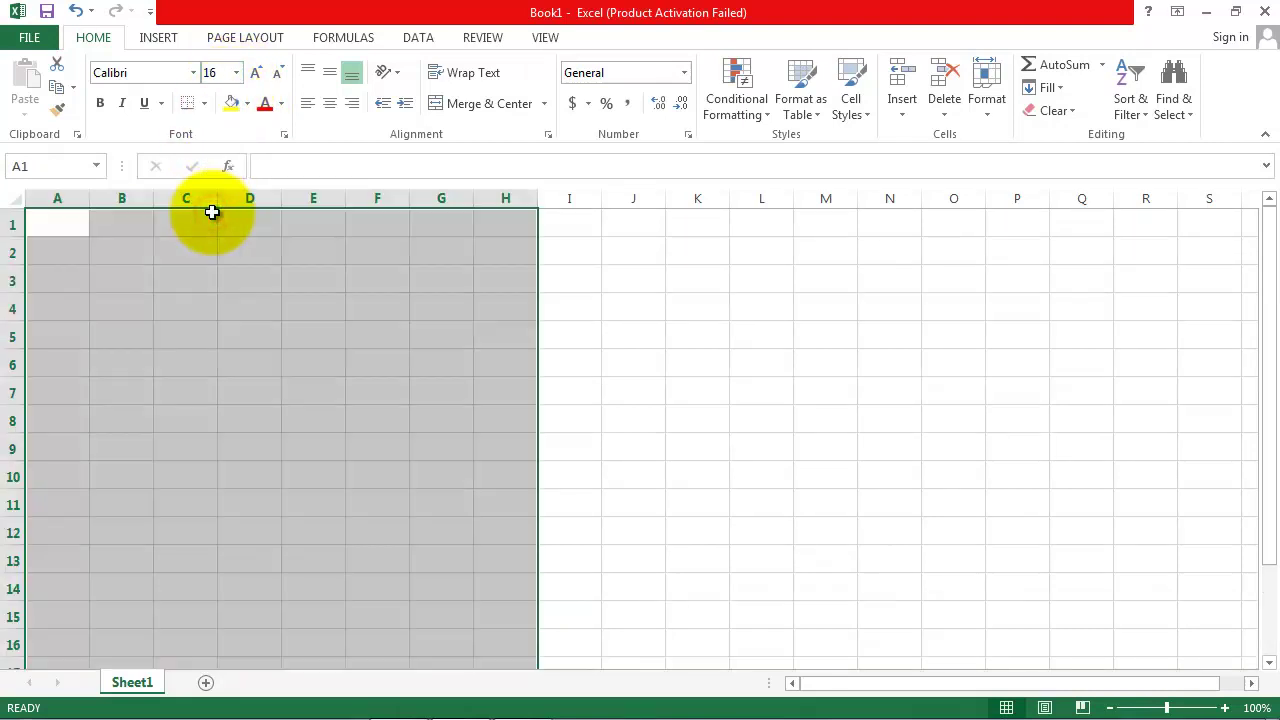
pyautogui.click(64, 228)
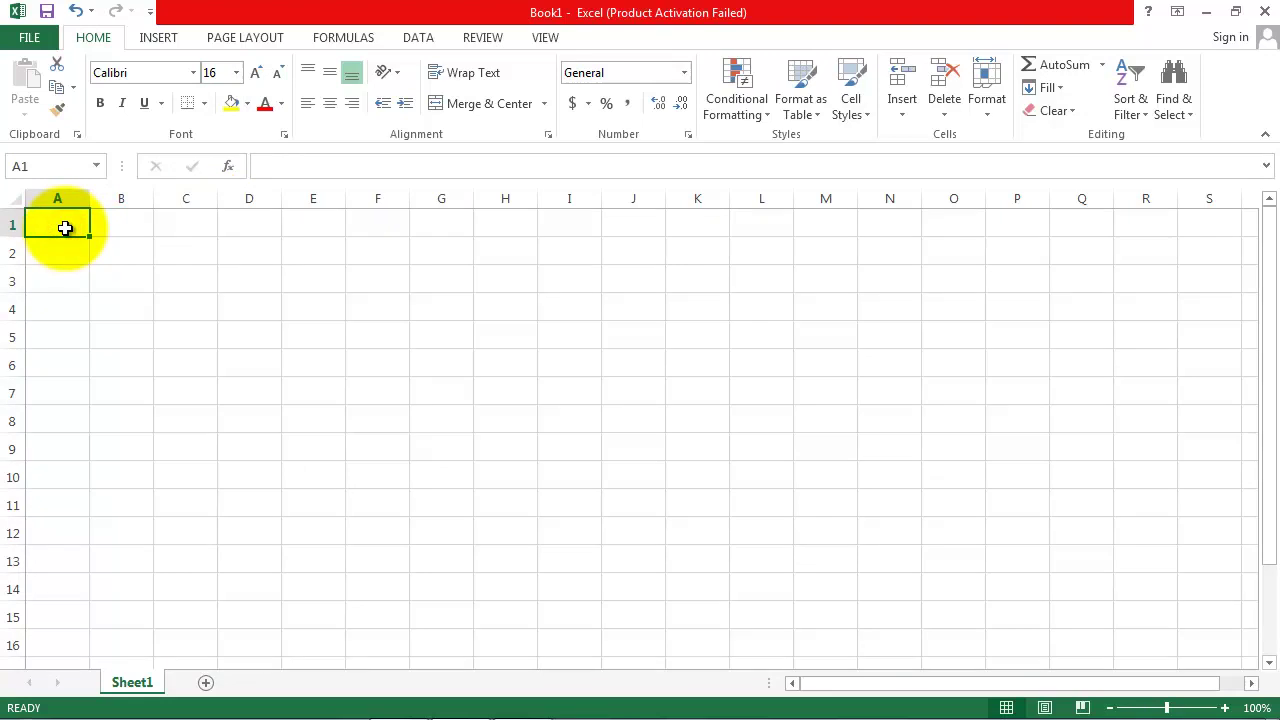
pyautogui.write('Roll')
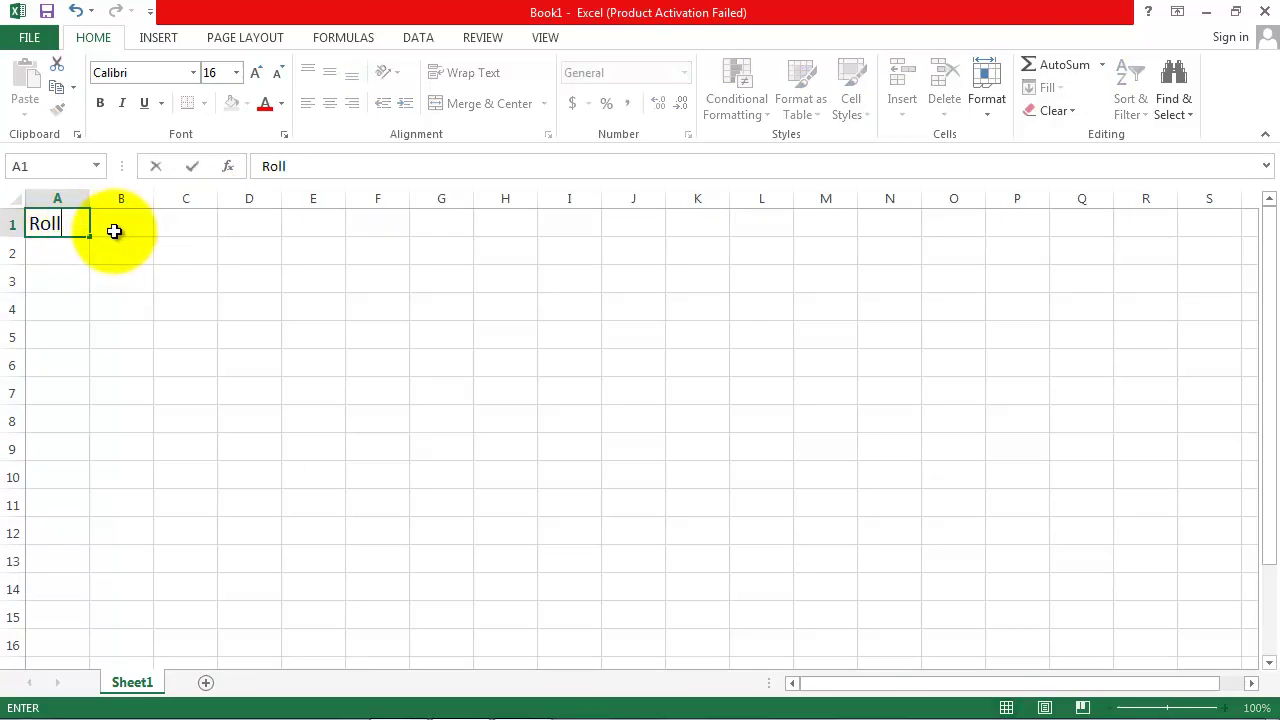
pyautogui.click(112, 229)
pyautogui.write('Student Name')
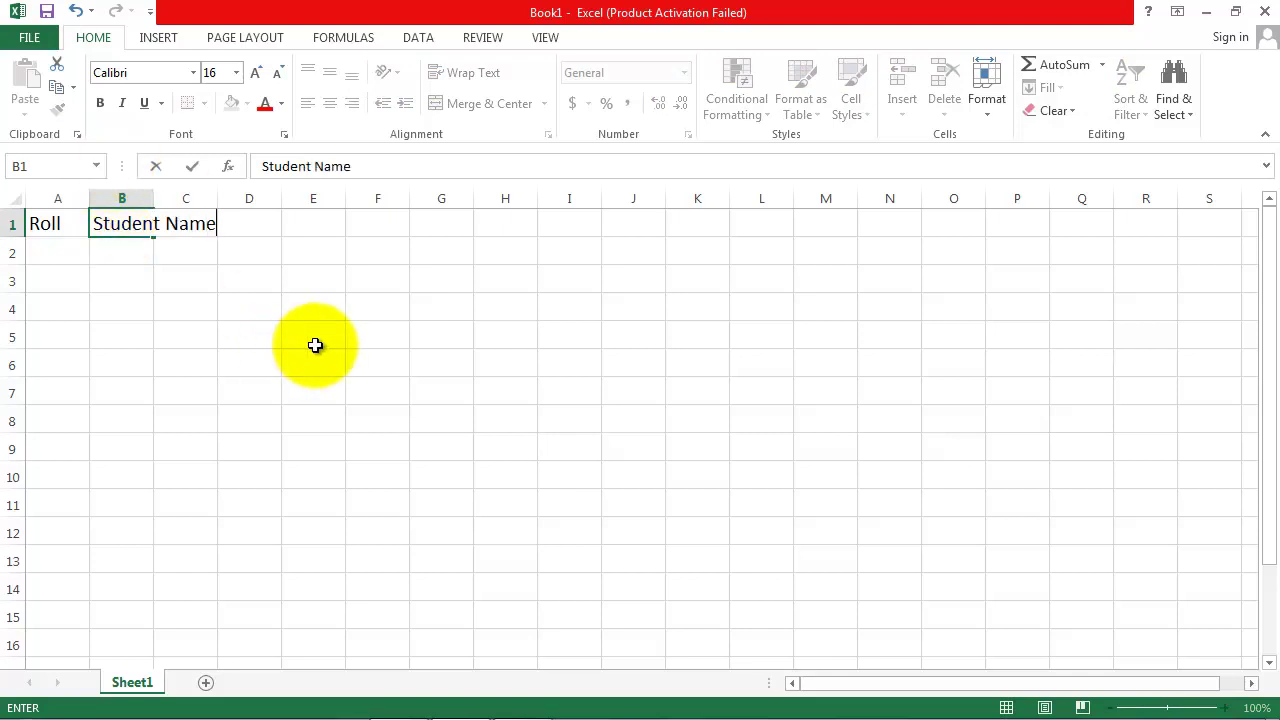
pyautogui.click(314, 346)
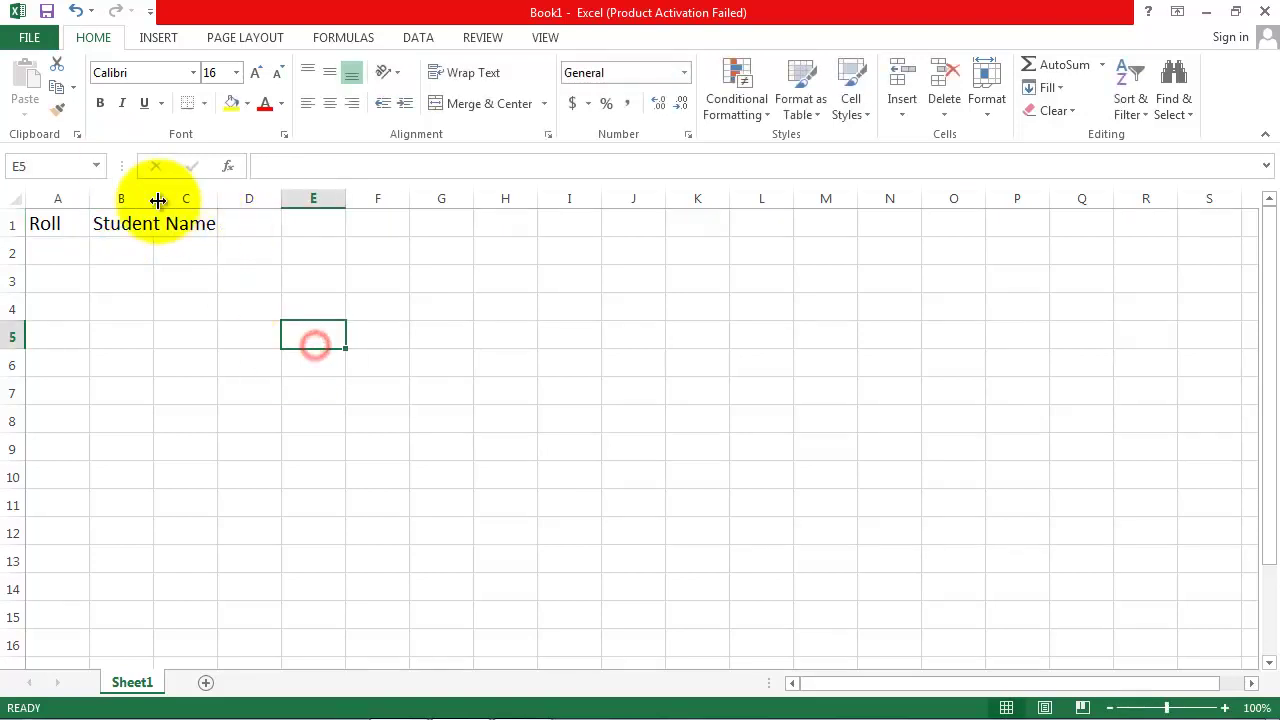
pyautogui.moveTo(153, 199); pyautogui.dragTo(241, 203)
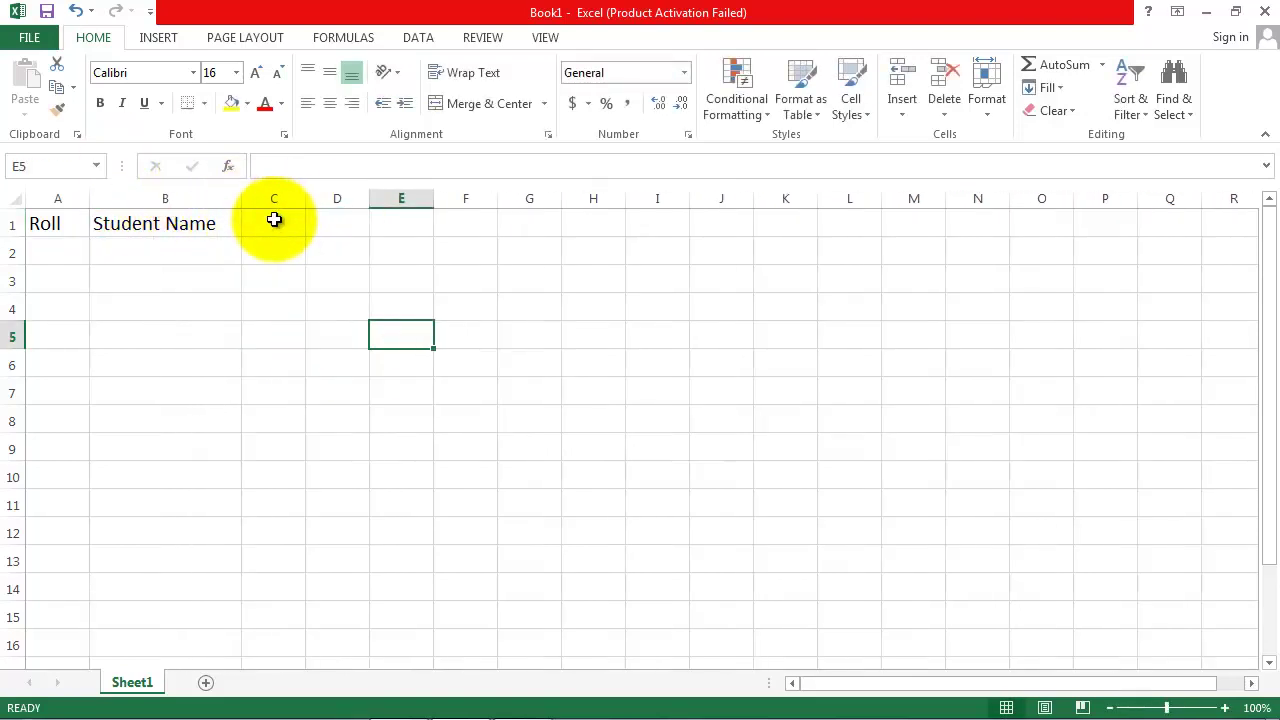
# - Add the Address and Gender headers in C1 and D1, widening both columns
pyautogui.click(268, 228)
pyautogui.write('Address')
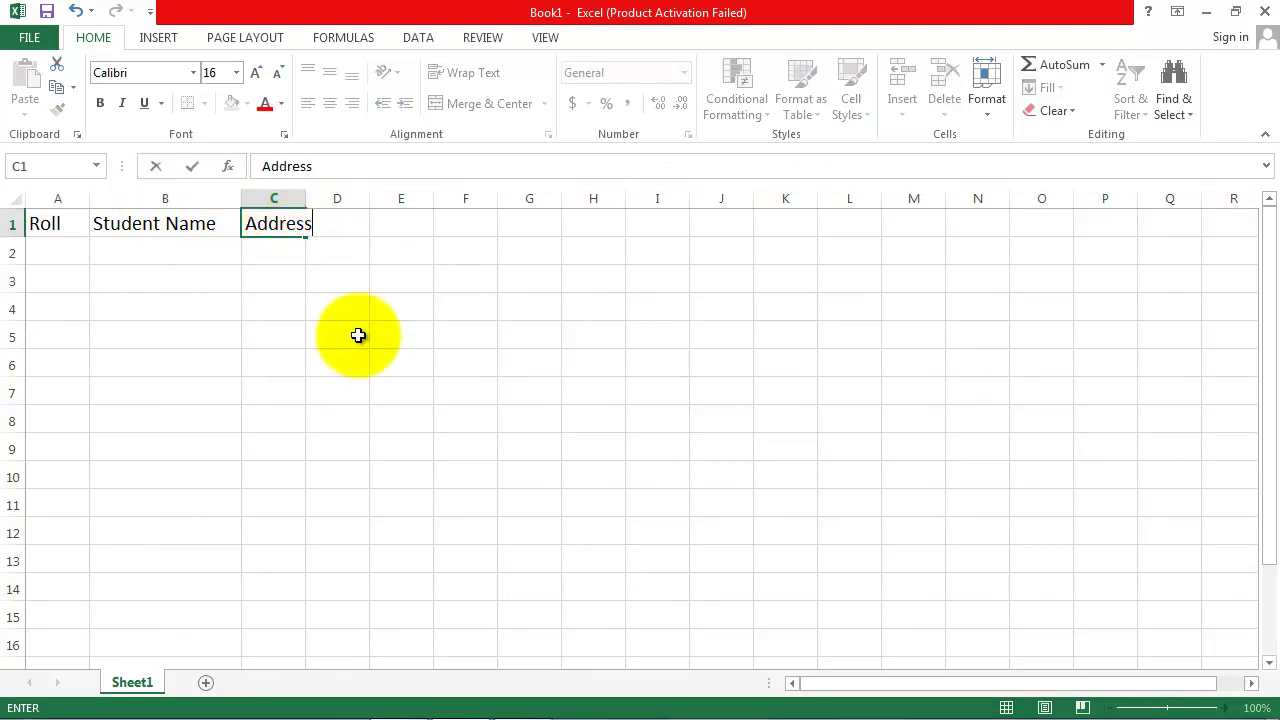
pyautogui.click(357, 334)
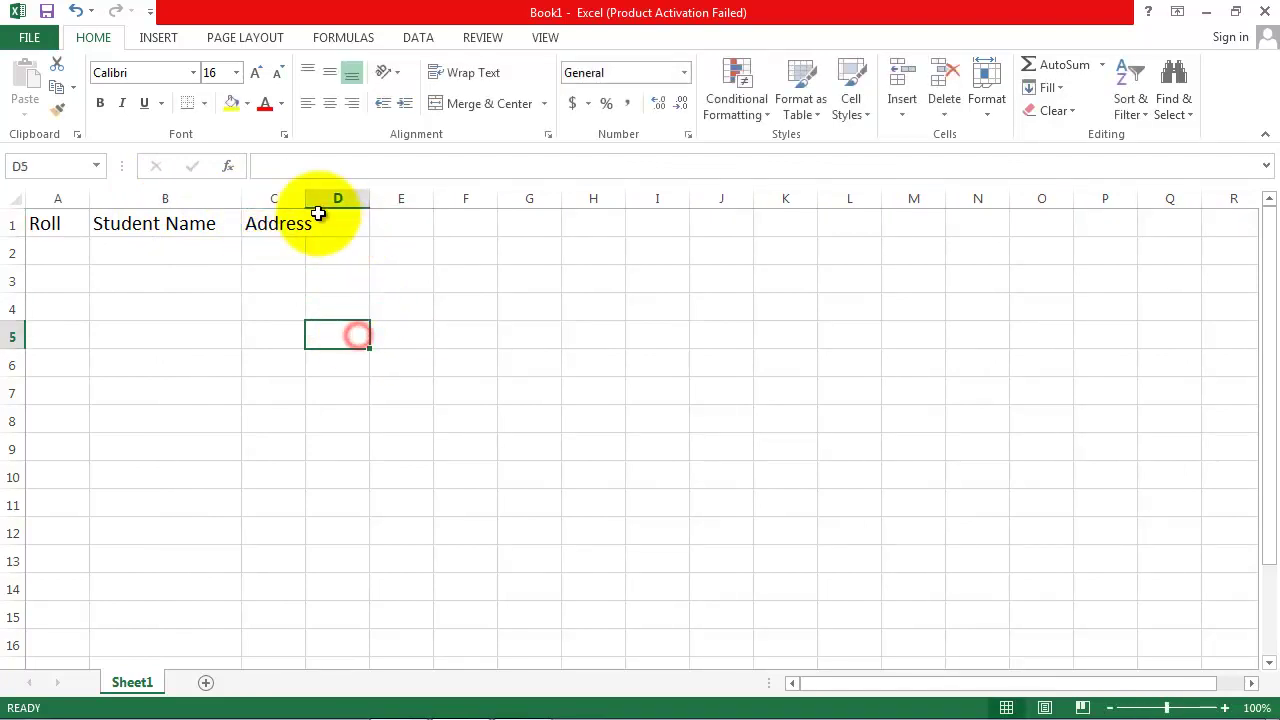
pyautogui.moveTo(305, 199); pyautogui.dragTo(378, 201)
pyautogui.click(404, 224)
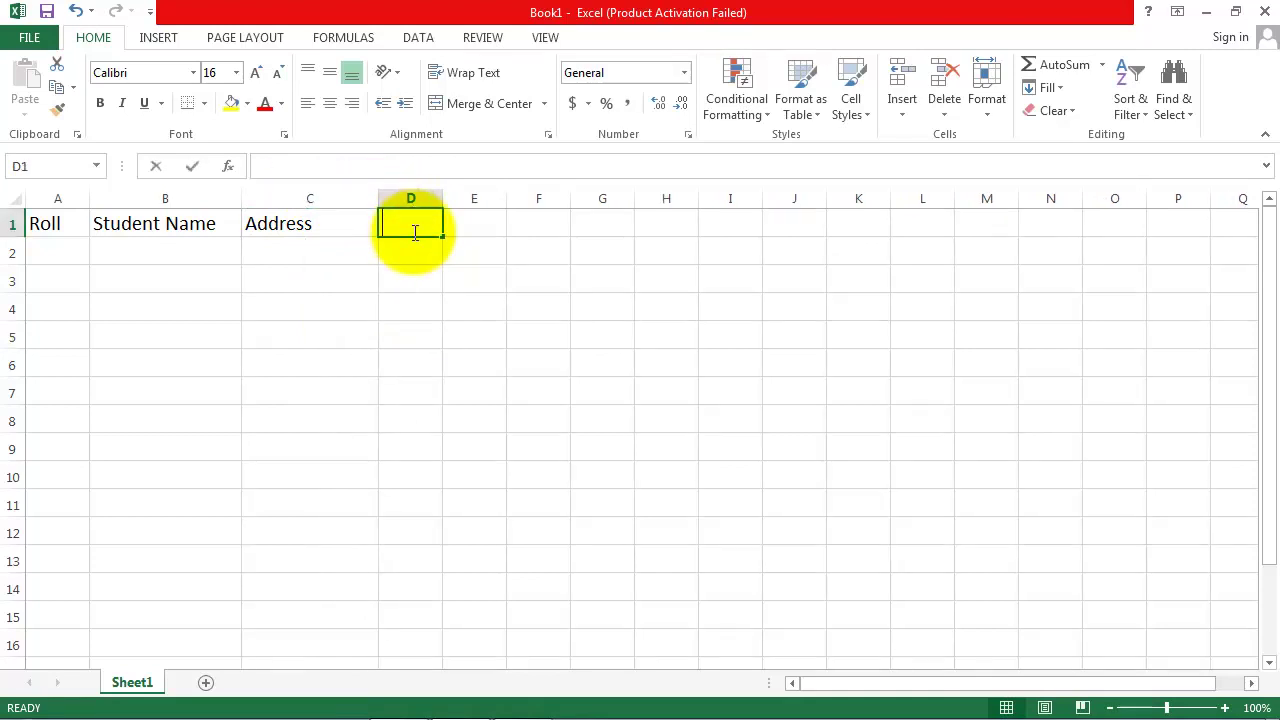
pyautogui.write('Gender')
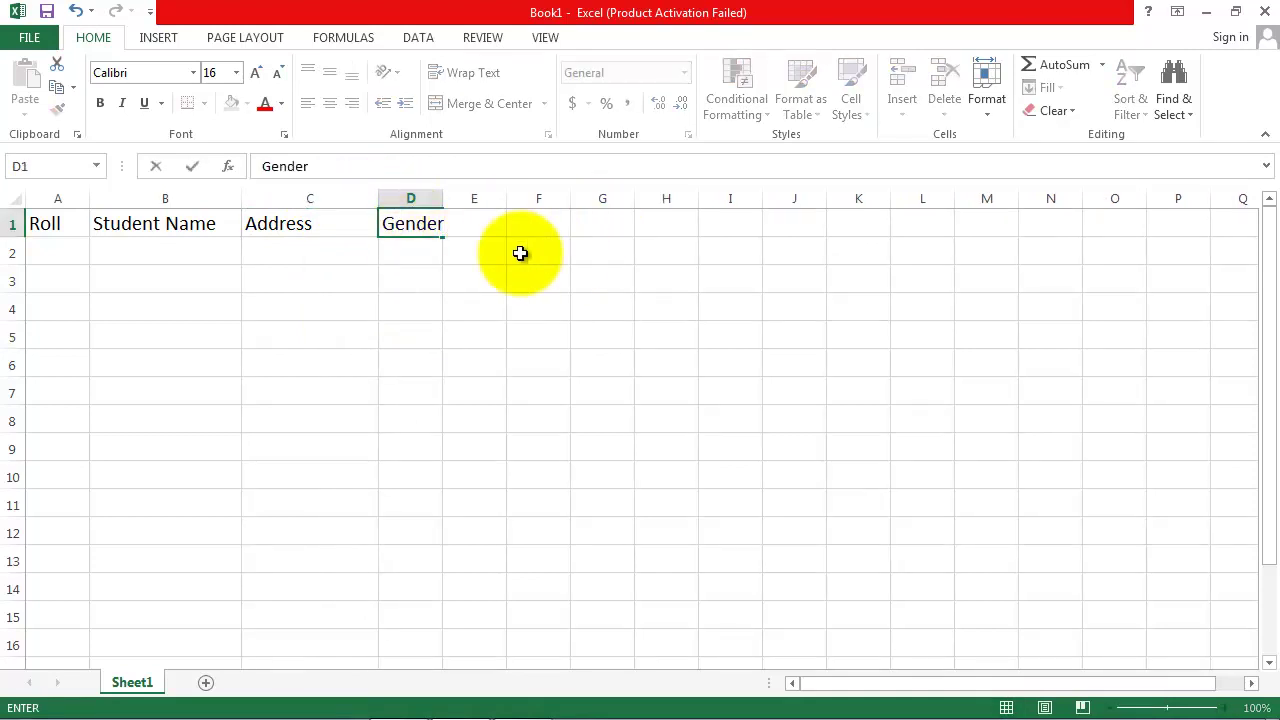
pyautogui.click(485, 252)
pyautogui.moveTo(442, 194); pyautogui.dragTo(466, 194)
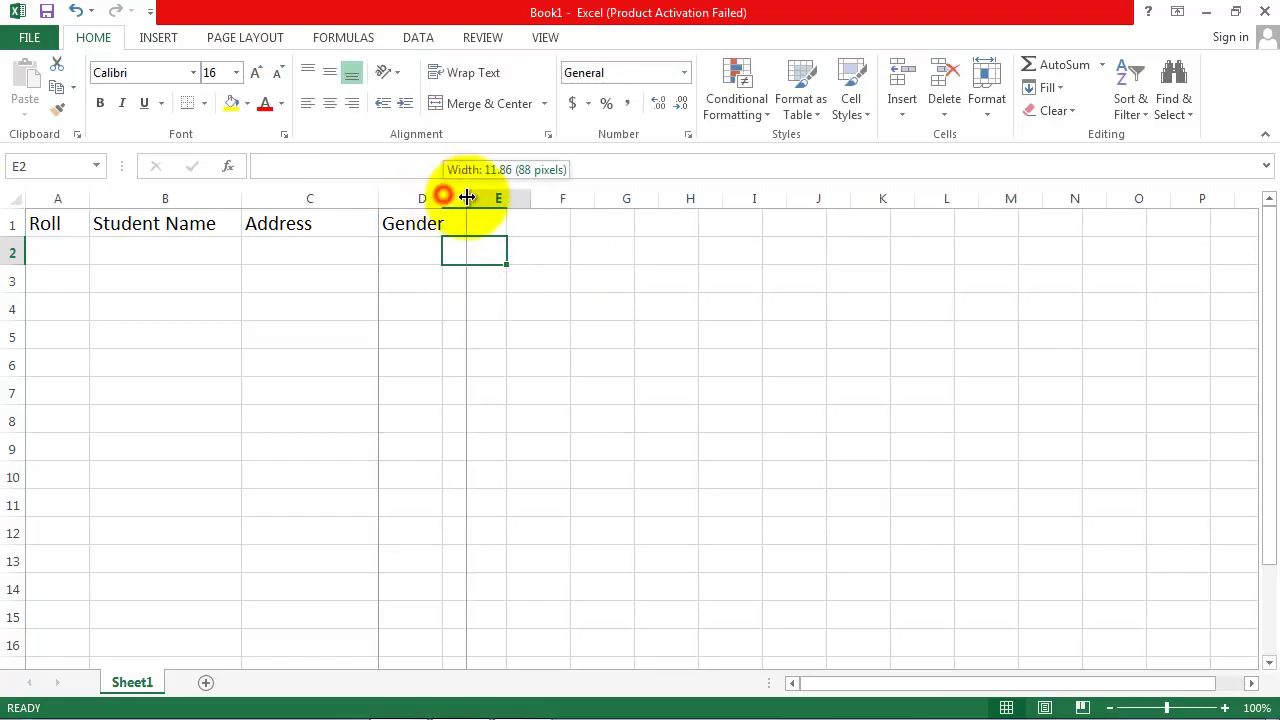
# - Add the Date Of Birth and Course Name headers in E1 and F1, widening both columns
pyautogui.click(498, 224)
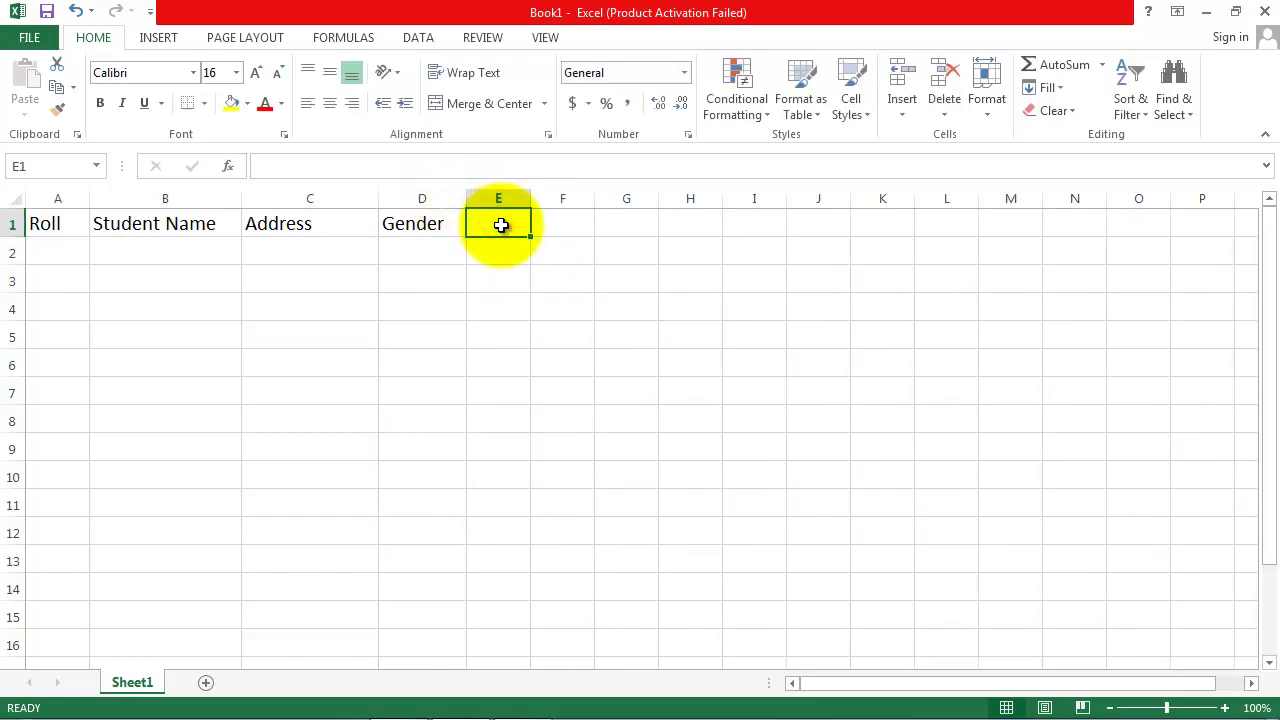
pyautogui.write('Date Of Birth')
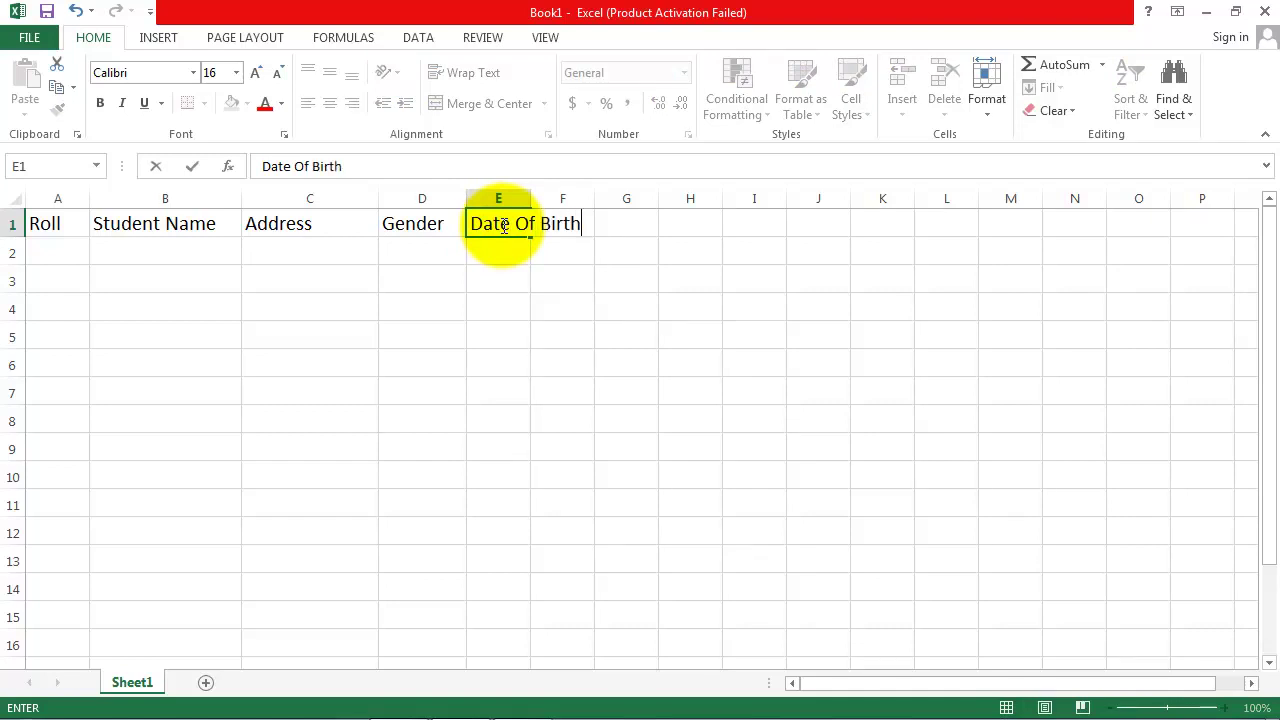
pyautogui.click(554, 333)
pyautogui.moveTo(531, 197); pyautogui.dragTo(600, 198)
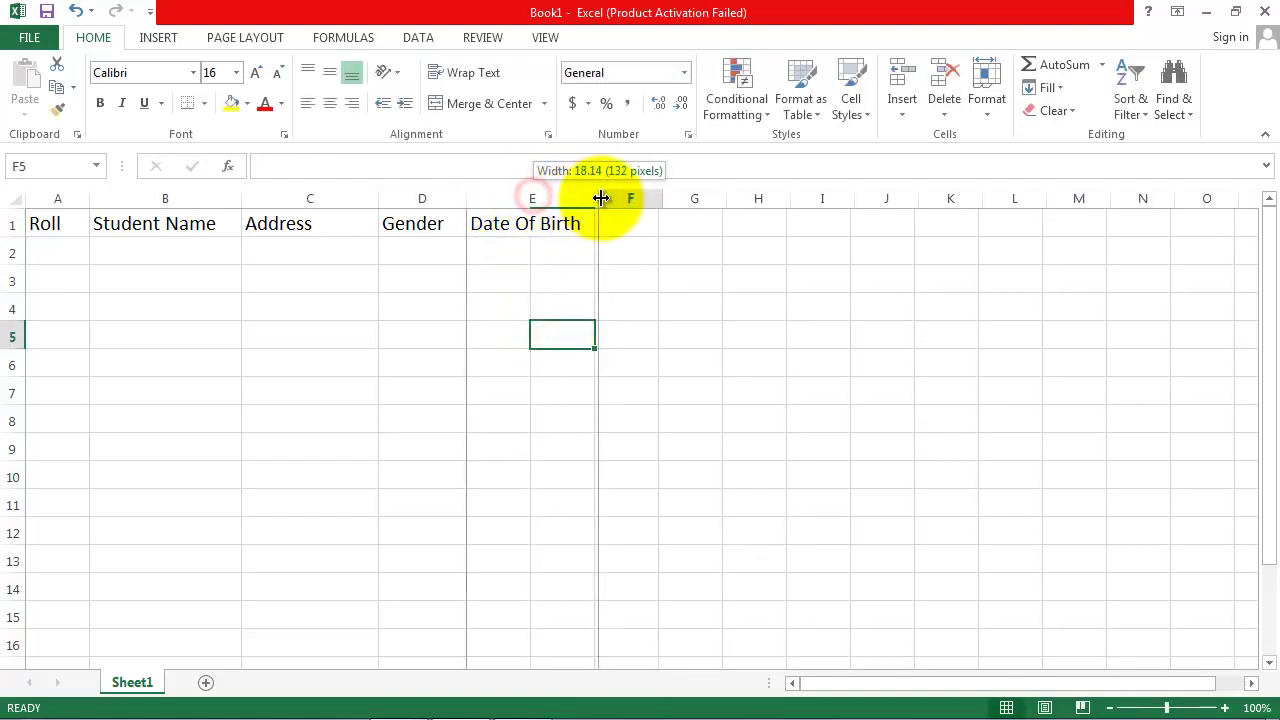
pyautogui.click(625, 221)
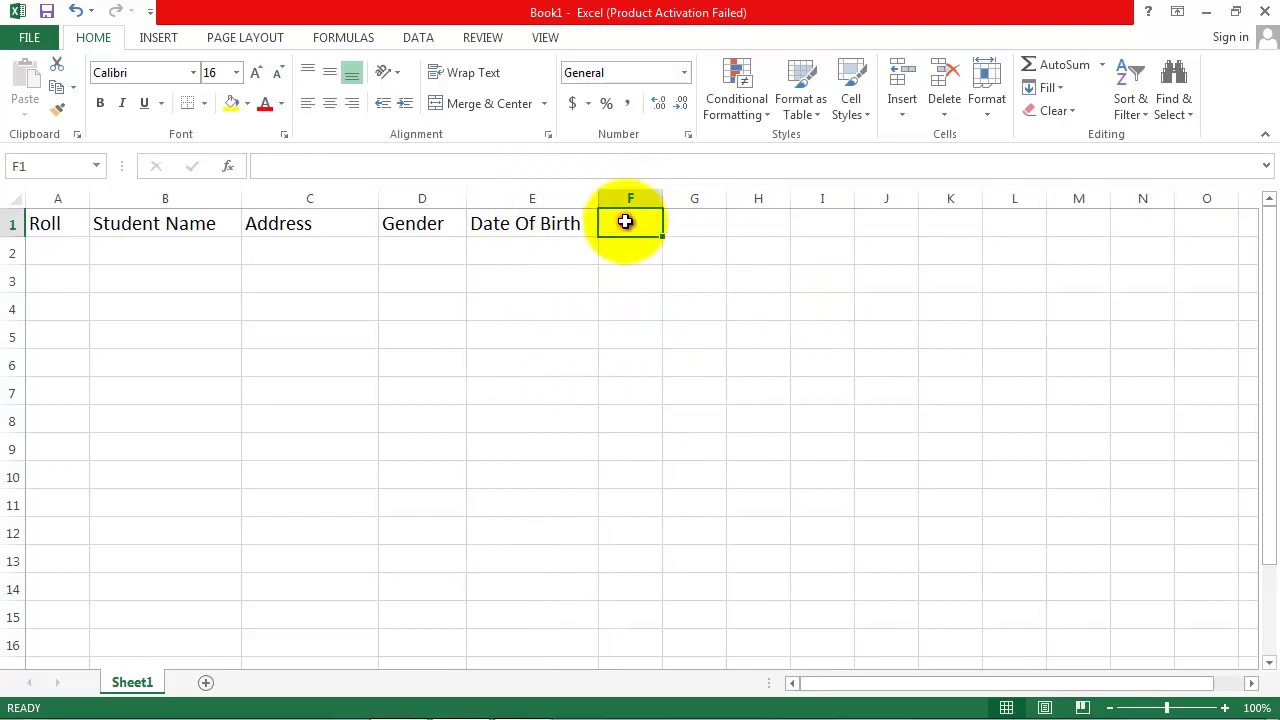
pyautogui.write('Course N')
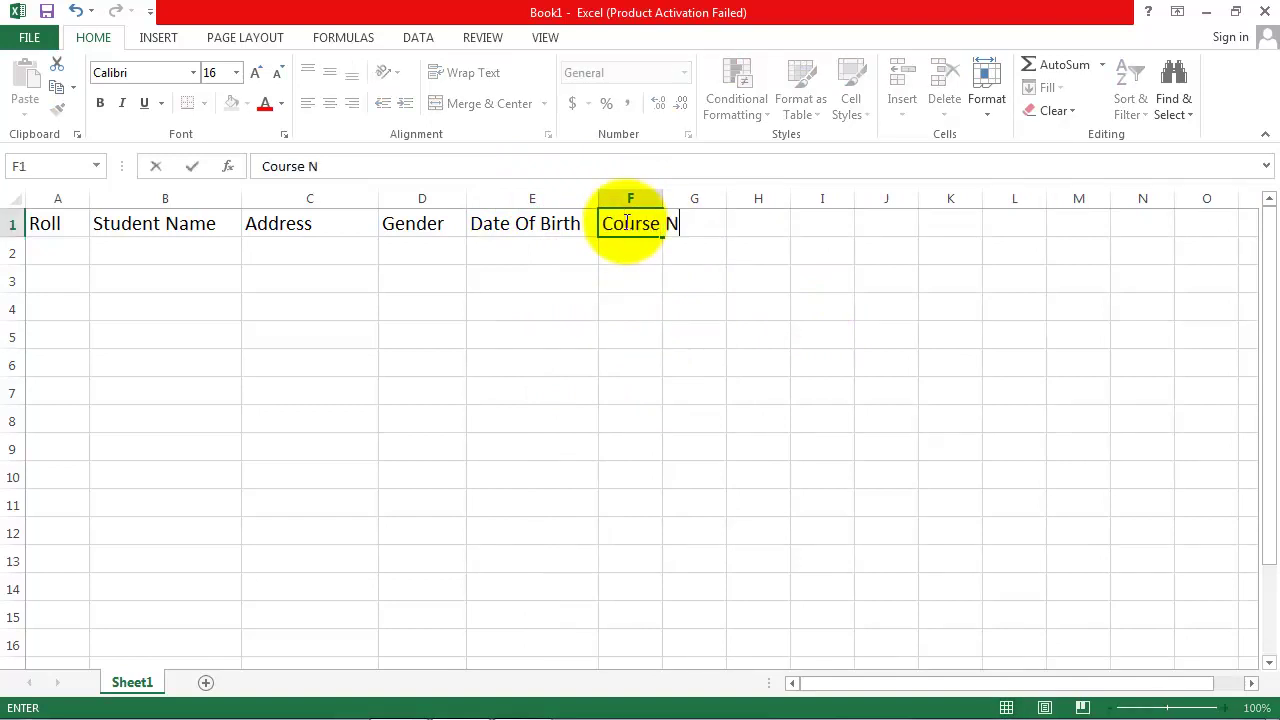
pyautogui.write('e')
pyautogui.click(721, 396)
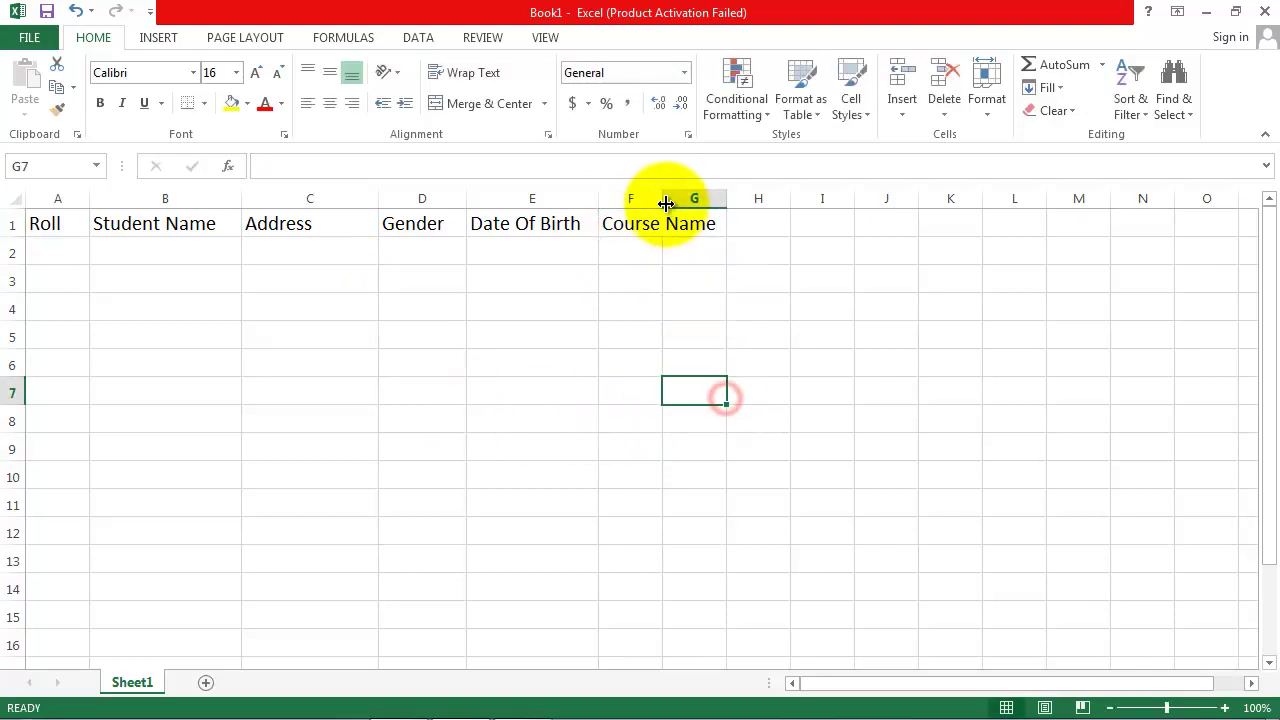
pyautogui.moveTo(665, 200); pyautogui.dragTo(735, 201)
# - Add the Blood Group and Contact No headers in G1 and H1, widening both columns
pyautogui.click(770, 224)
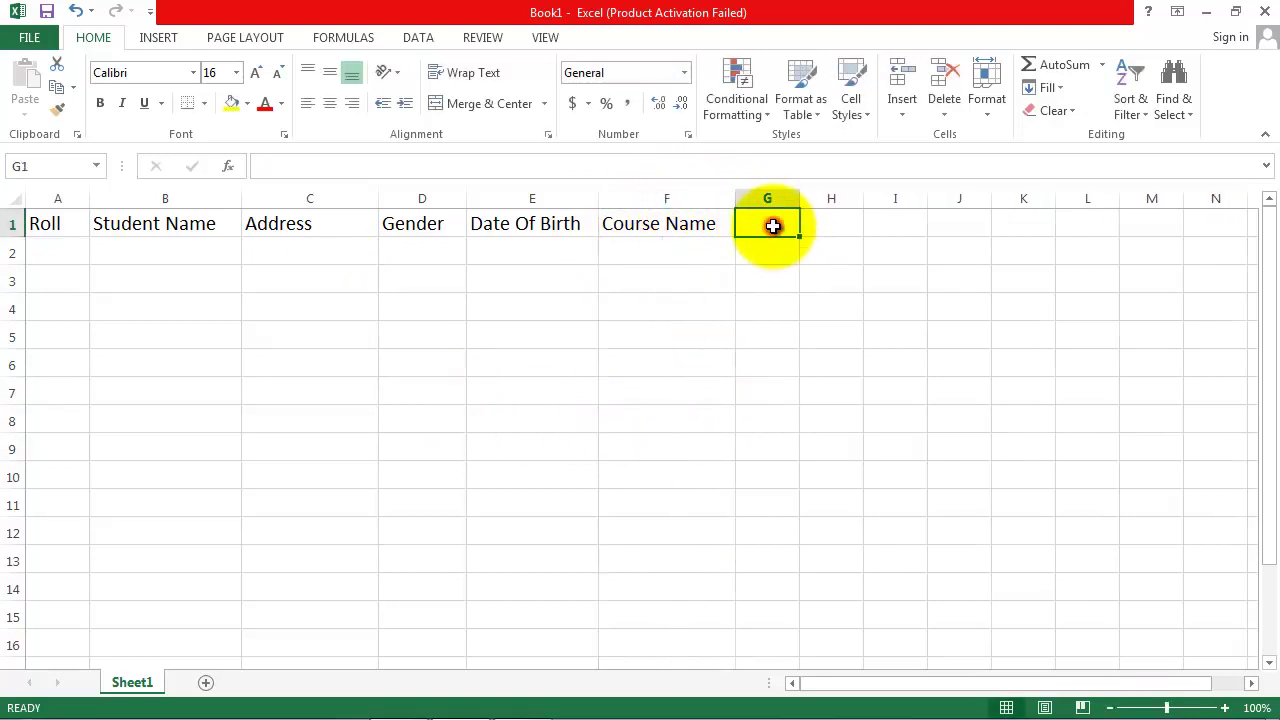
pyautogui.write('Blood Group')
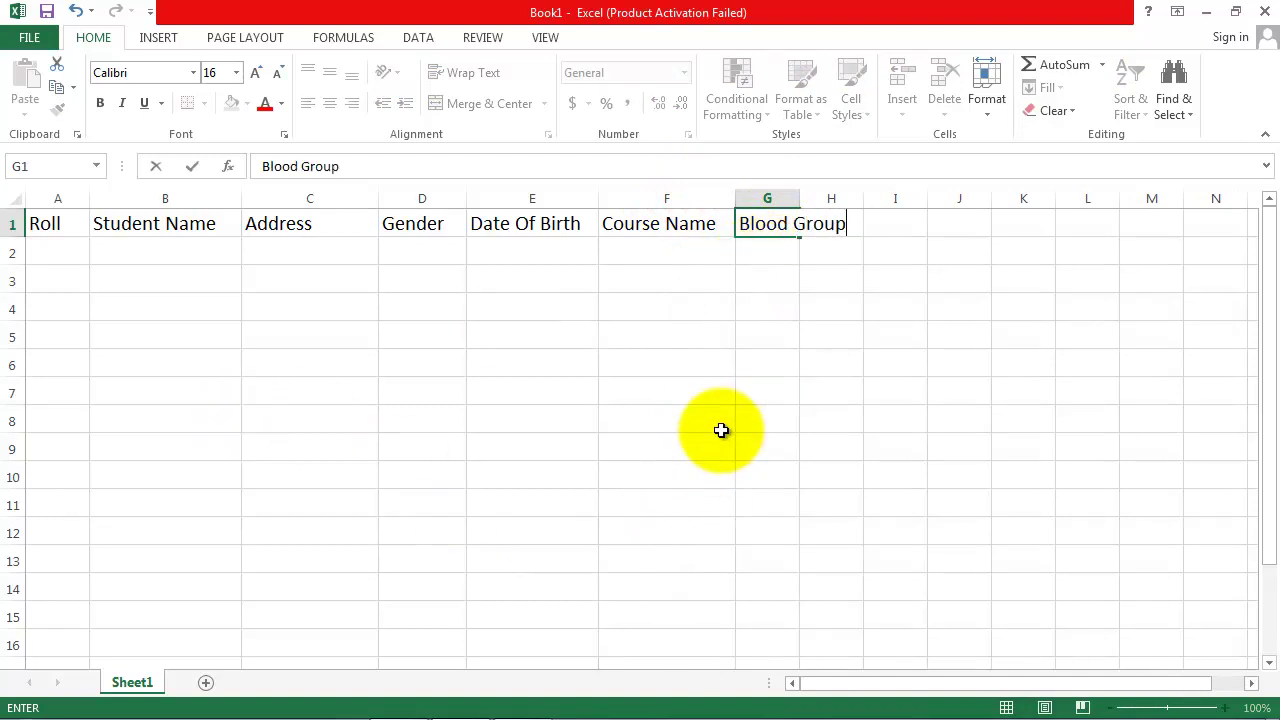
pyautogui.click(767, 334)
pyautogui.moveTo(799, 198); pyautogui.dragTo(851, 198)
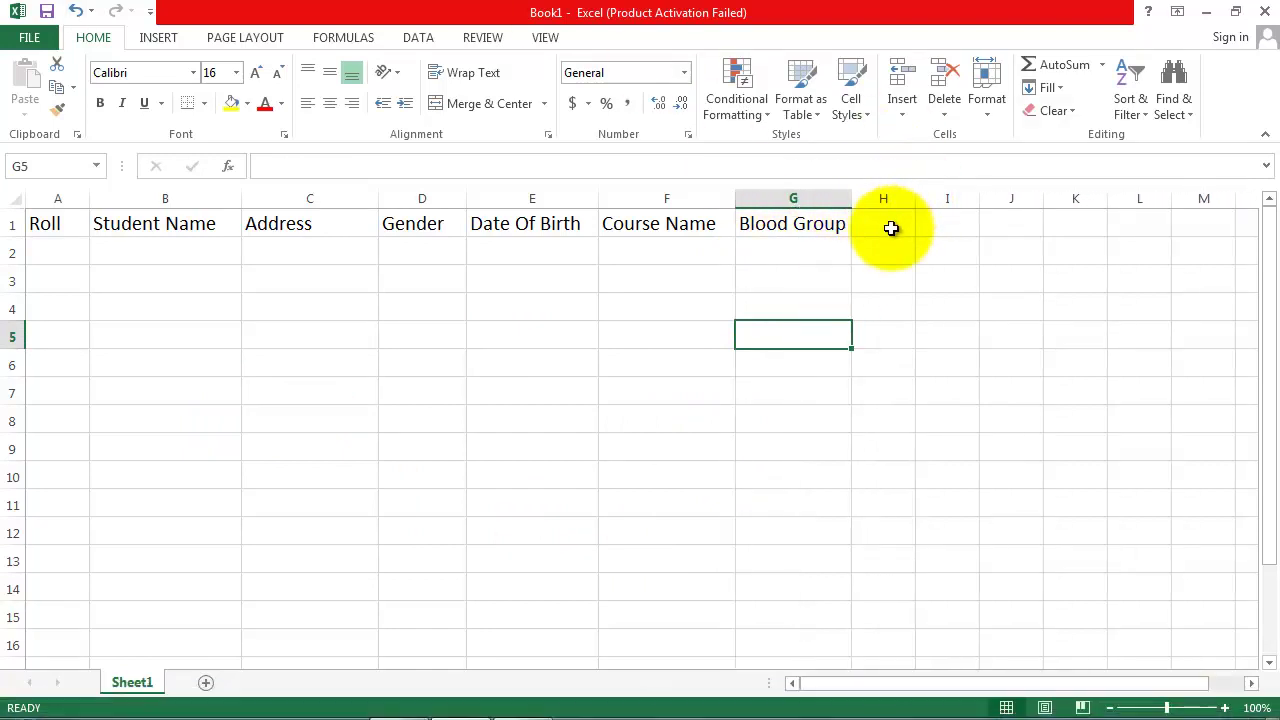
pyautogui.click(890, 228)
pyautogui.write('Contact No')
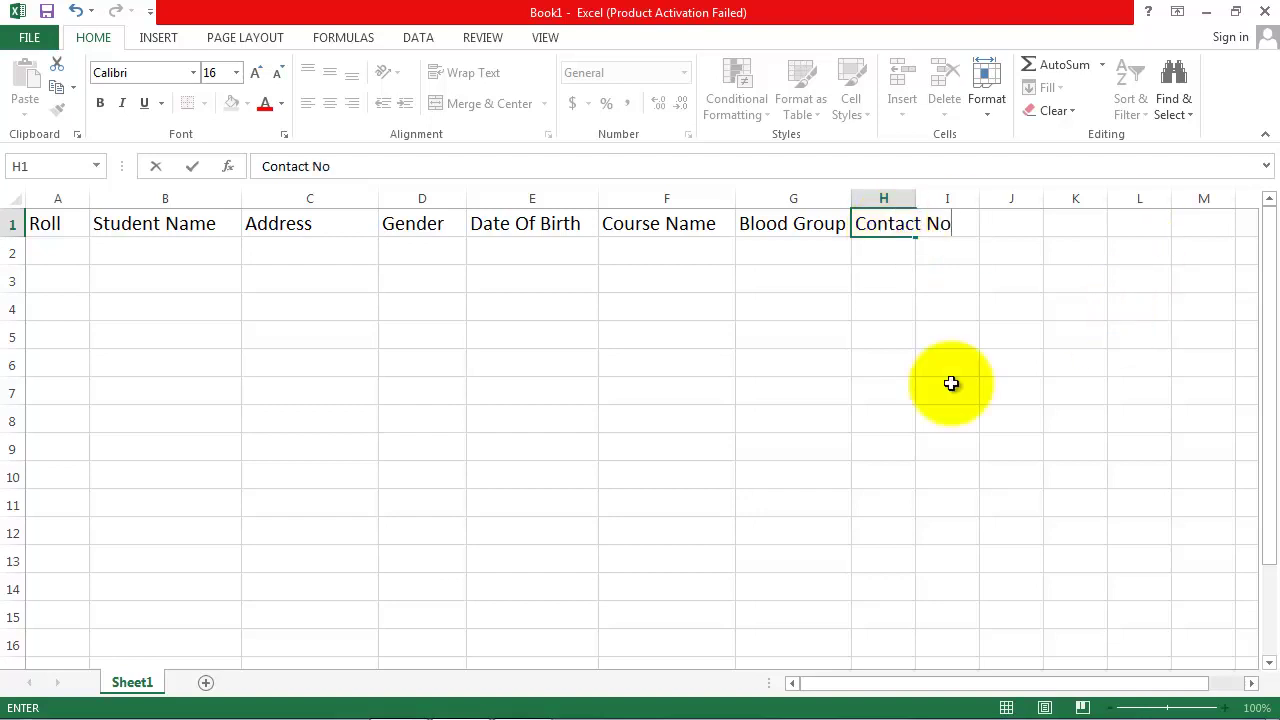
pyautogui.click(873, 410)
pyautogui.moveTo(915, 198); pyautogui.dragTo(957, 203)
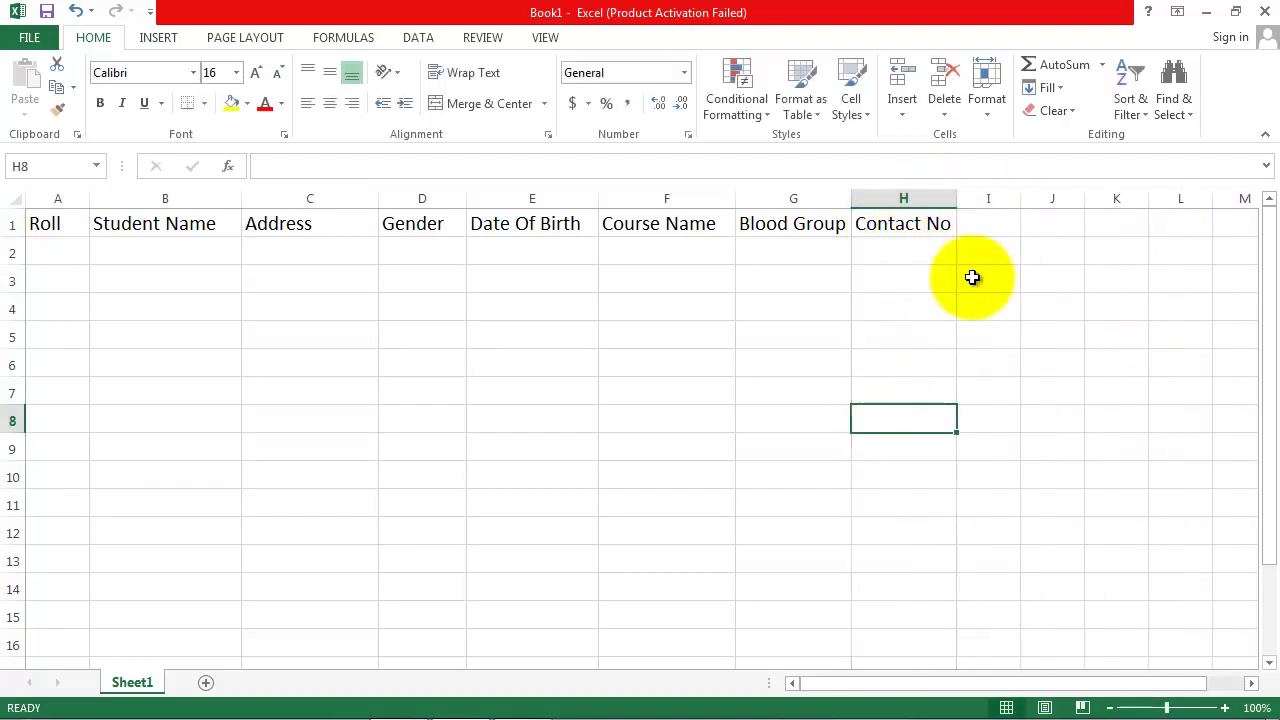
pyautogui.moveTo(36, 225); pyautogui.dragTo(901, 222)
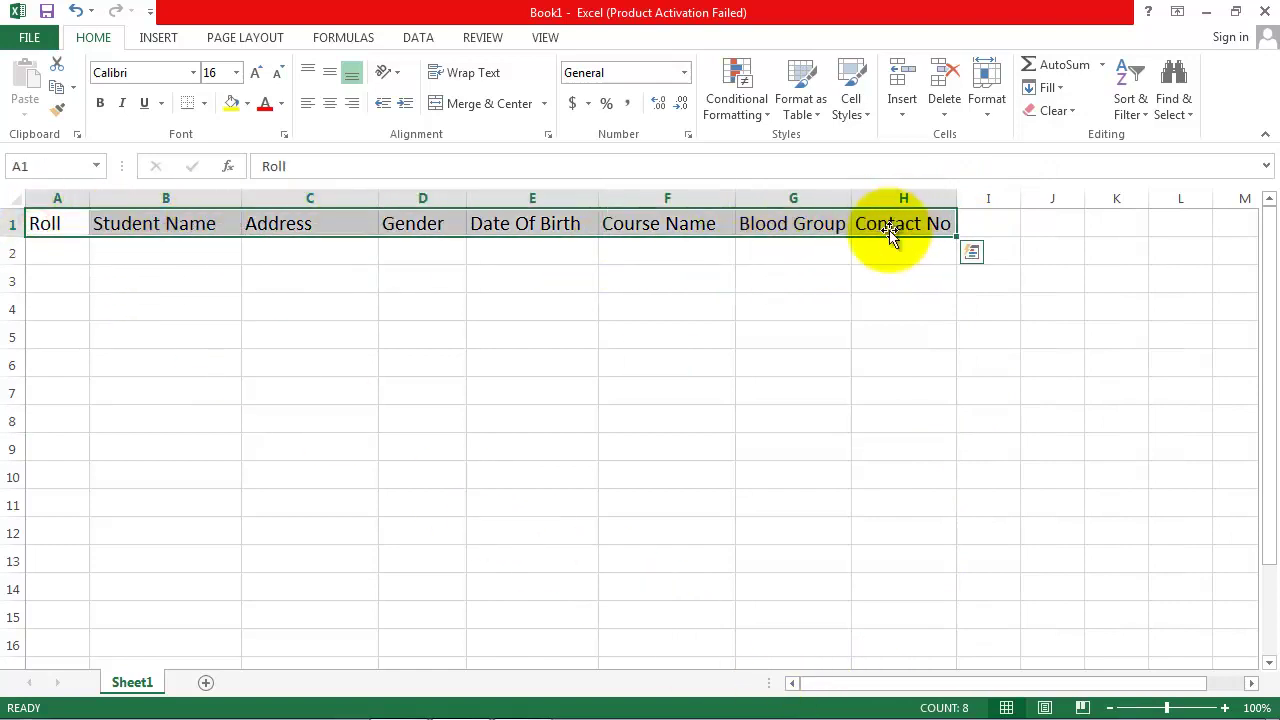
# - Give the header row A1:H1 a light blue fill with white text
pyautogui.click(248, 103)
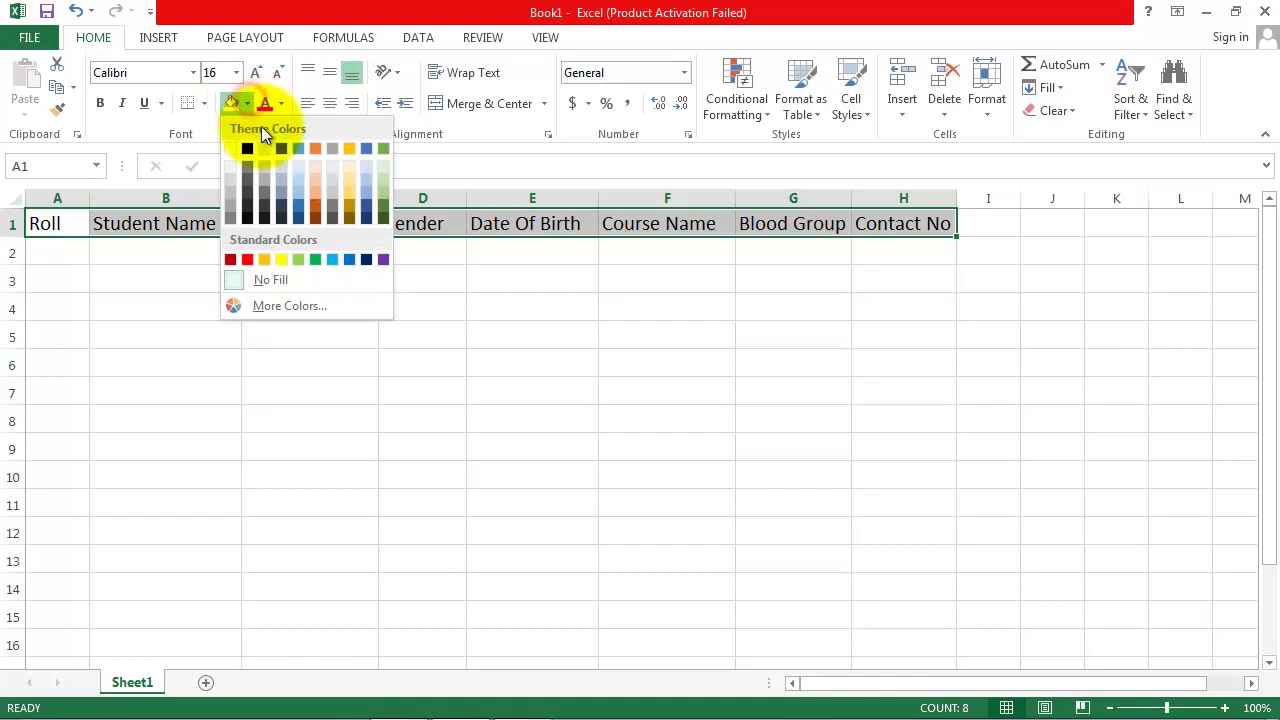
pyautogui.click(332, 260)
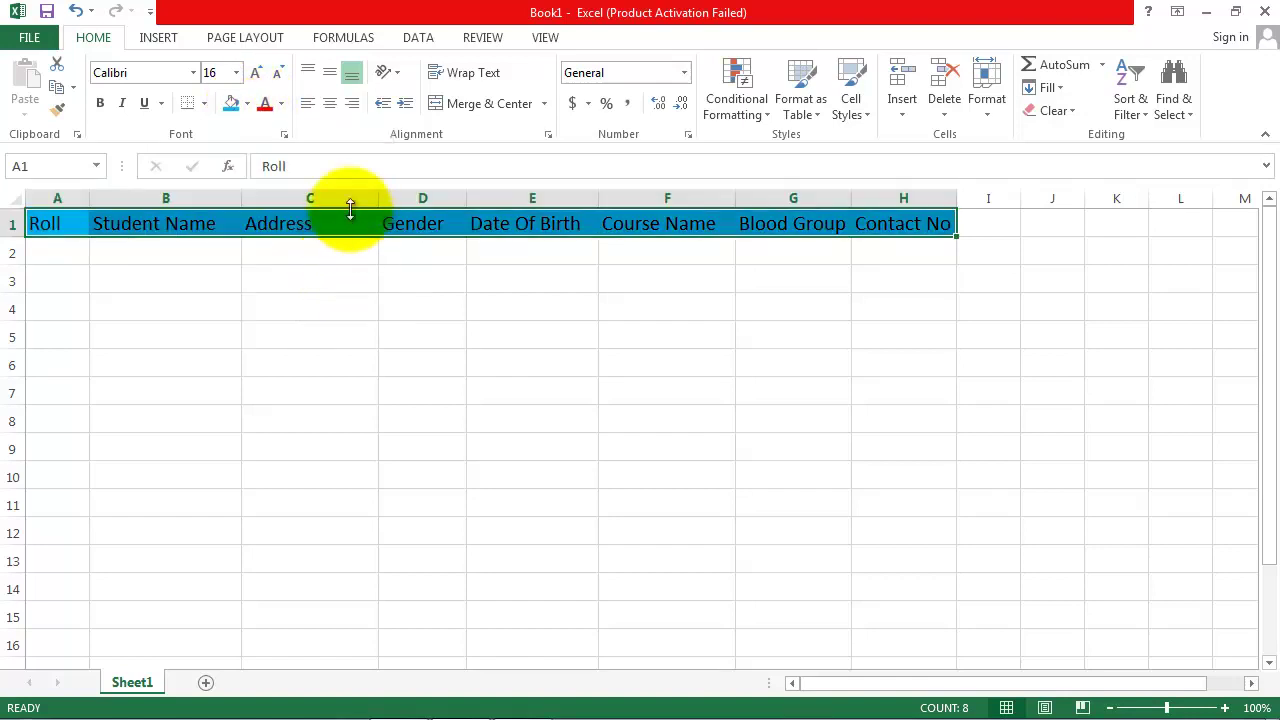
pyautogui.click(285, 104)
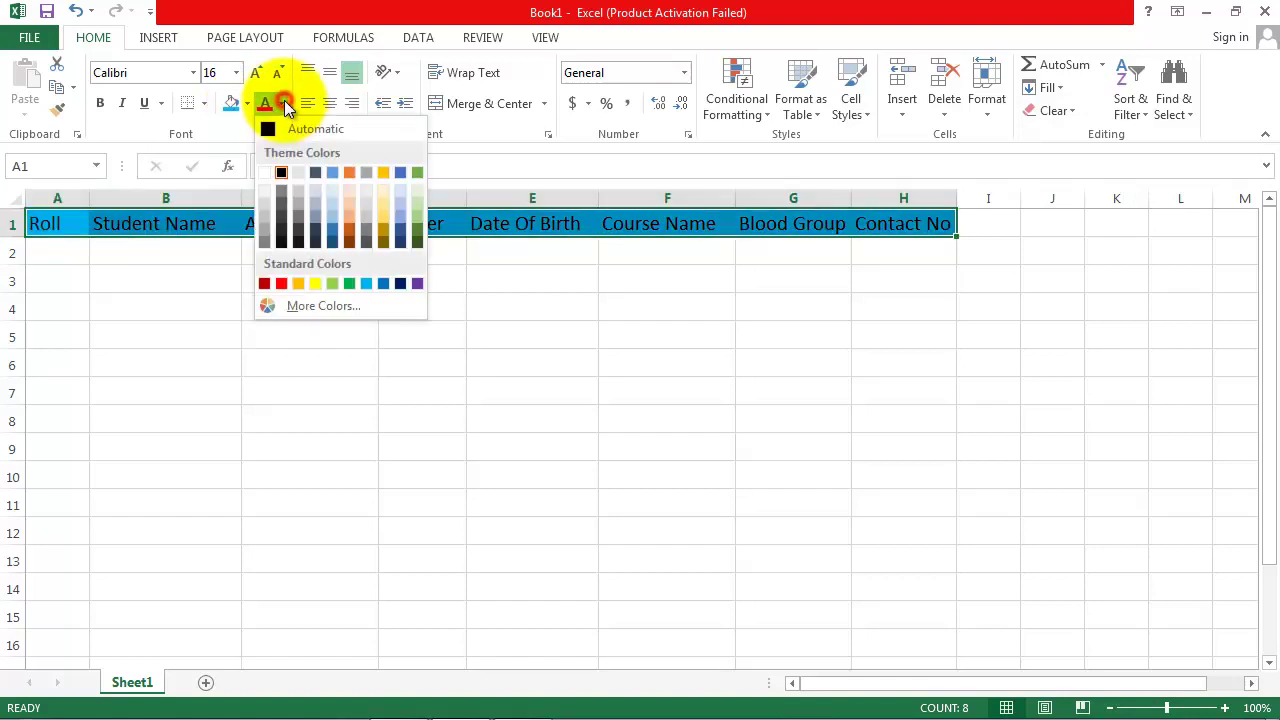
pyautogui.click(266, 170)
pyautogui.click(509, 415)
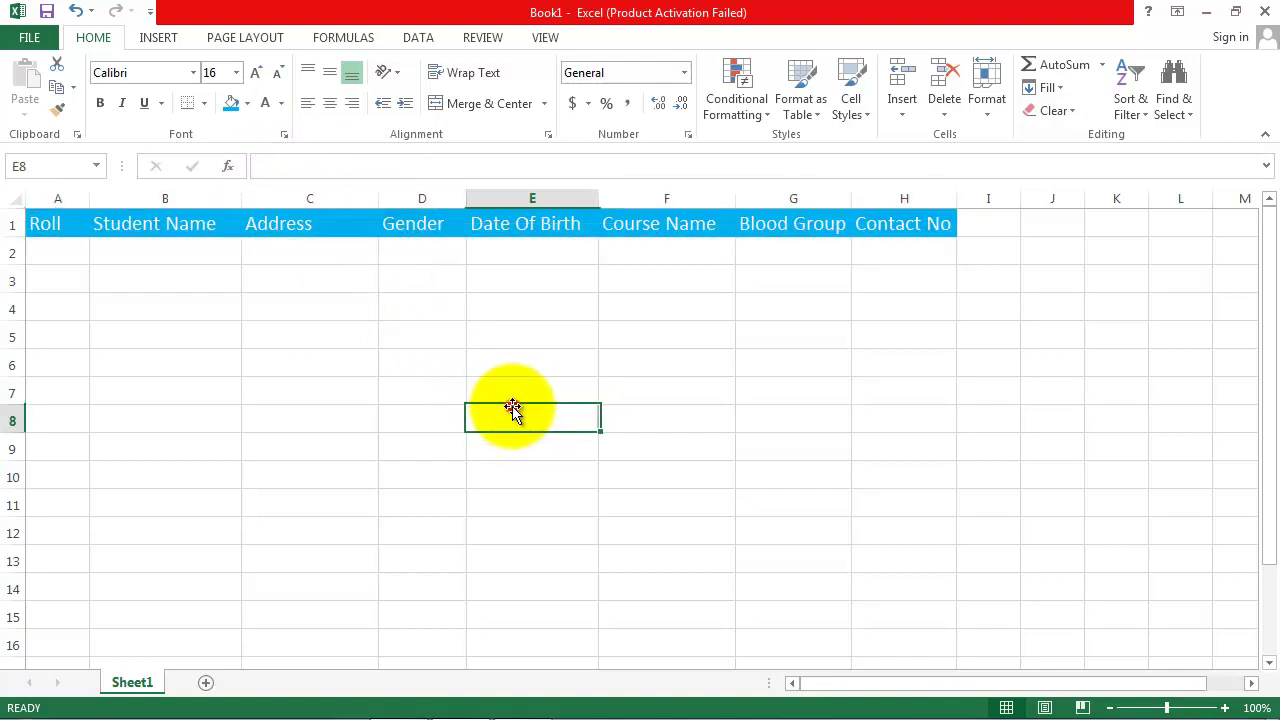
pyautogui.click(372, 222)
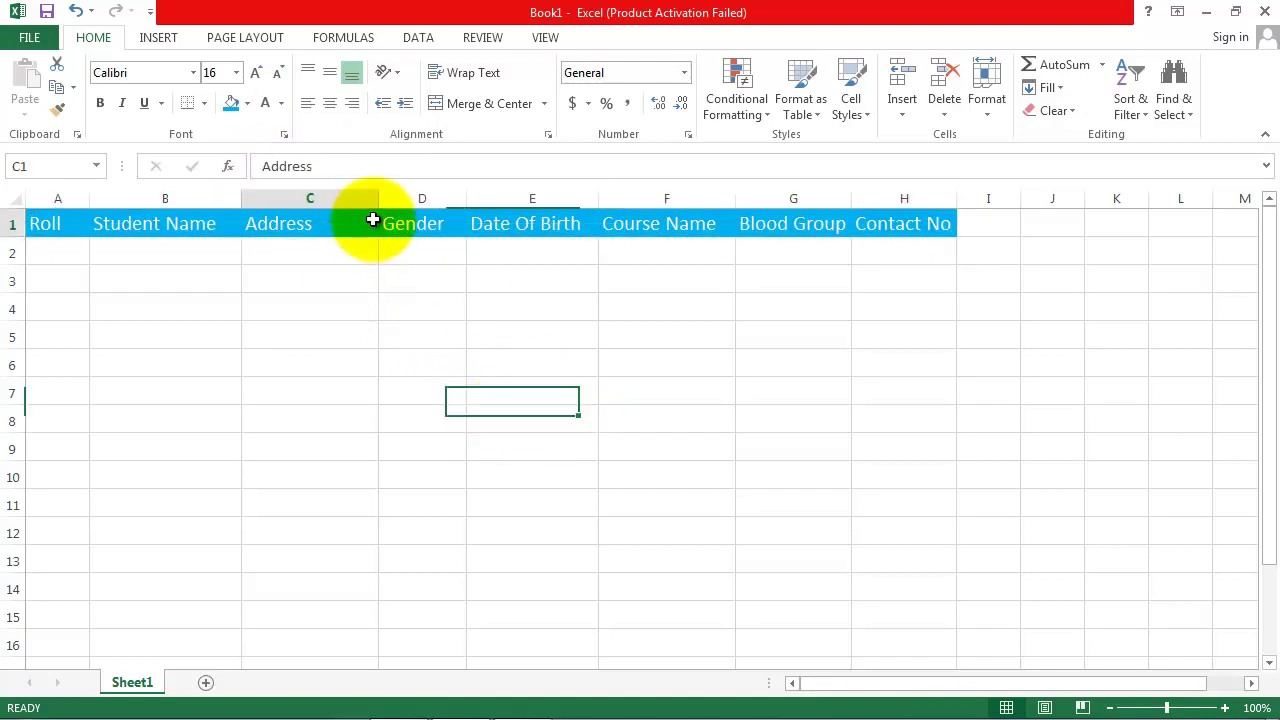
# - Insert three blank sheet rows above the headers and select A1:H2 for the title
pyautogui.click(901, 112)
pyautogui.click(986, 162)
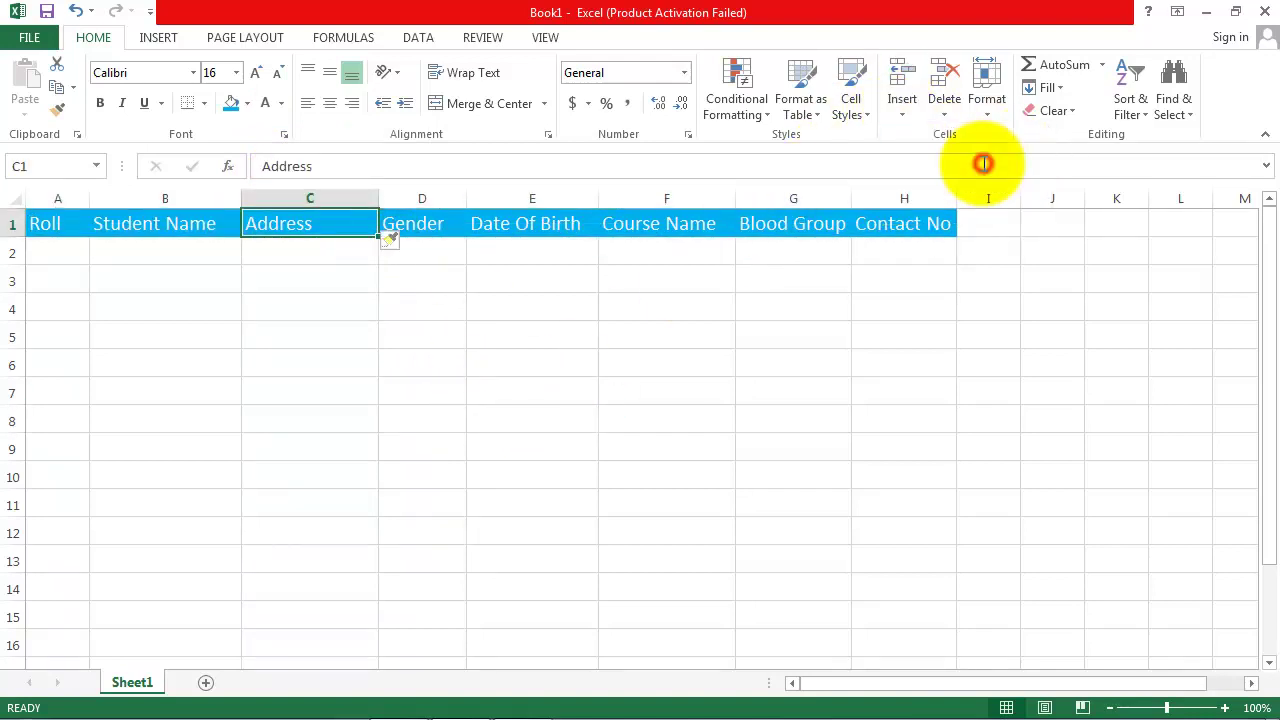
pyautogui.click(901, 107)
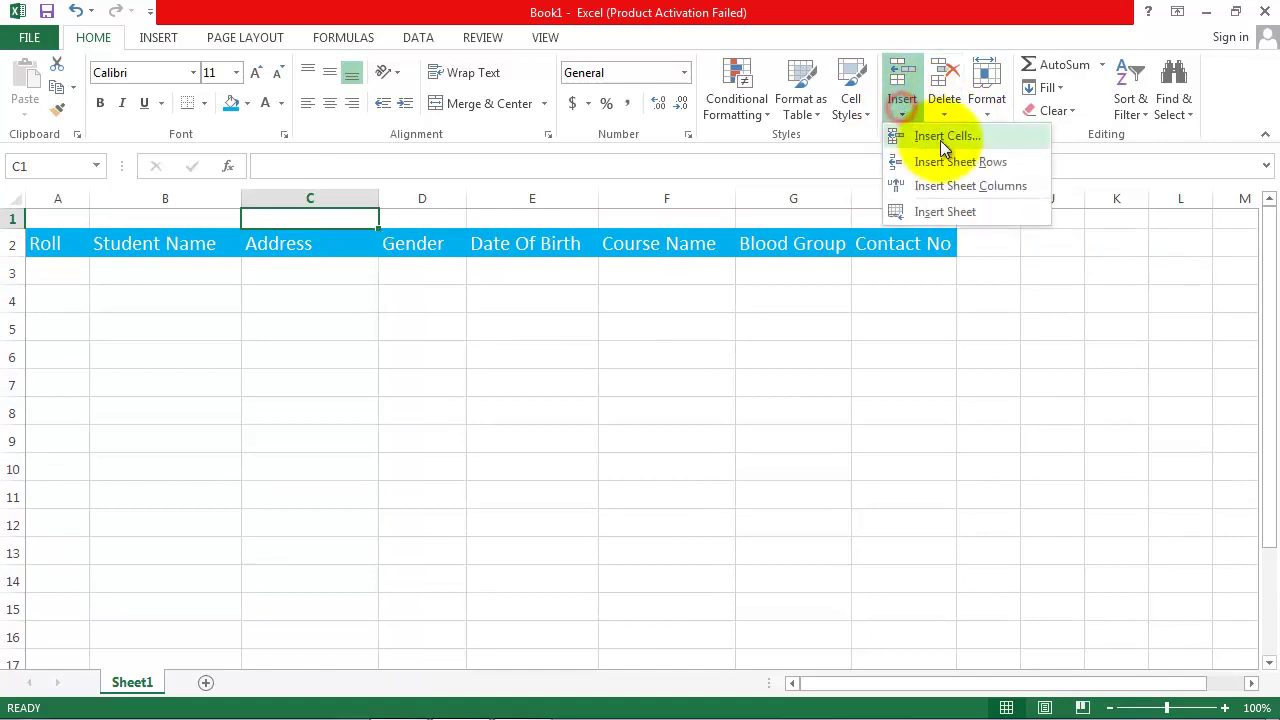
pyautogui.click(961, 158)
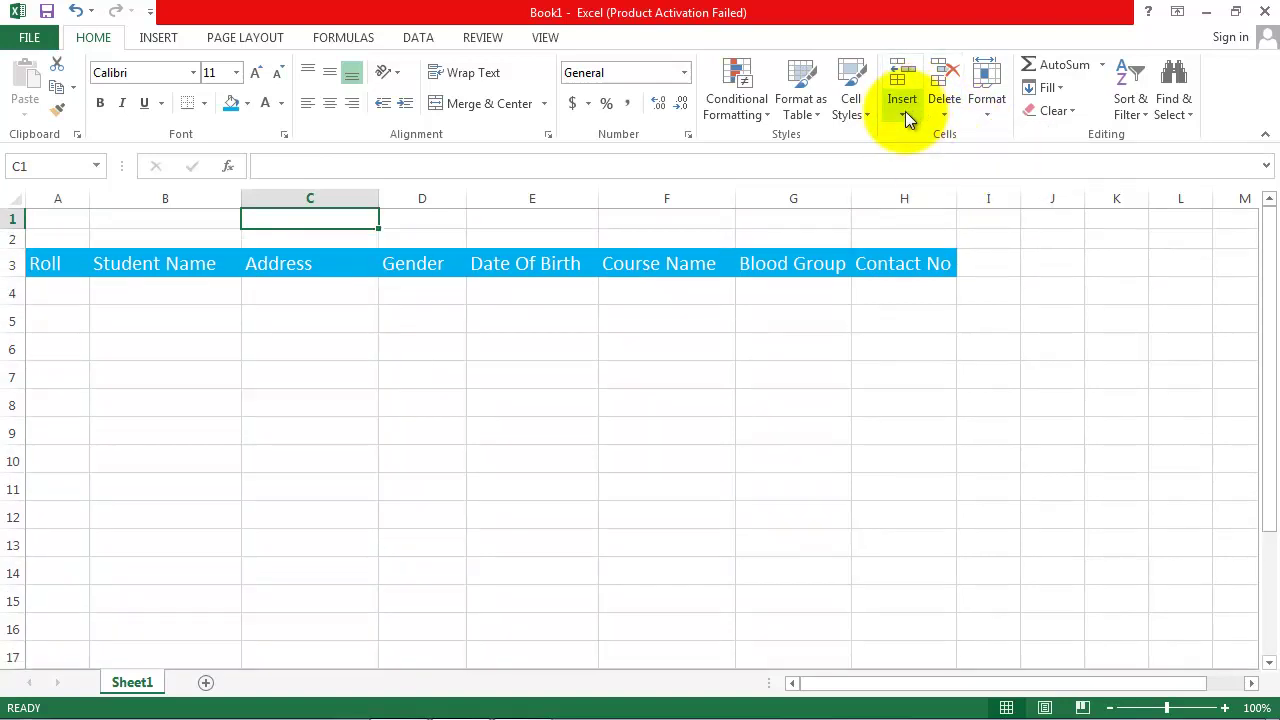
pyautogui.click(905, 111)
pyautogui.click(940, 162)
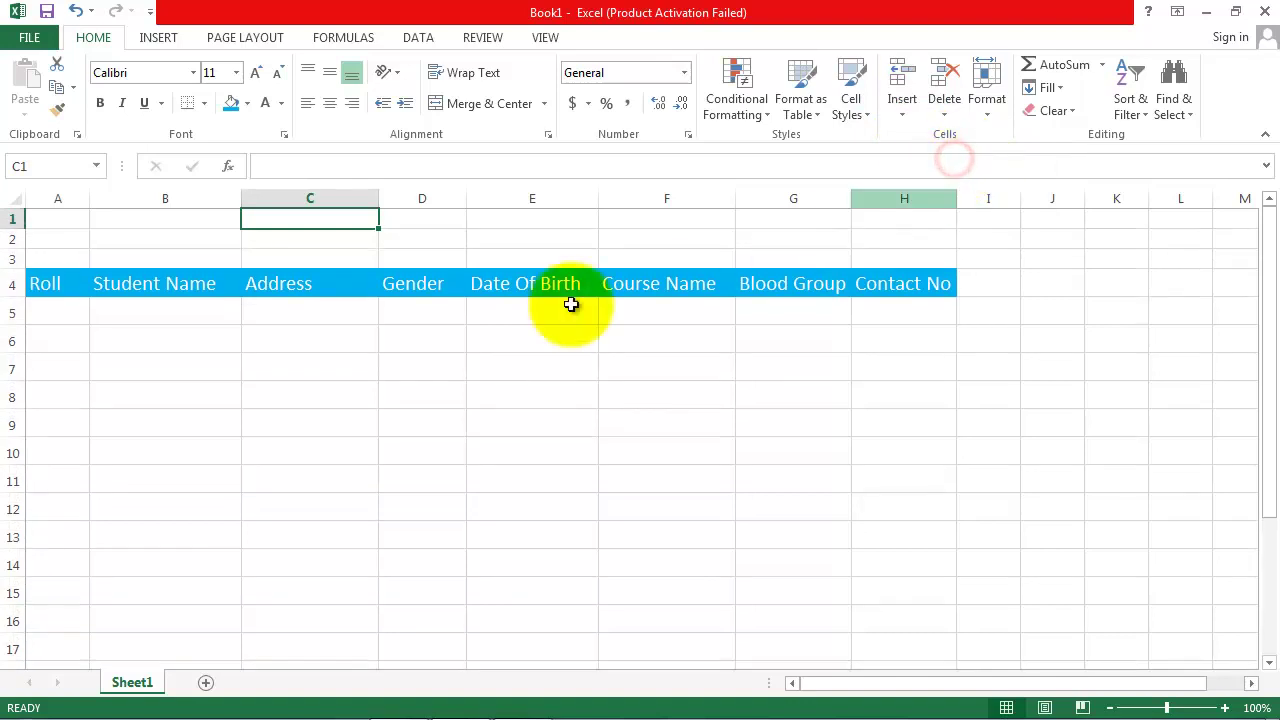
pyautogui.click(43, 218)
pyautogui.moveTo(120, 232); pyautogui.dragTo(885, 240)
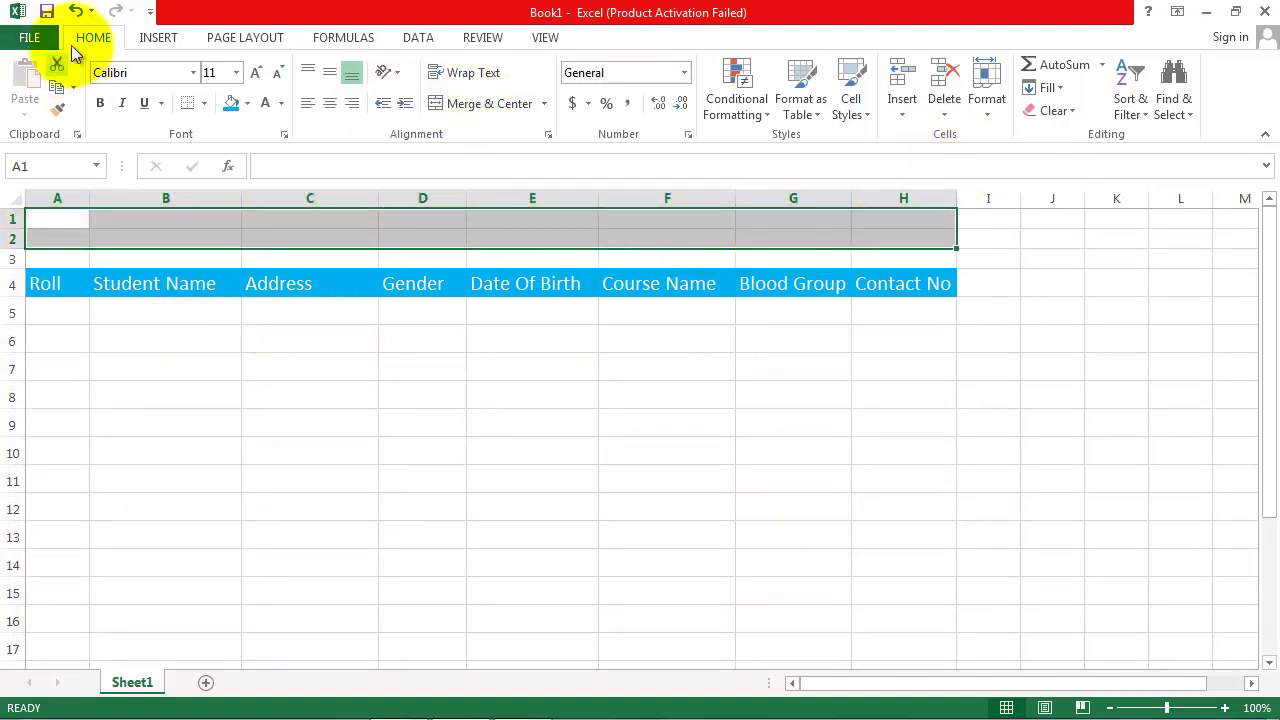
# - Merge A1:H2 with dark blue fill, white 24-point text, titled 'Student Admission Registration Form'
pyautogui.click(100, 40)
pyautogui.click(486, 103)
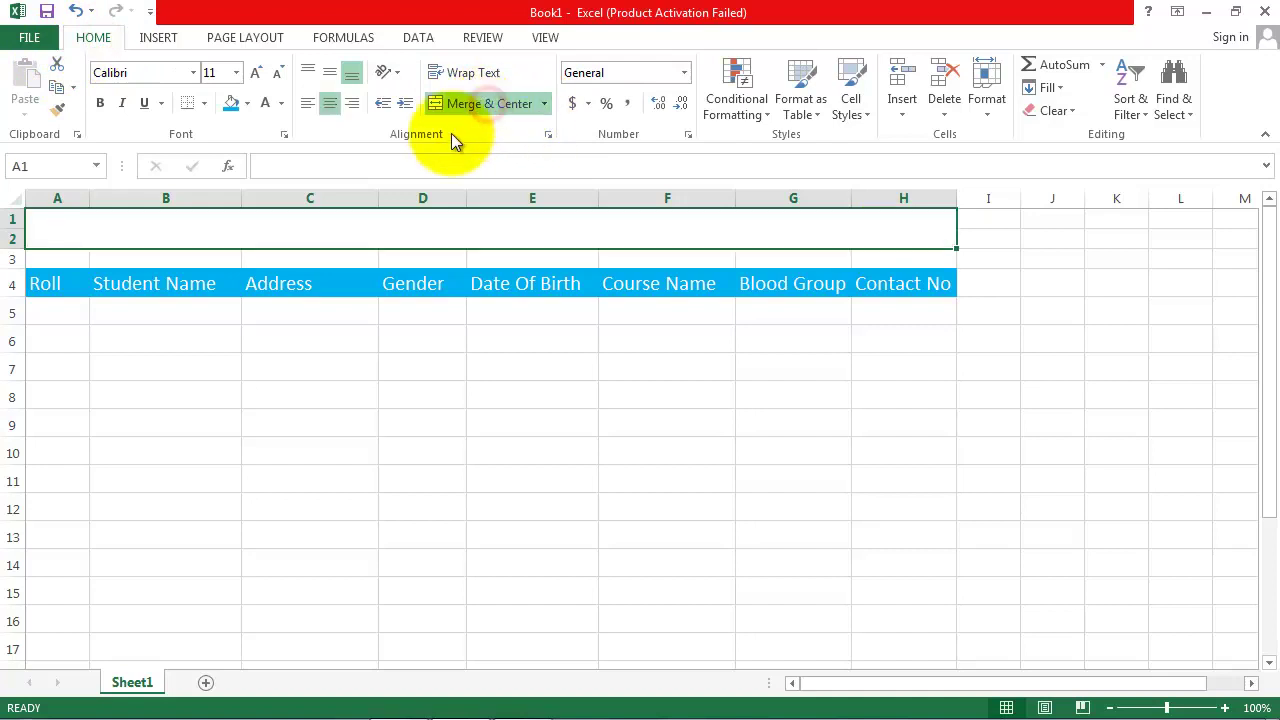
pyautogui.click(248, 104)
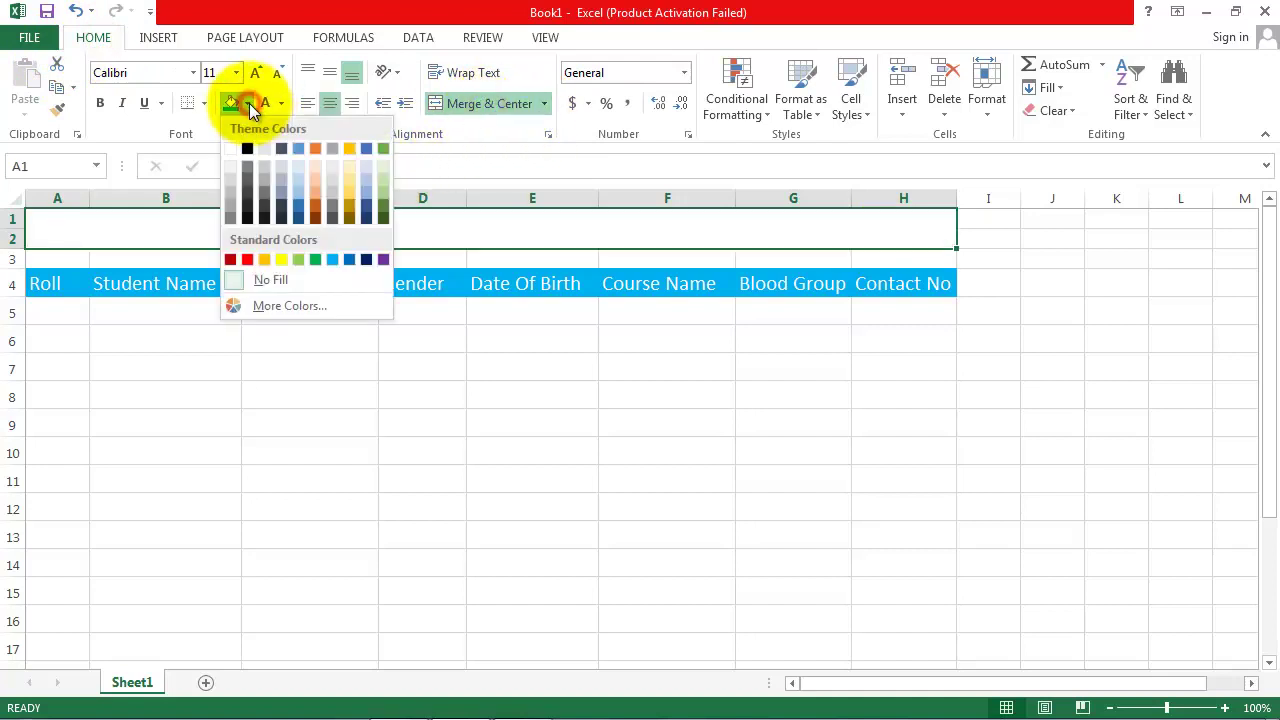
pyautogui.click(366, 259)
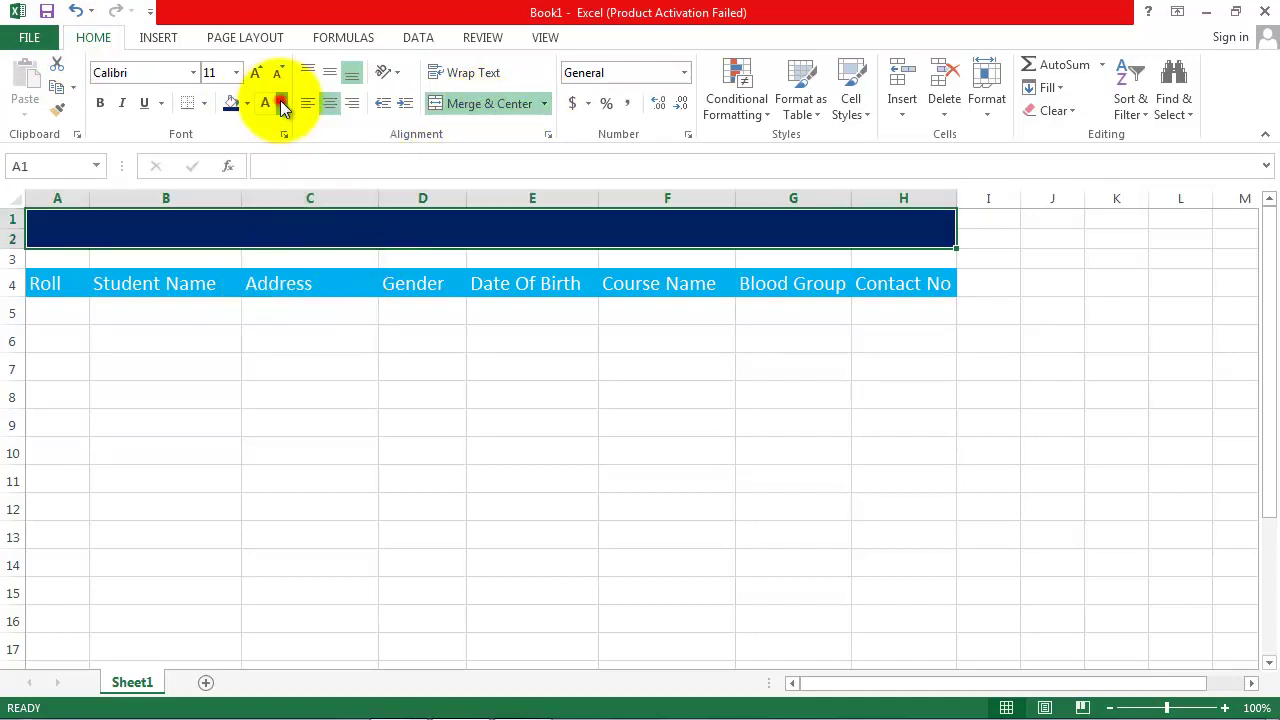
pyautogui.click(281, 103)
pyautogui.click(263, 170)
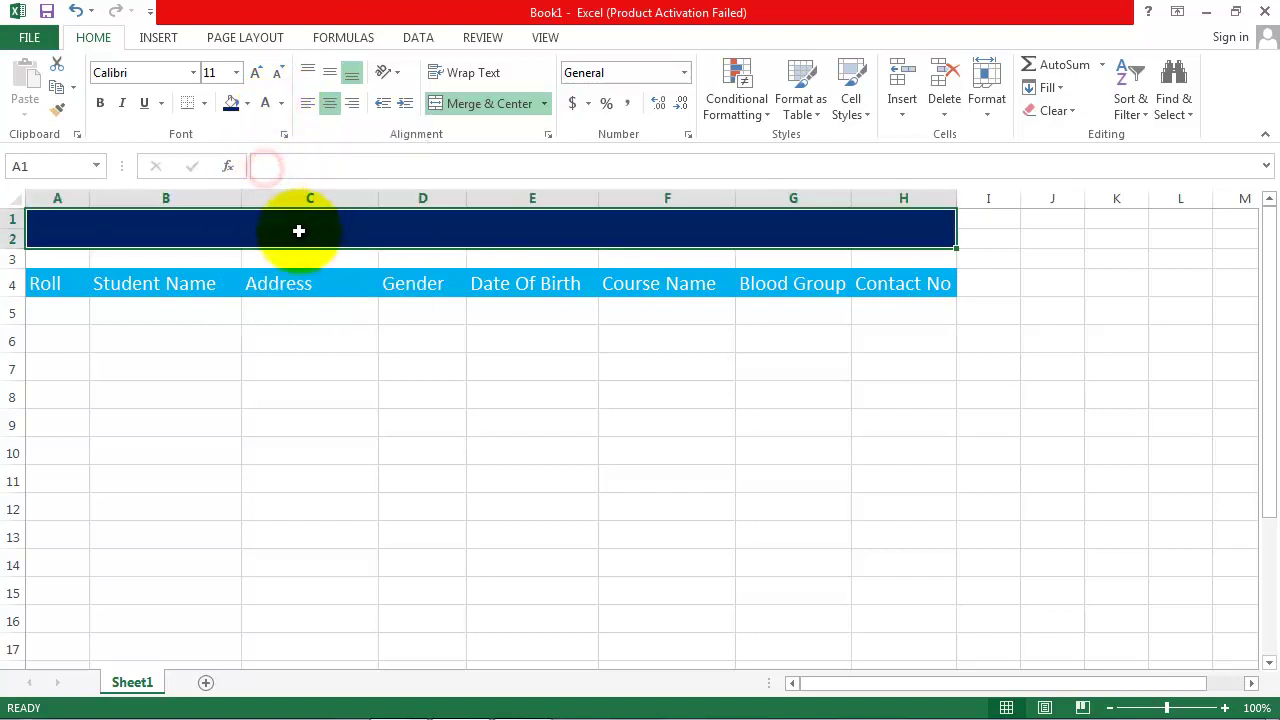
pyautogui.click(237, 72)
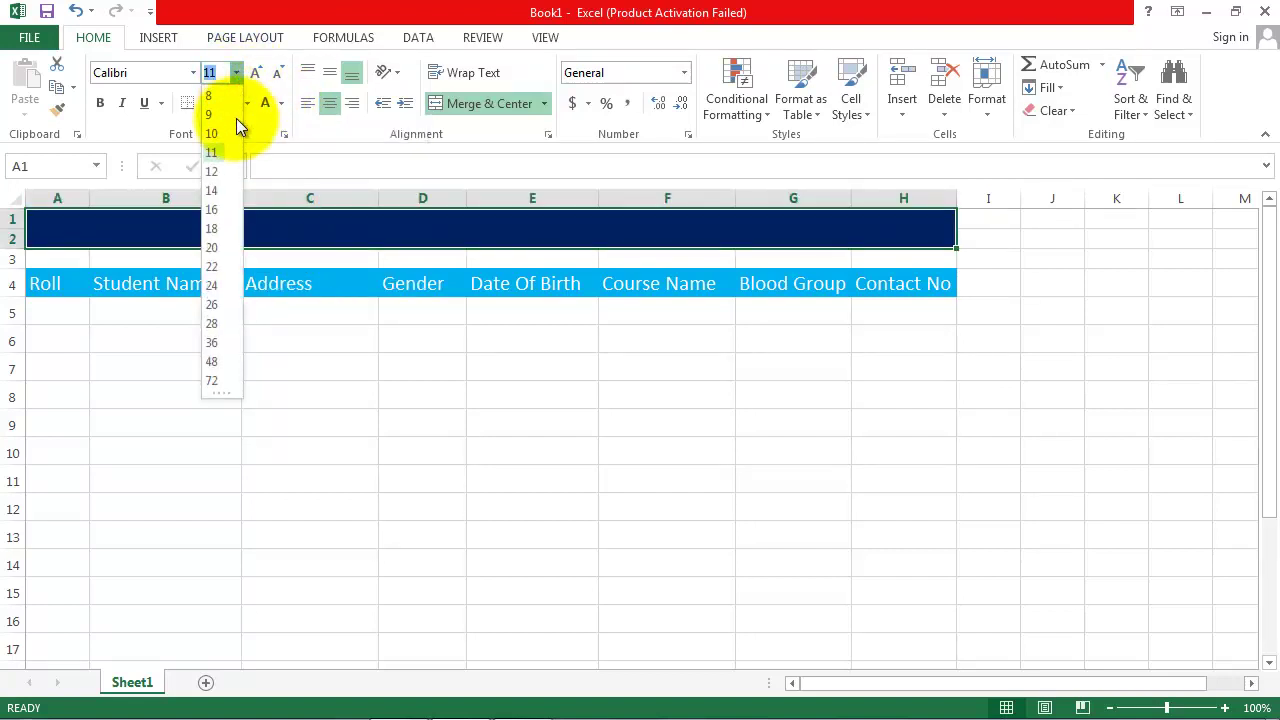
pyautogui.click(212, 287)
pyautogui.write('Student ')
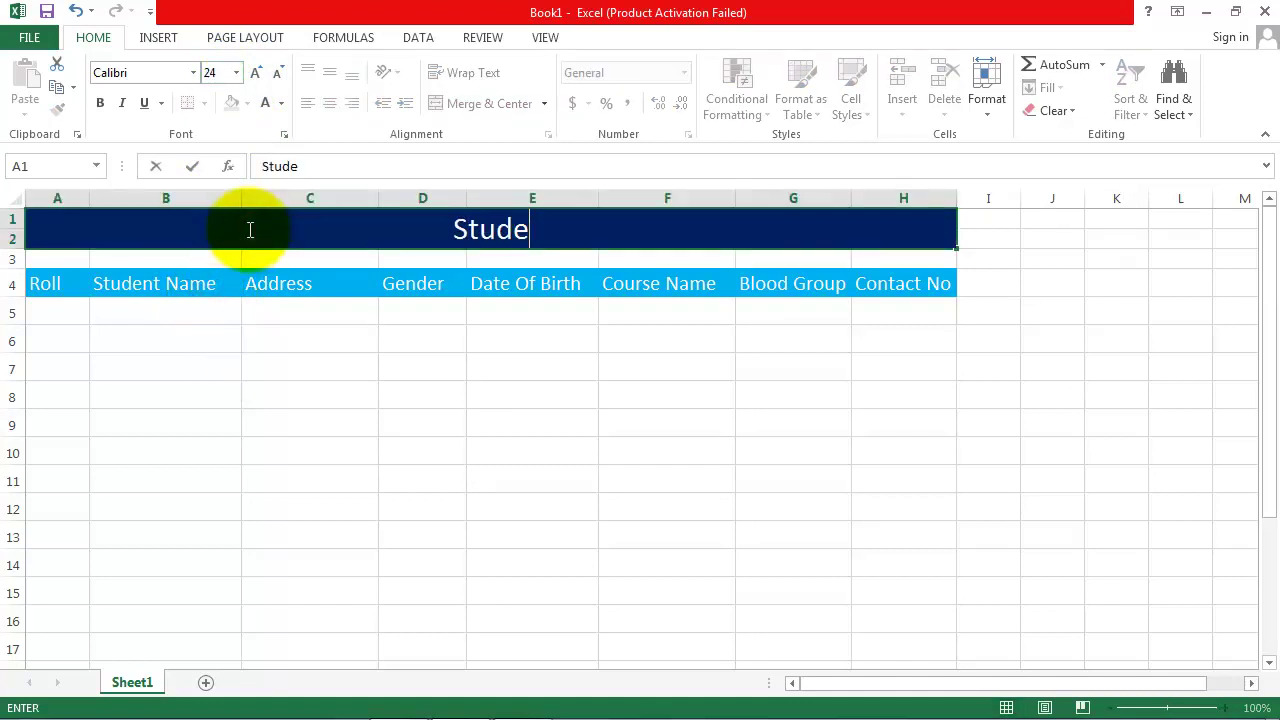
pyautogui.write('Admission')
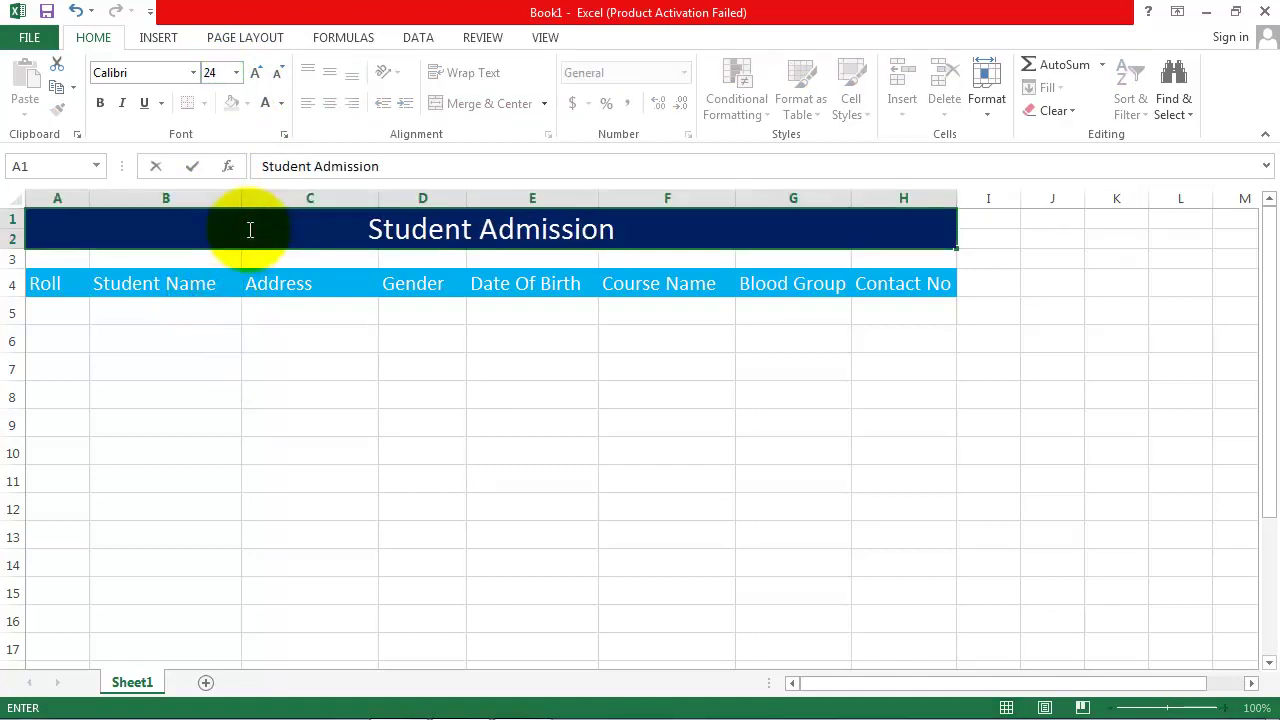
pyautogui.write(' Registratio')
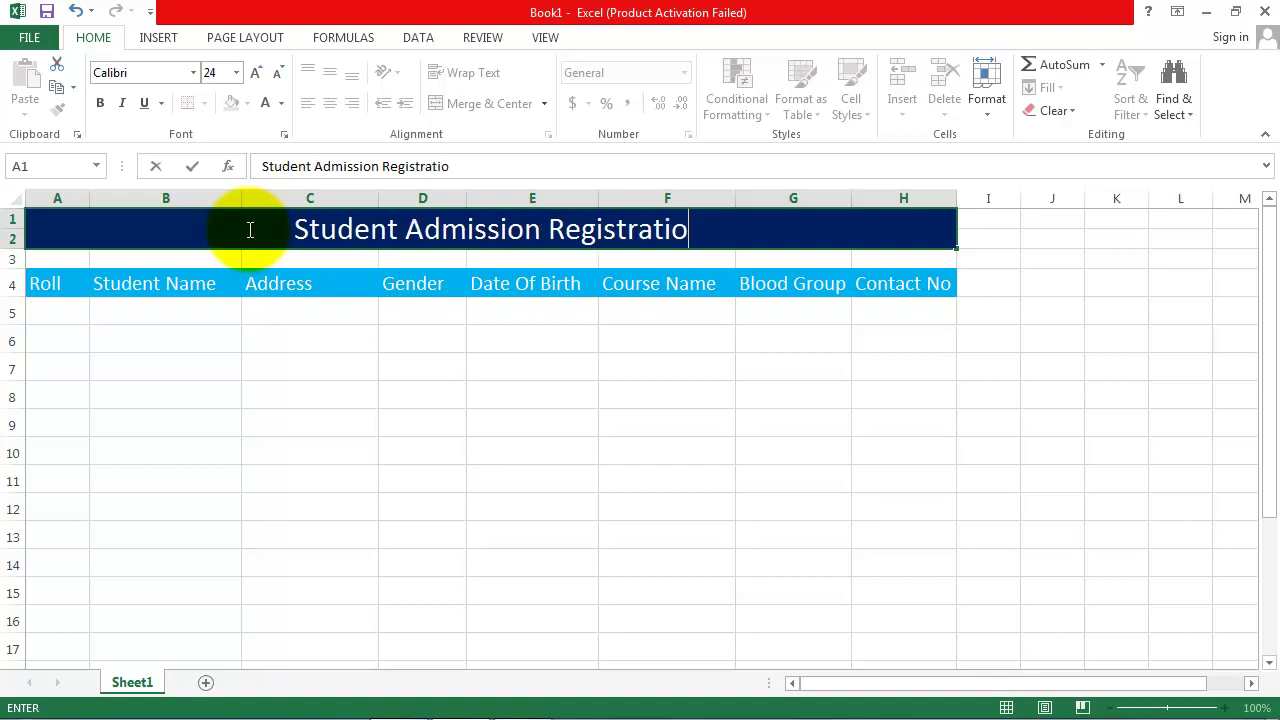
pyautogui.write('n Form')
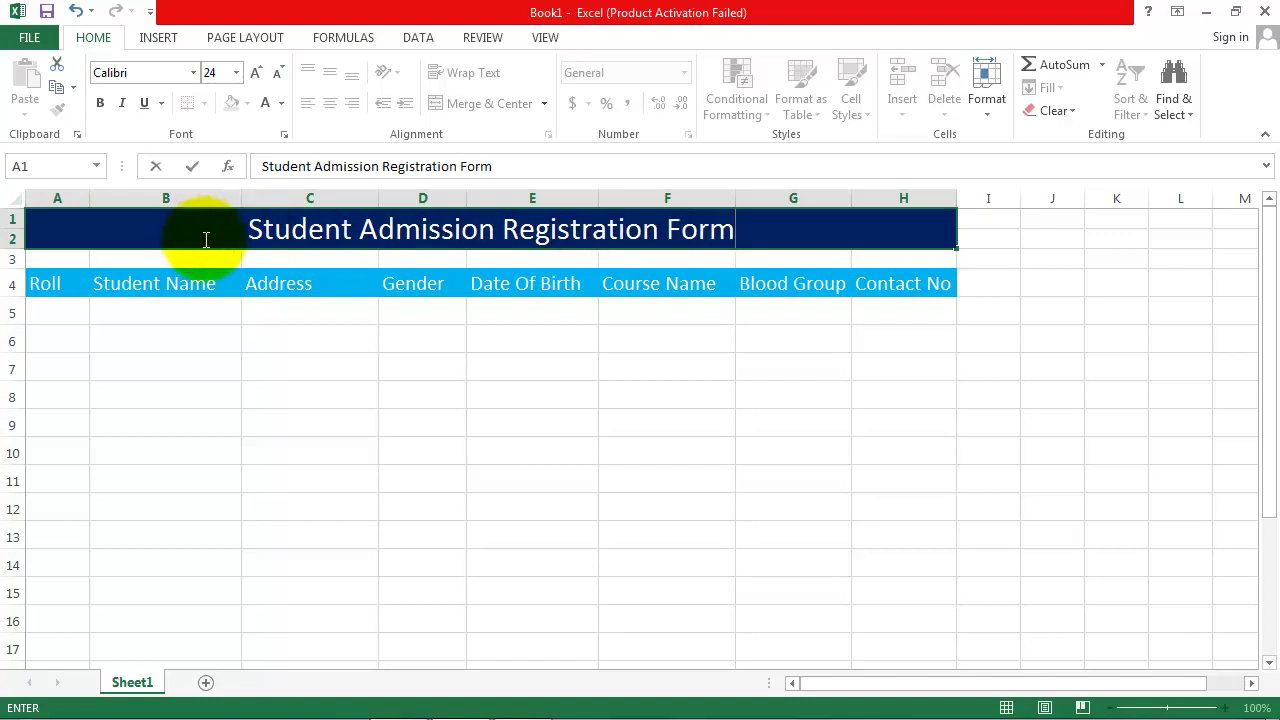
# - Enter roll 1, the student's full name and their address in A5:C5
pyautogui.click(358, 380)
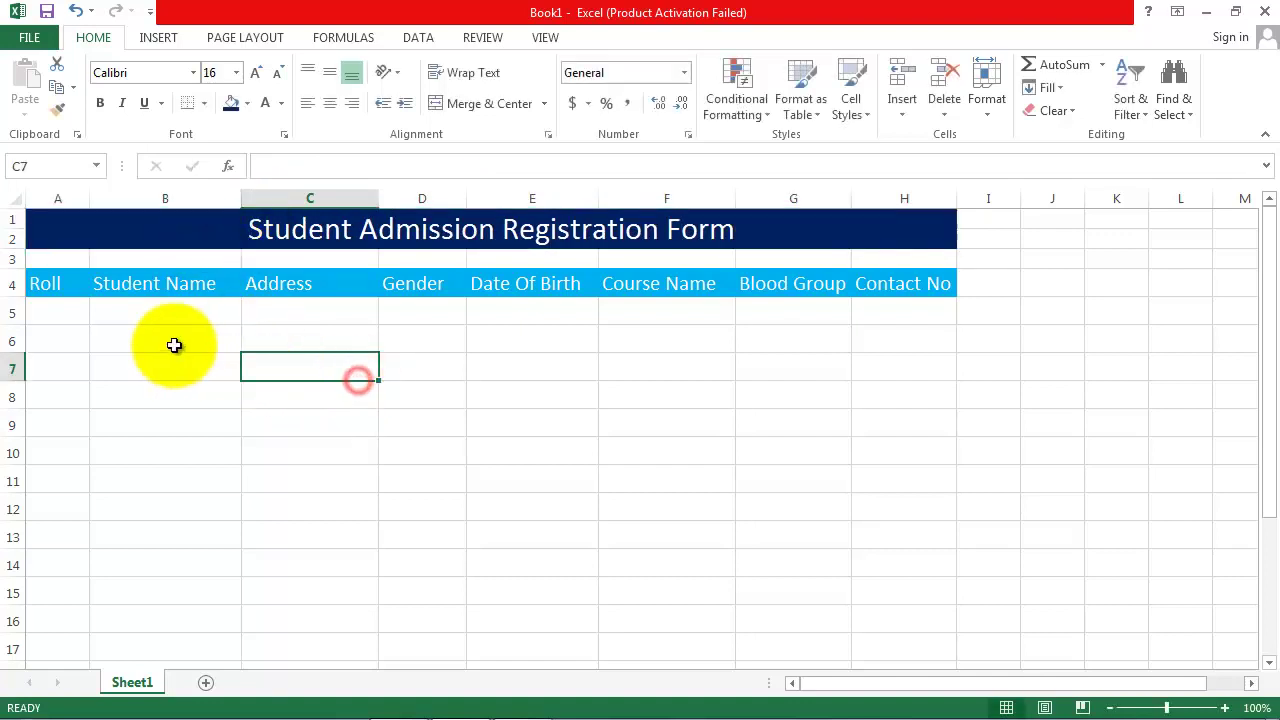
pyautogui.click(69, 315)
pyautogui.write('1')
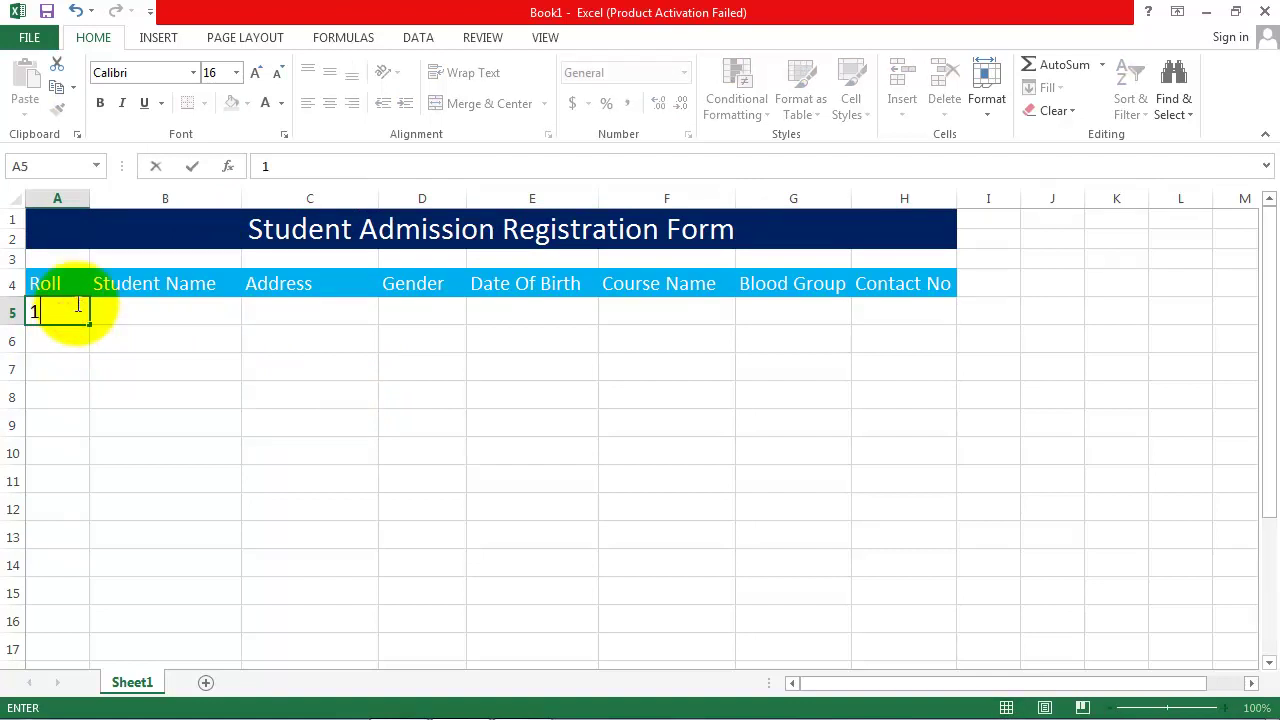
pyautogui.click(149, 309)
pyautogui.write('Anir')
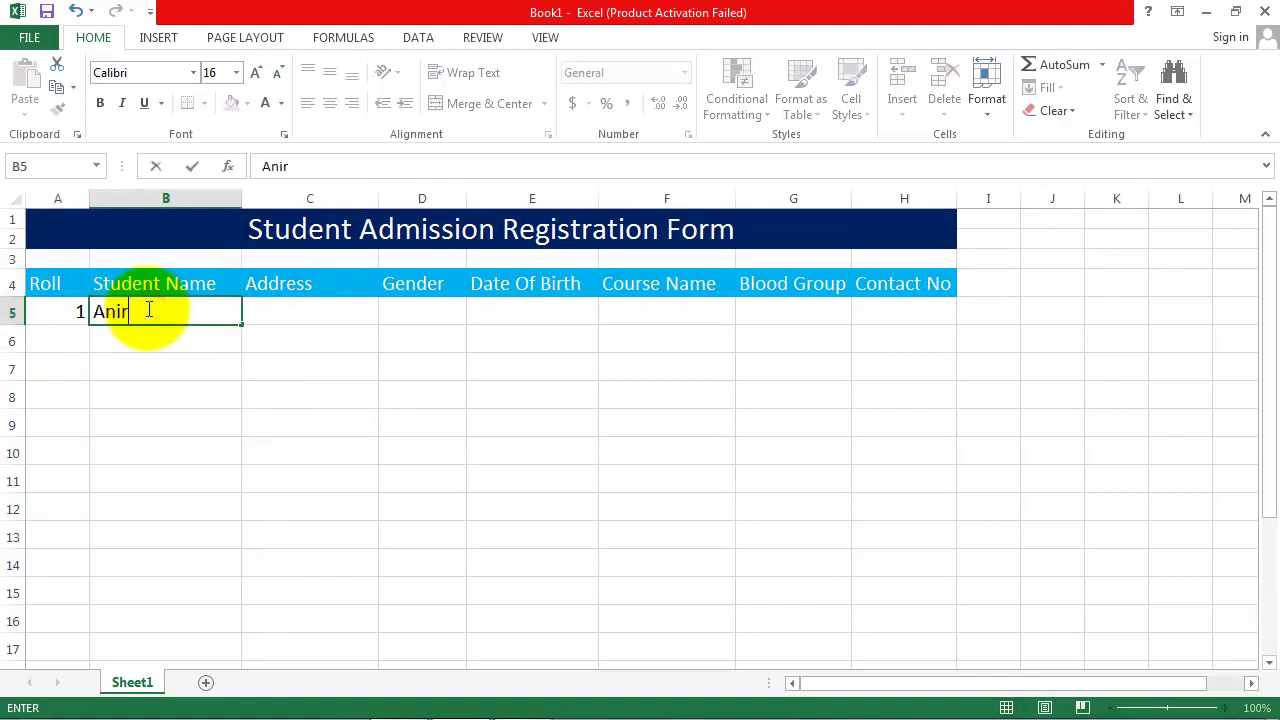
pyautogui.write('y')
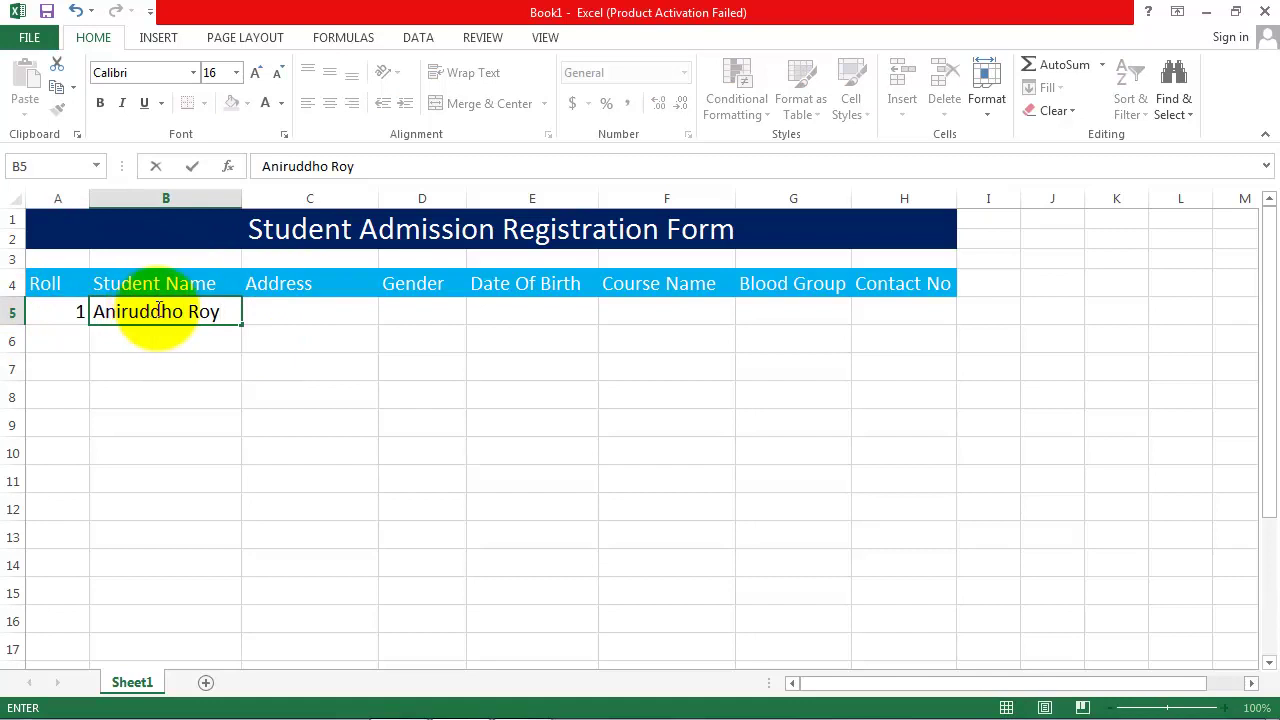
pyautogui.click(328, 315)
pyautogui.write('Khadim Nagor')
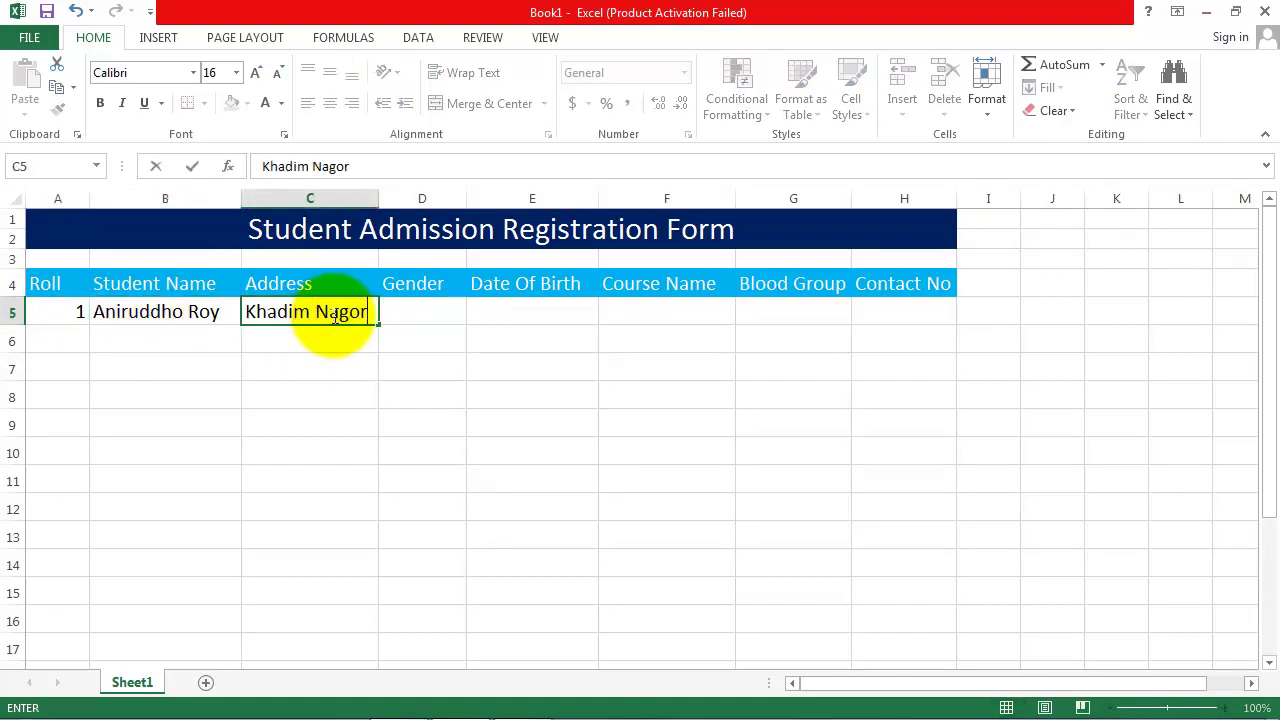
pyautogui.click(431, 314)
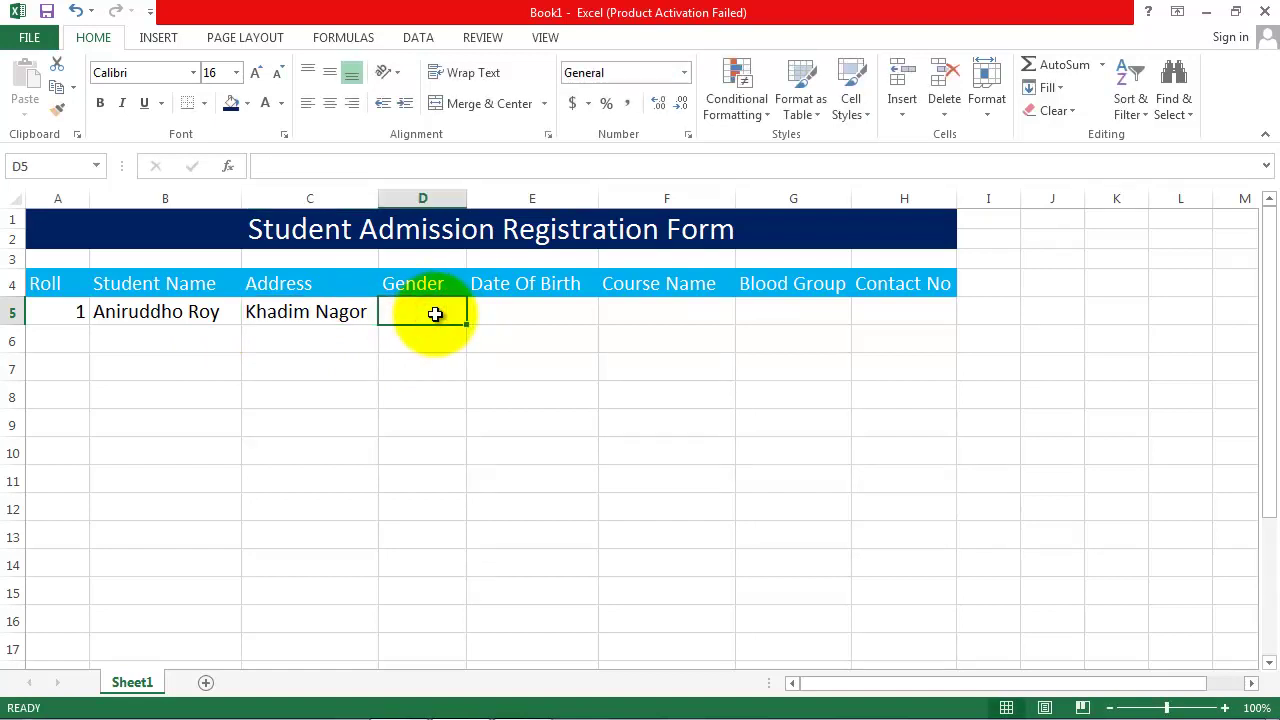
# - Add list headers Gender, Course Name and Blood Group in I5:K5, widening columns J and K
pyautogui.click(1004, 311)
pyautogui.write('Gender')
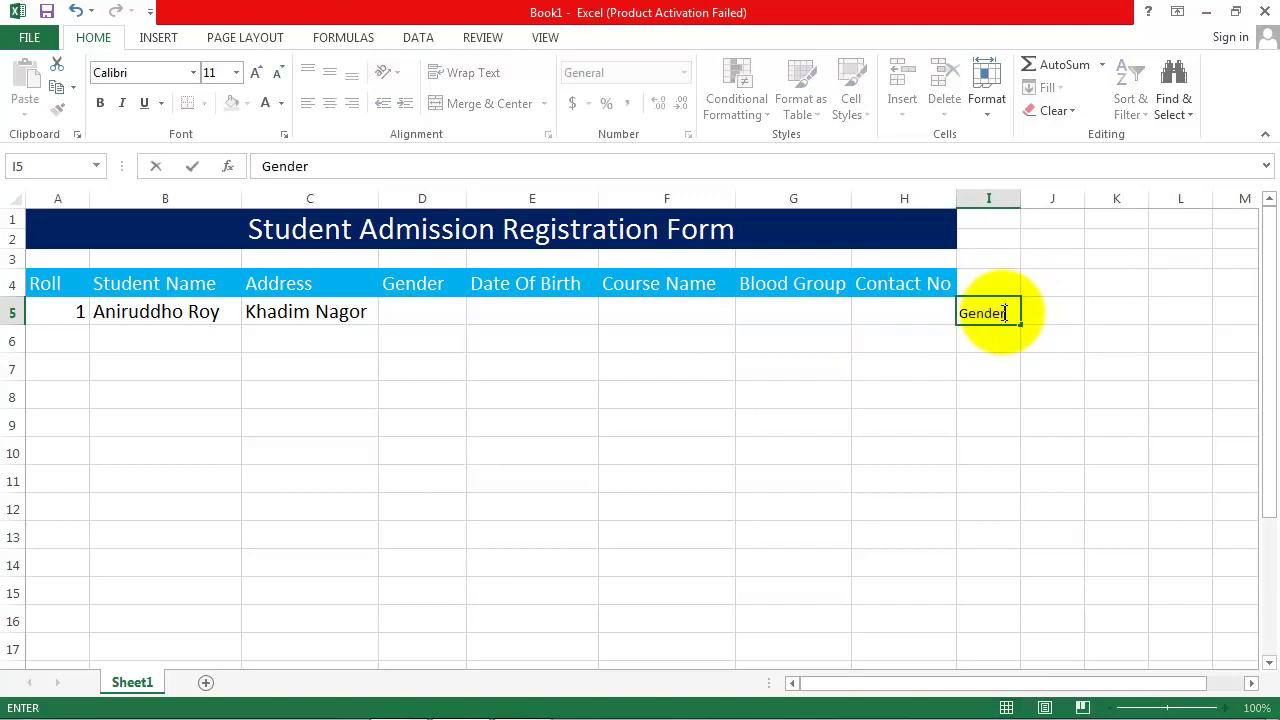
pyautogui.click(1060, 313)
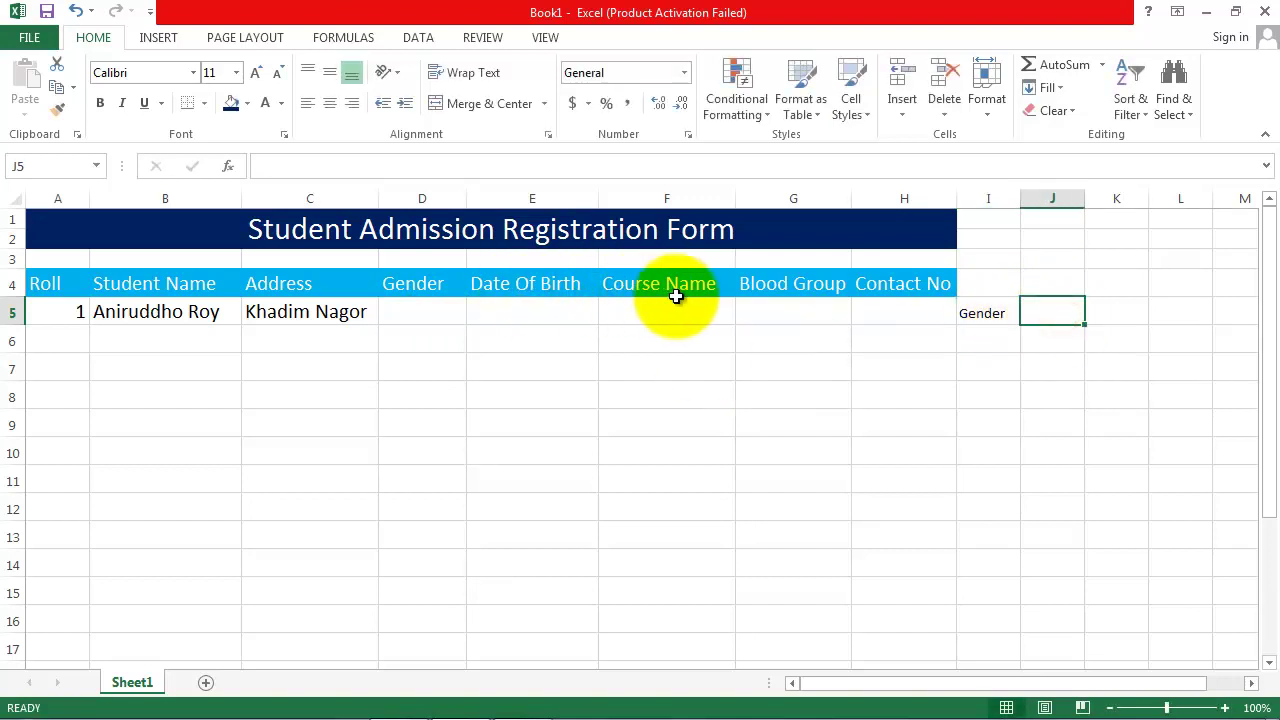
pyautogui.write('Cour')
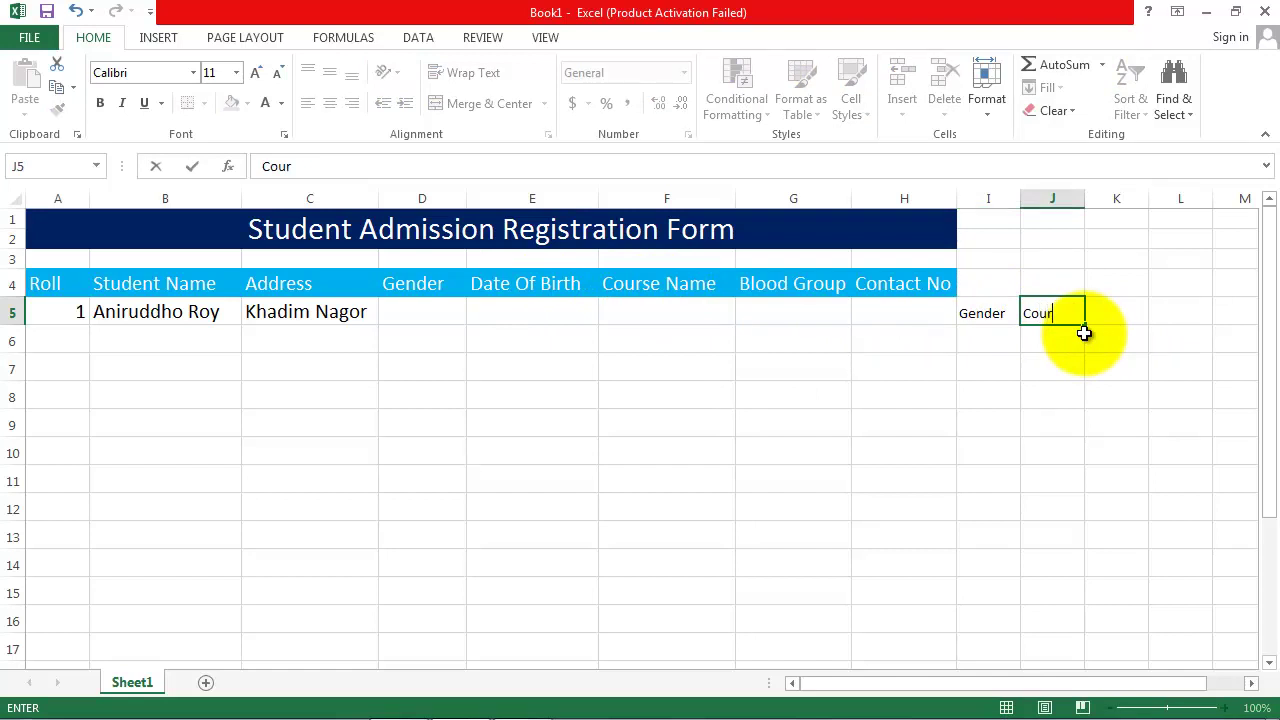
pyautogui.write('se Name')
pyautogui.click(1095, 425)
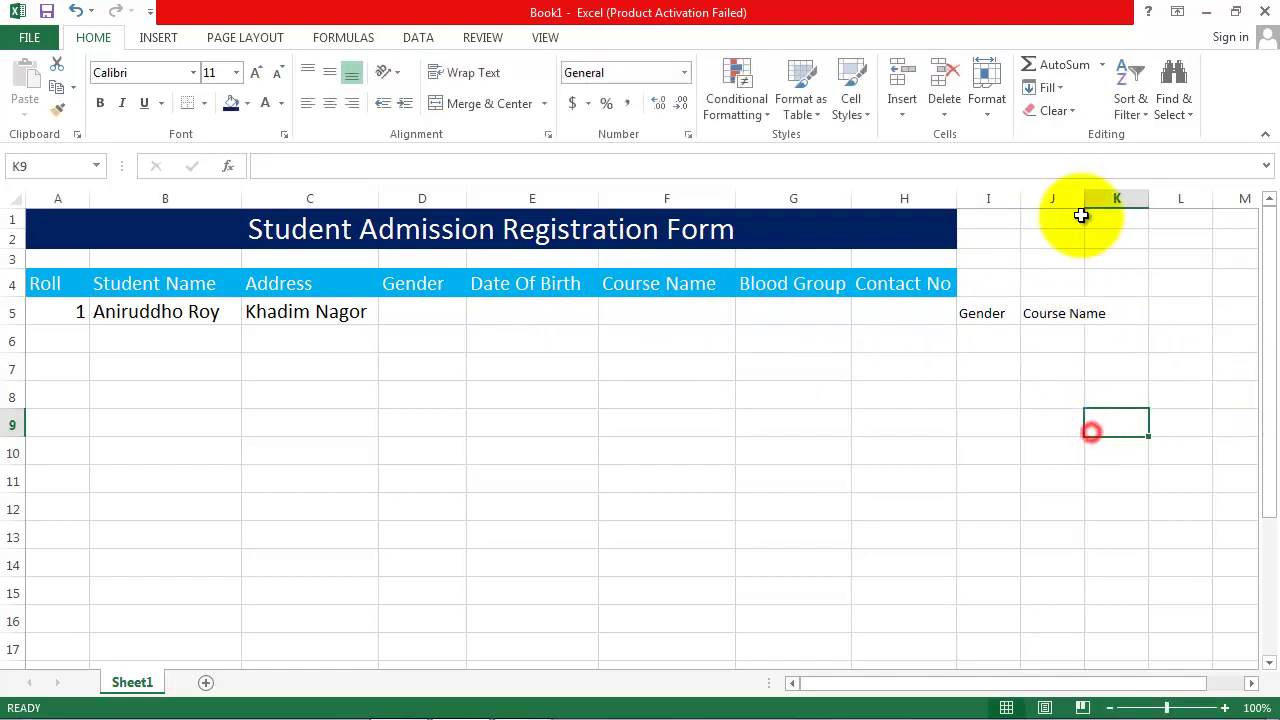
pyautogui.moveTo(1084, 198); pyautogui.dragTo(1116, 198)
pyautogui.click(1145, 312)
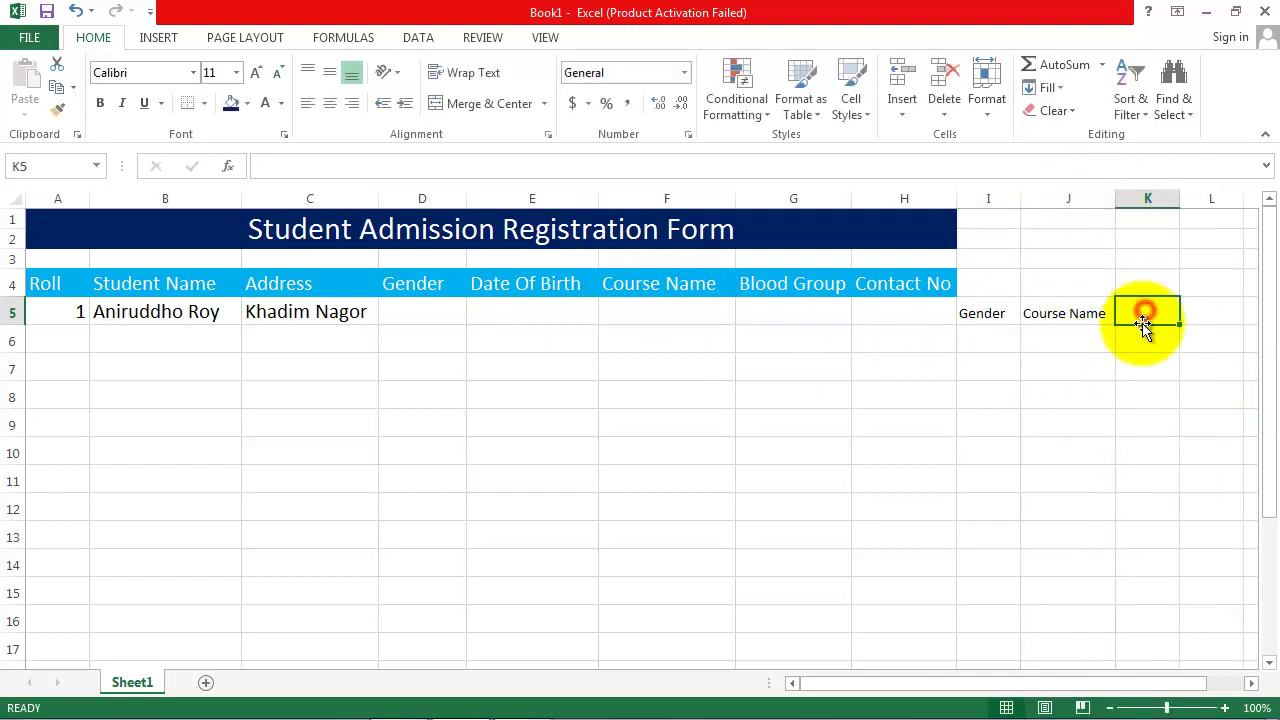
pyautogui.write('Blood Gr')
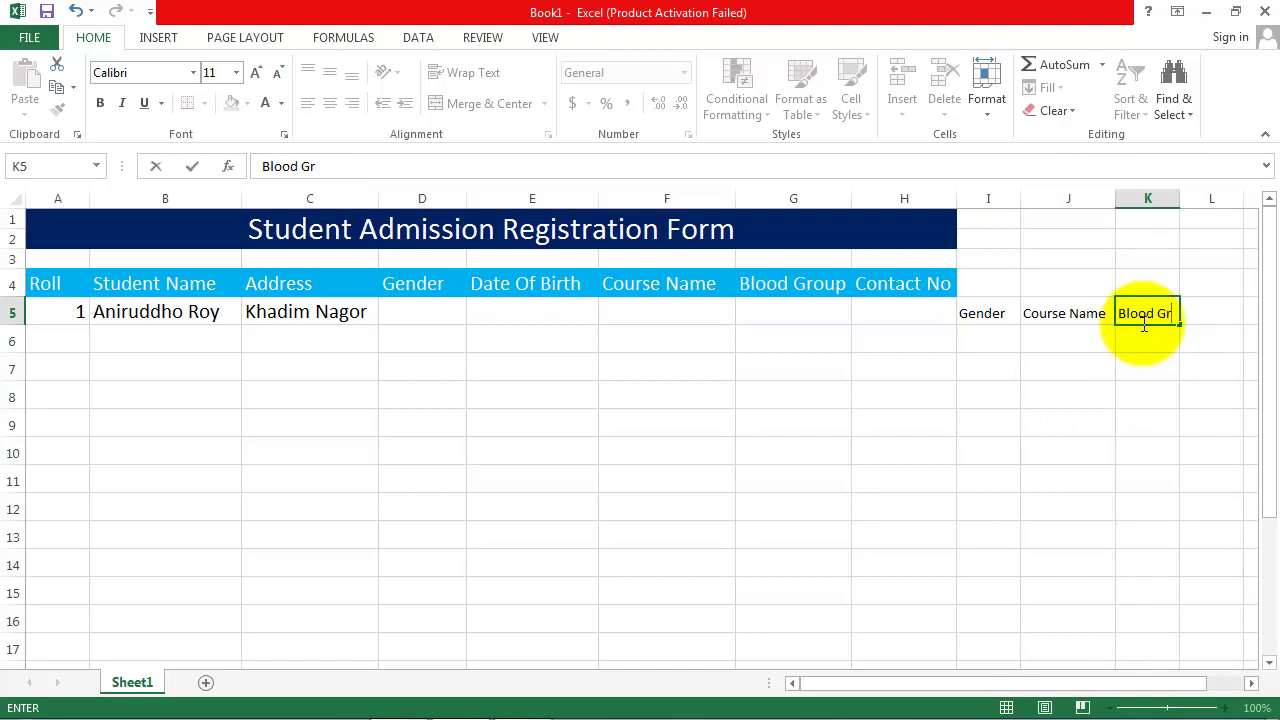
pyautogui.write('p')
pyautogui.click(1143, 425)
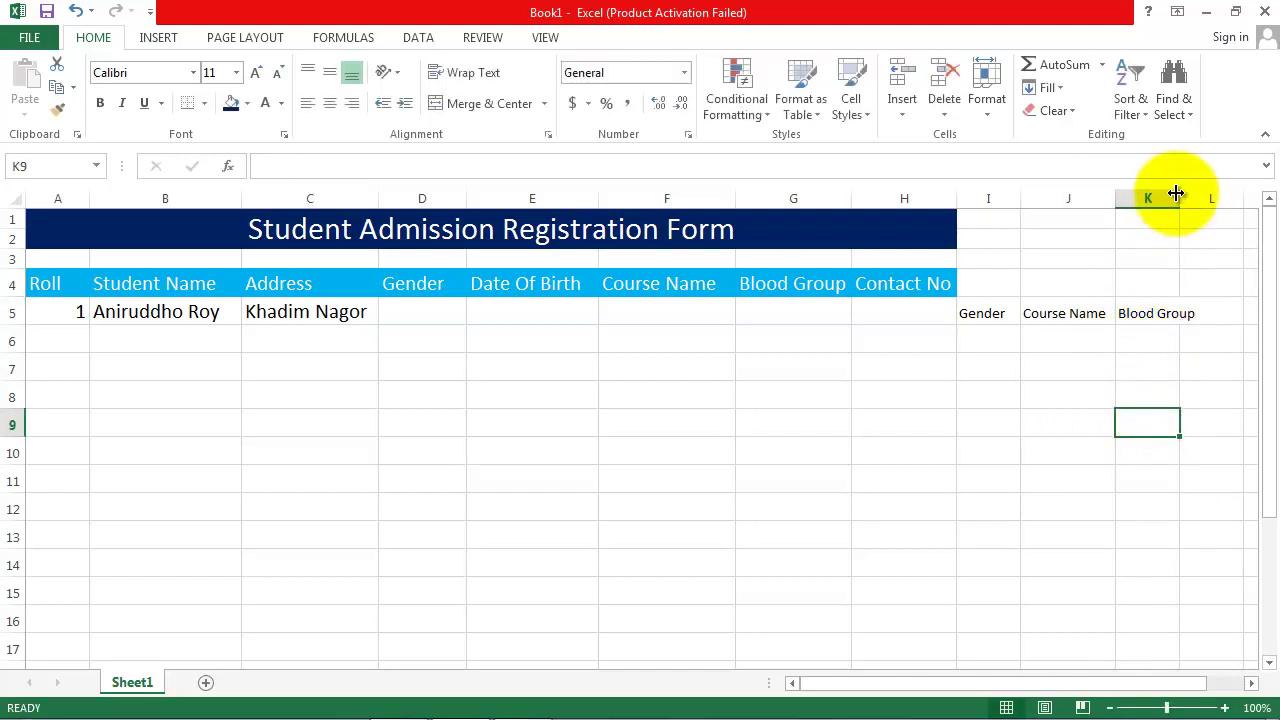
pyautogui.moveTo(1180, 197); pyautogui.dragTo(1206, 197)
# - List the gender options Male and Female in I6:I7
pyautogui.click(995, 341)
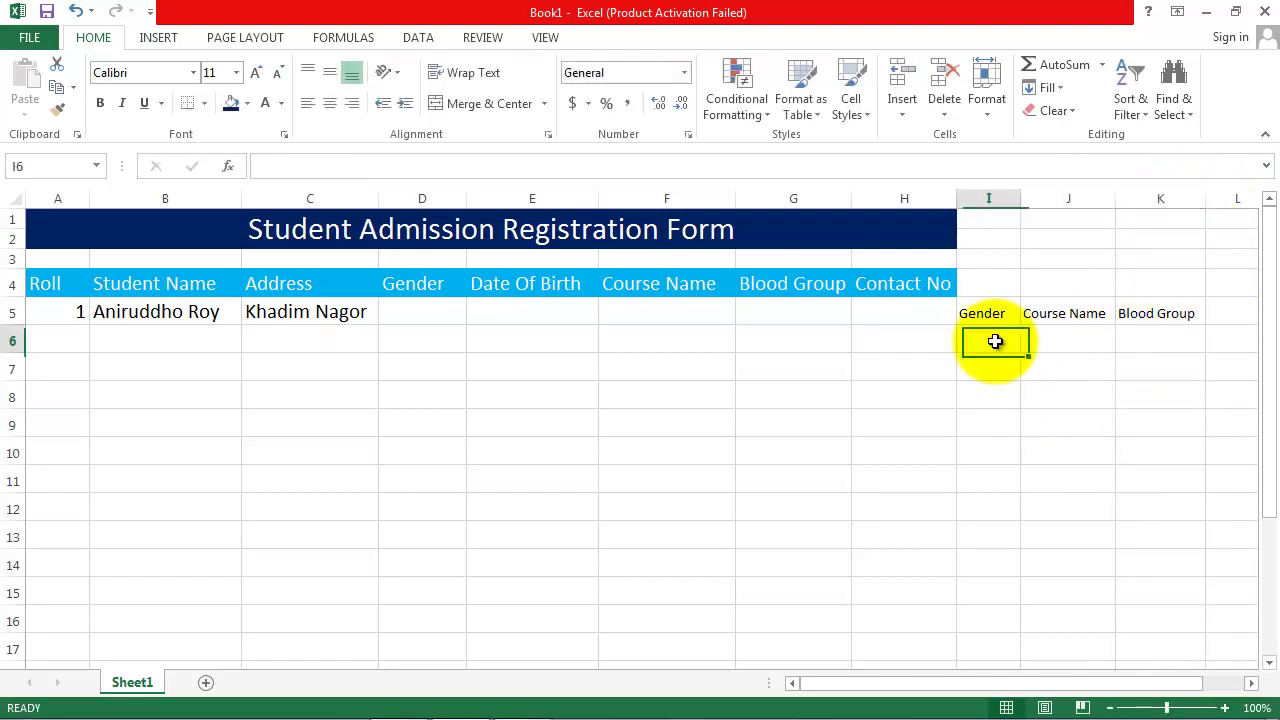
pyautogui.write('Male')
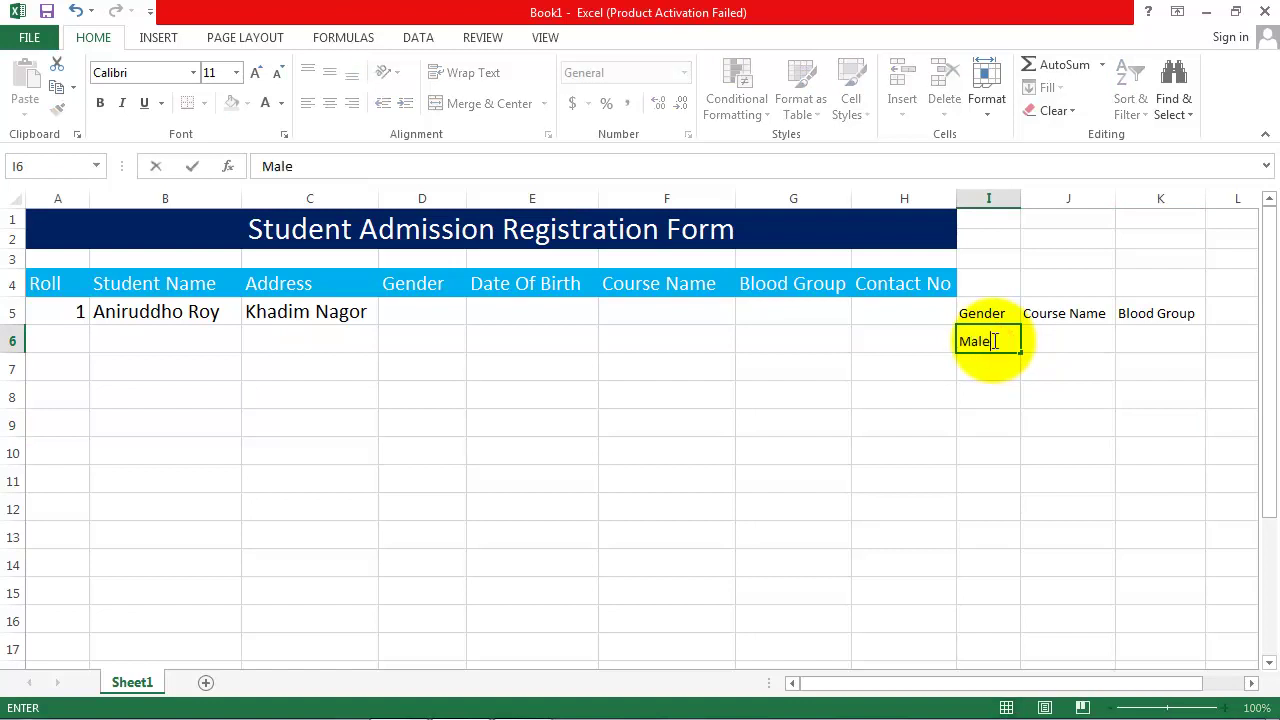
pyautogui.click(1063, 337)
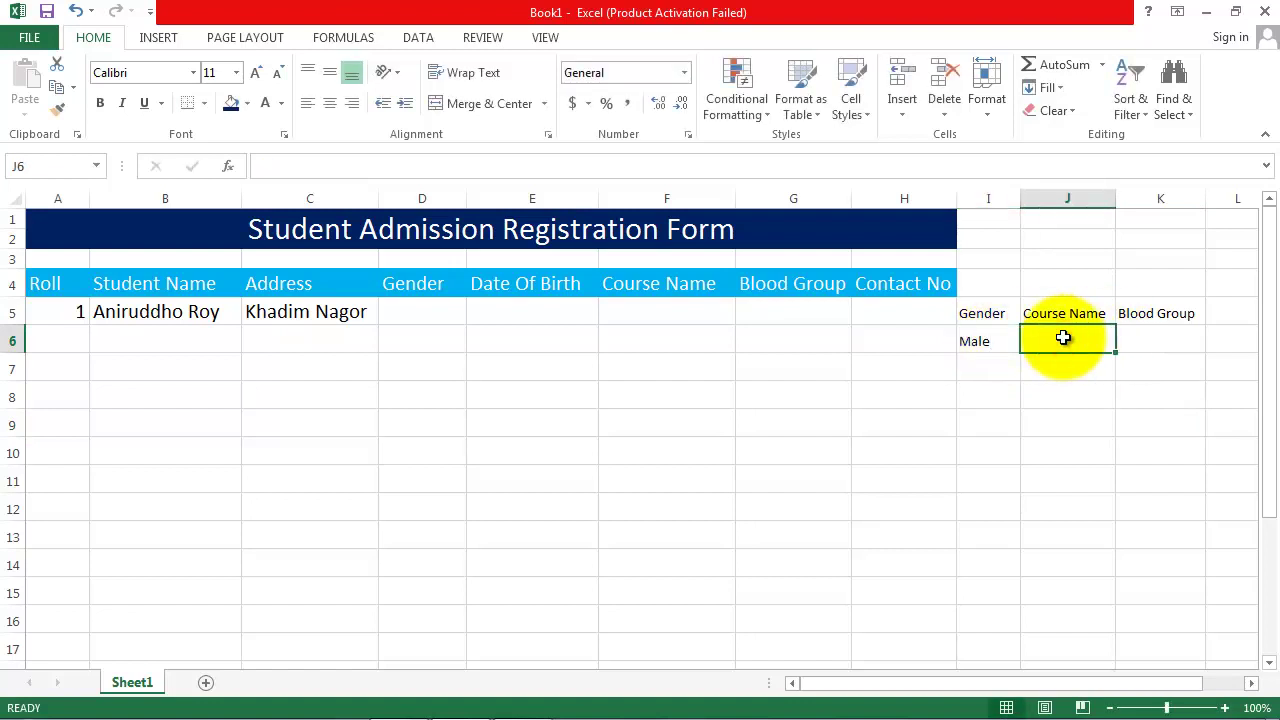
pyautogui.click(971, 339)
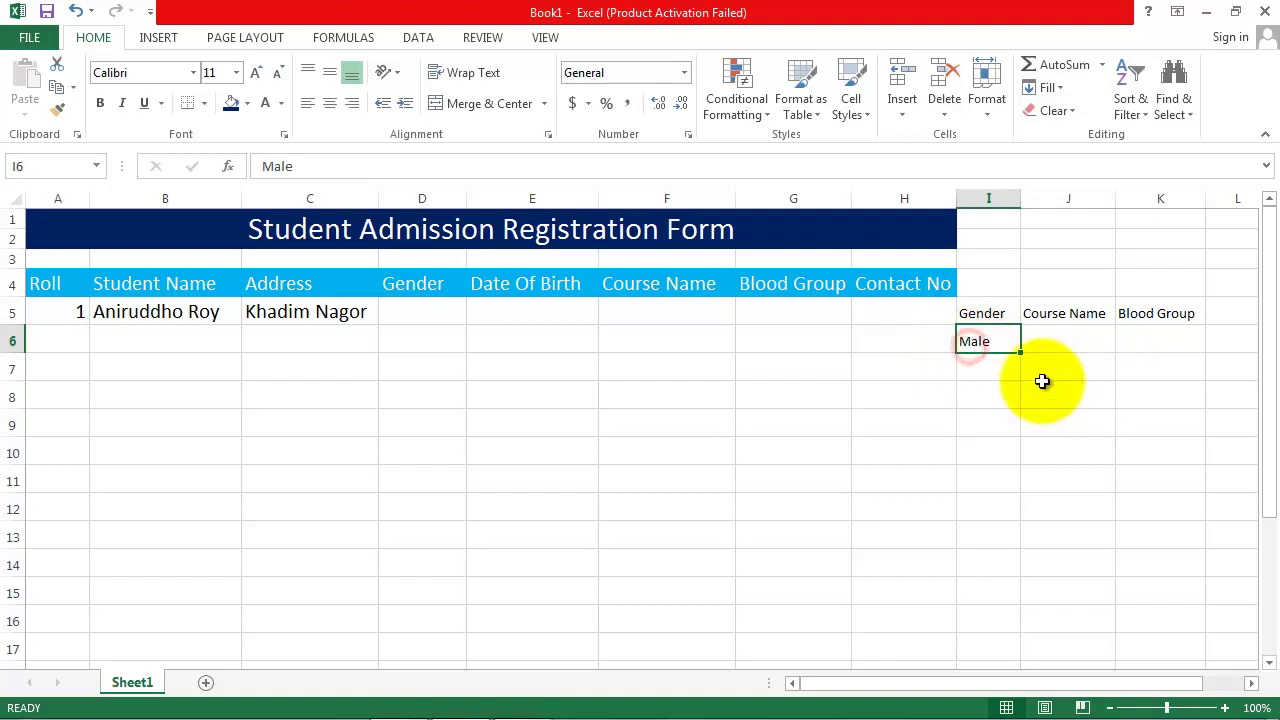
pyautogui.click(988, 369)
pyautogui.write('Female')
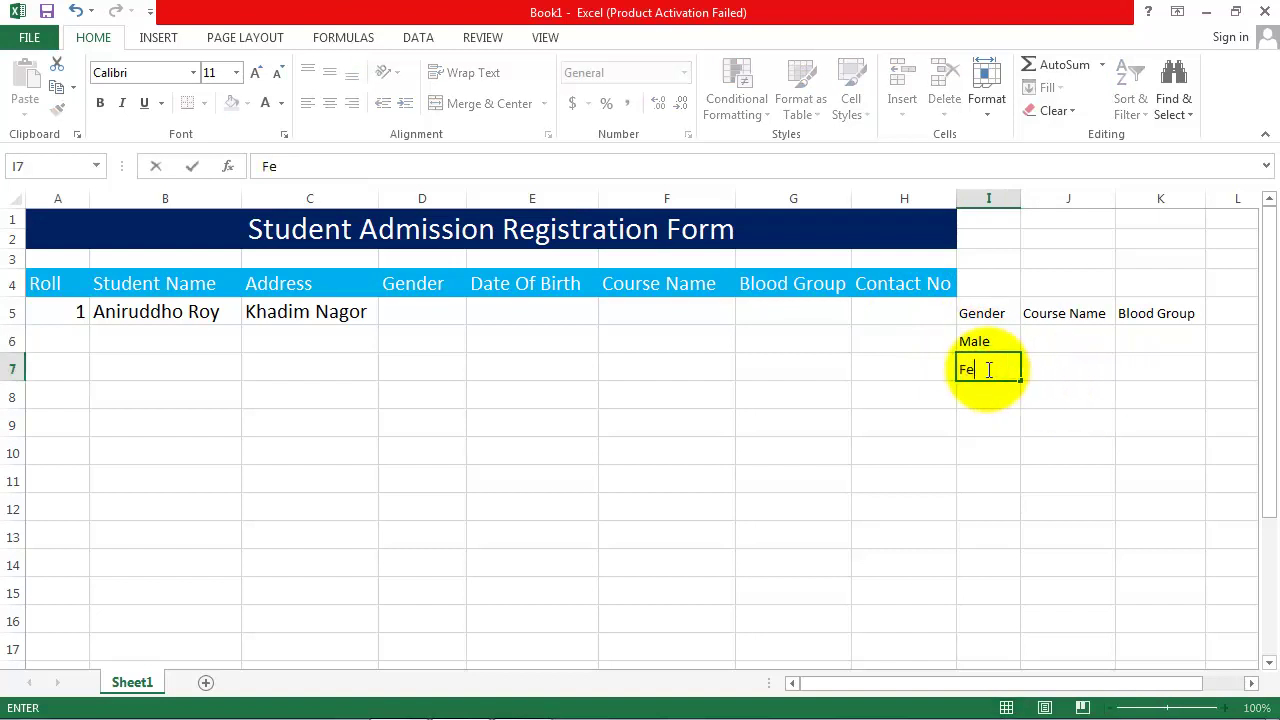
pyautogui.click(1055, 337)
# - Enter courses Office Certificate, Graphics Design, Web Design and Computer Hardware down column J
pyautogui.write('Office Certificate')
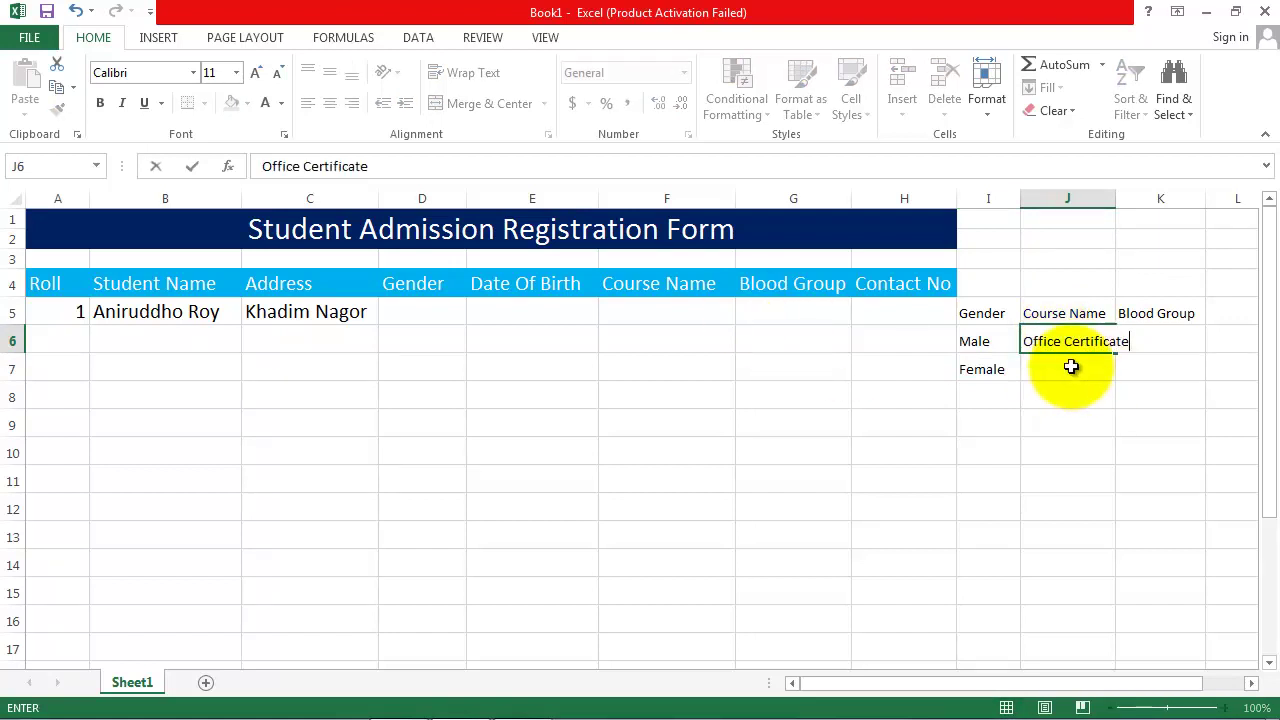
pyautogui.click(1069, 367)
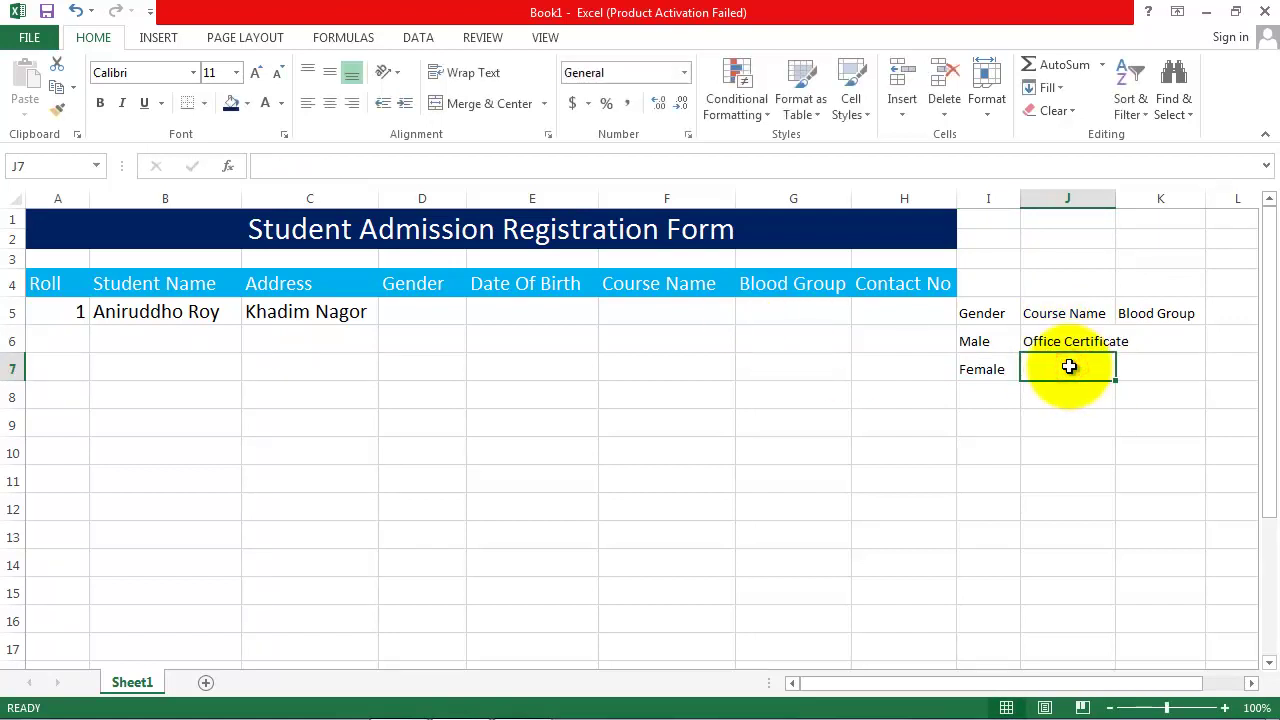
pyautogui.write('Graphics Design')
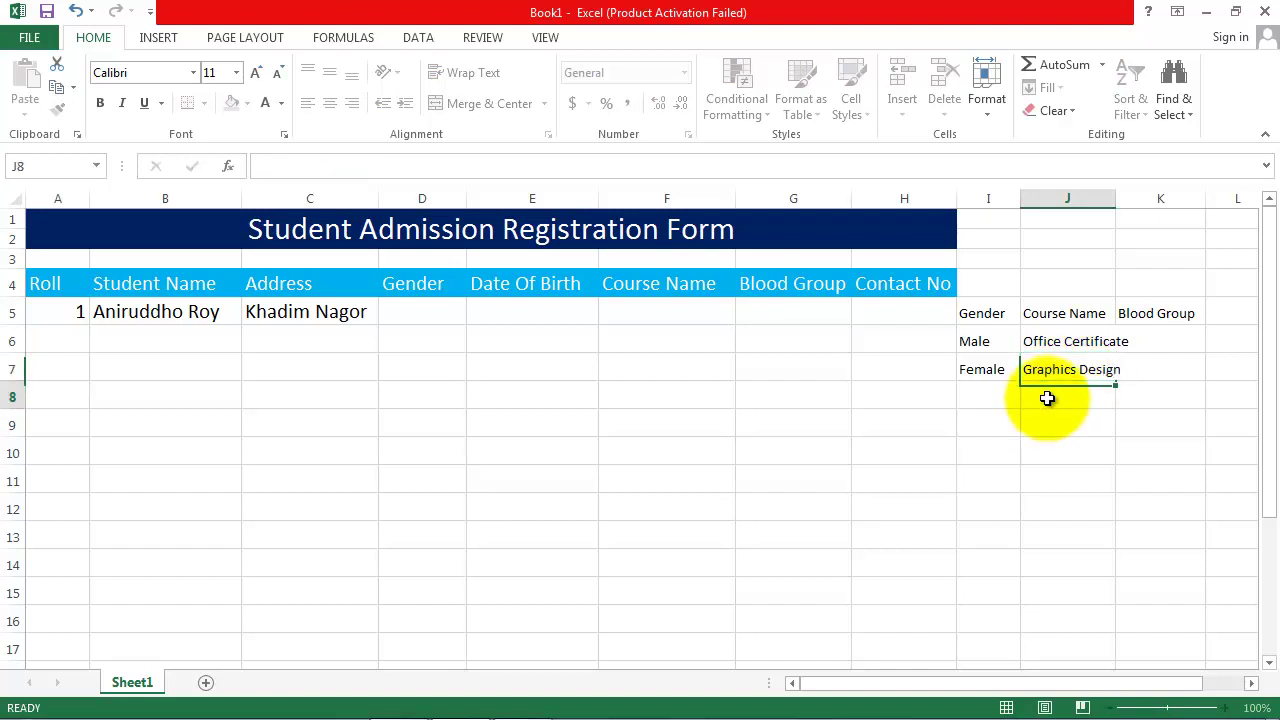
pyautogui.click(1046, 397)
pyautogui.write('Web Desi')
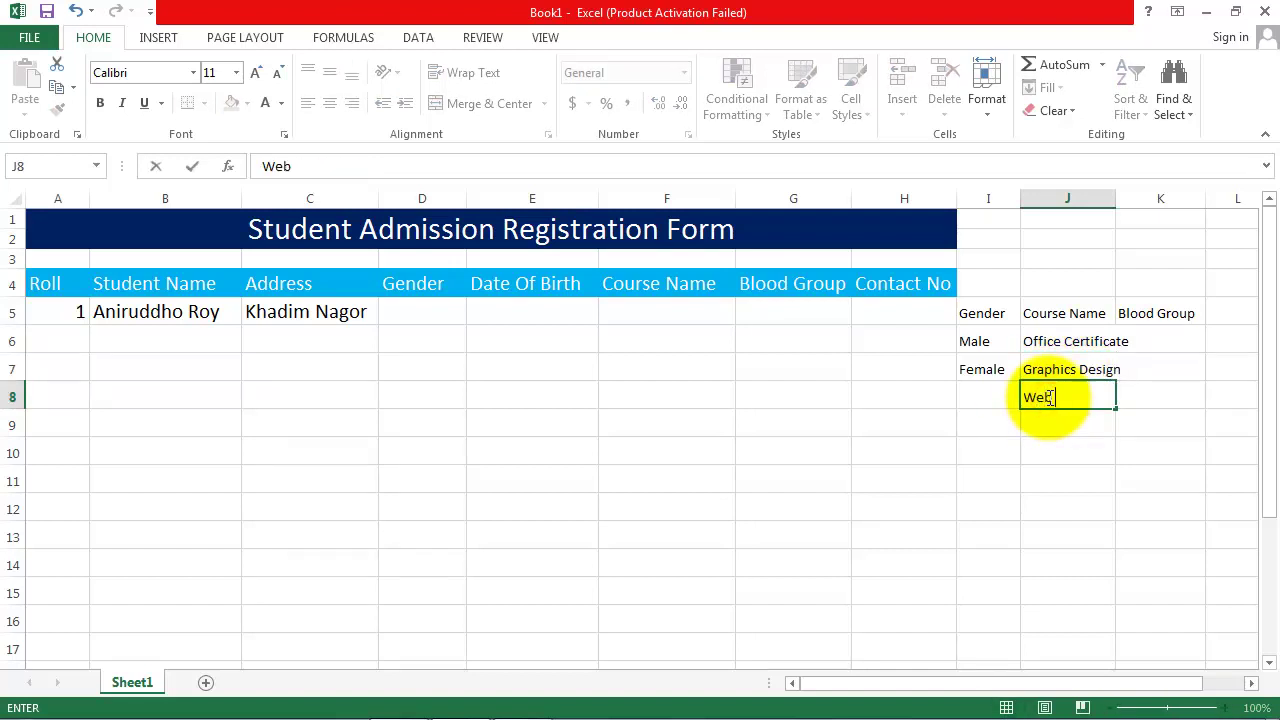
pyautogui.write('gn')
pyautogui.click(1049, 427)
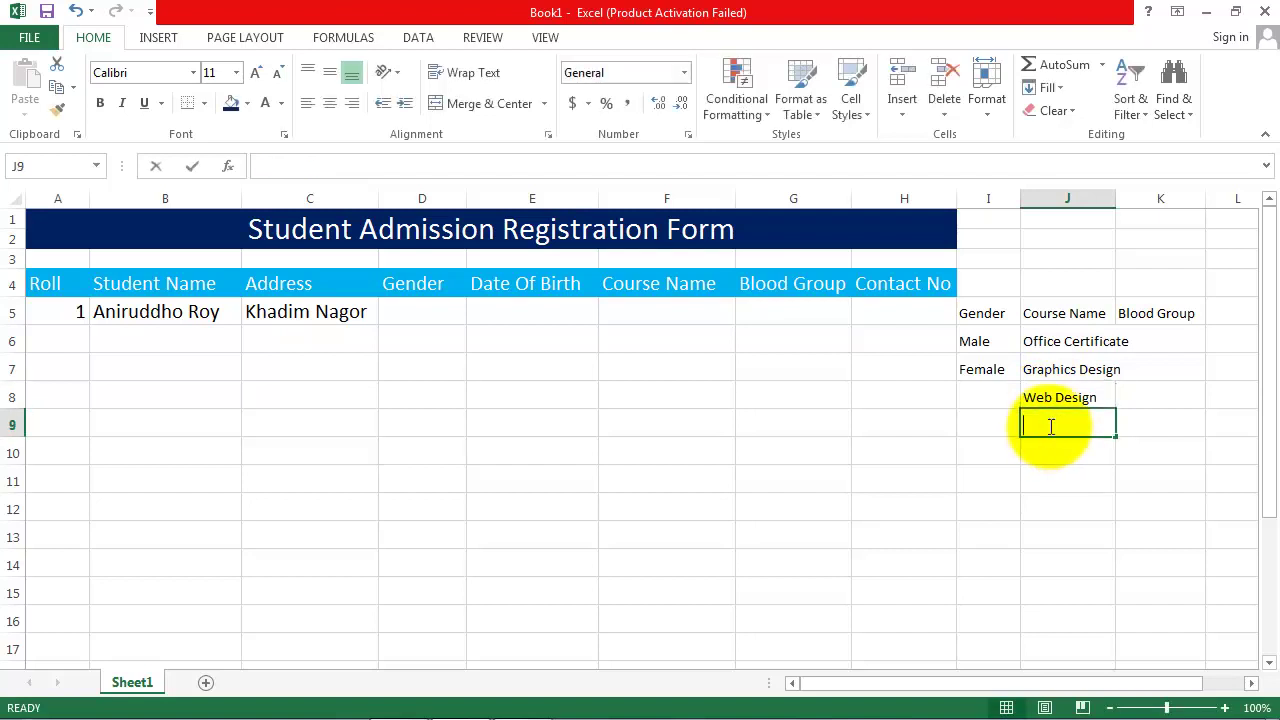
pyautogui.write('CHard')
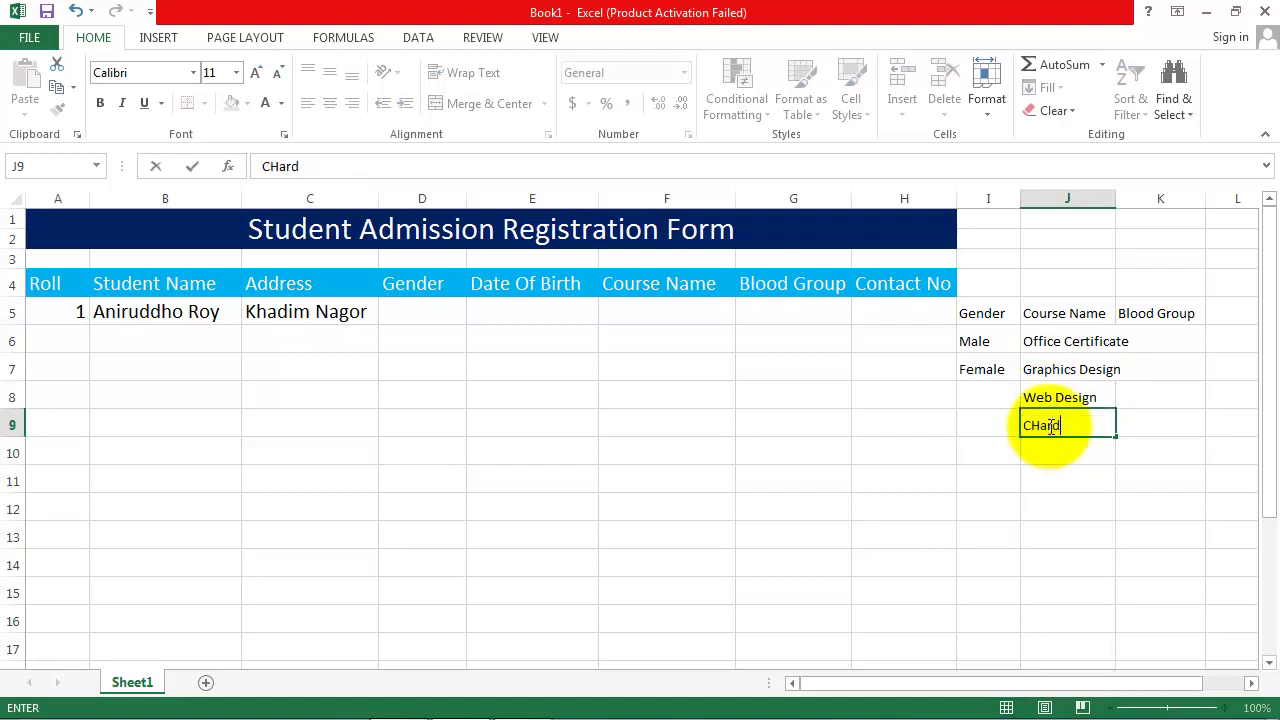
pyautogui.write('Computer')
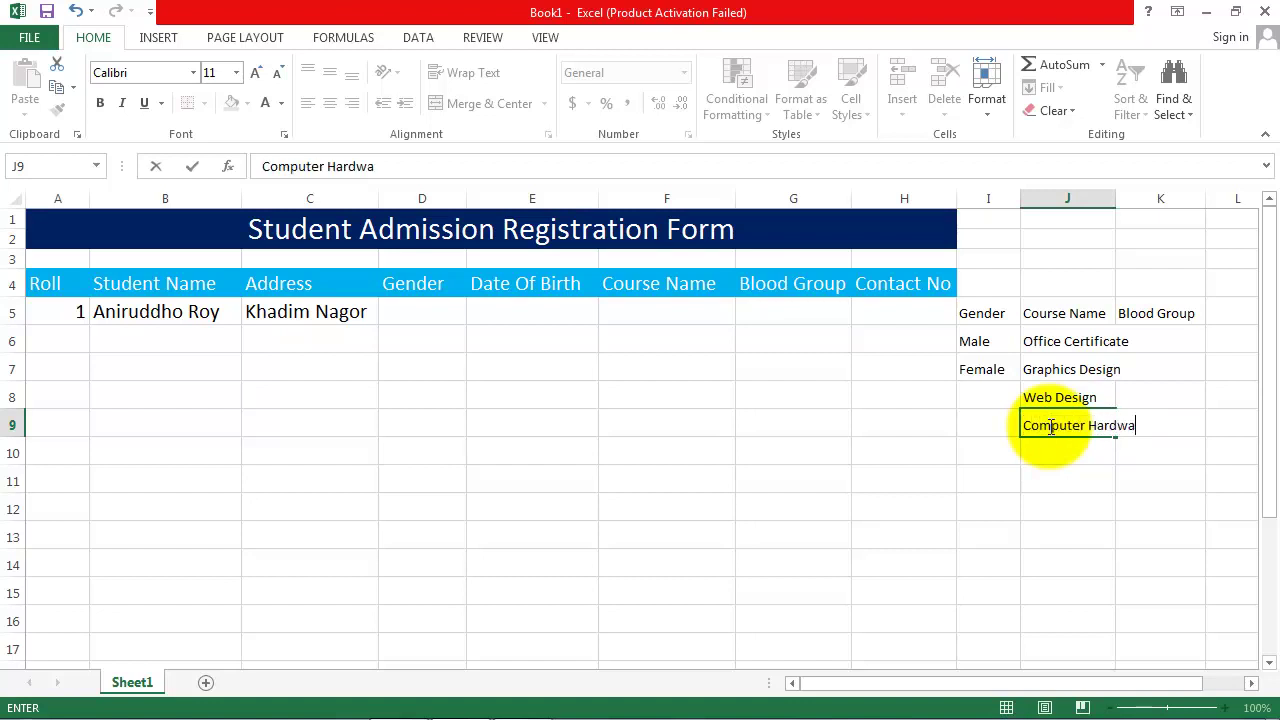
pyautogui.click(1077, 485)
# - Add ICT Course, Video Editing and Multimedia Diploma to the course list and widen column J
pyautogui.click(1040, 452)
pyautogui.write('ICT')
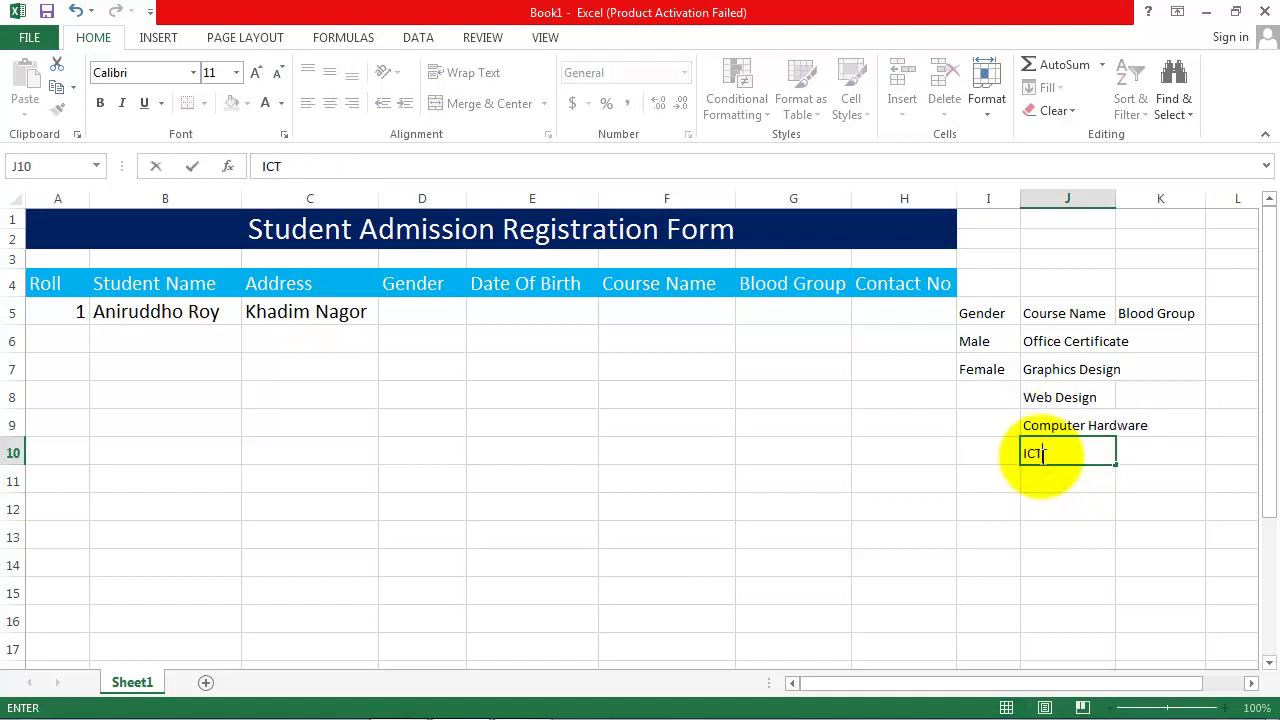
pyautogui.write('e')
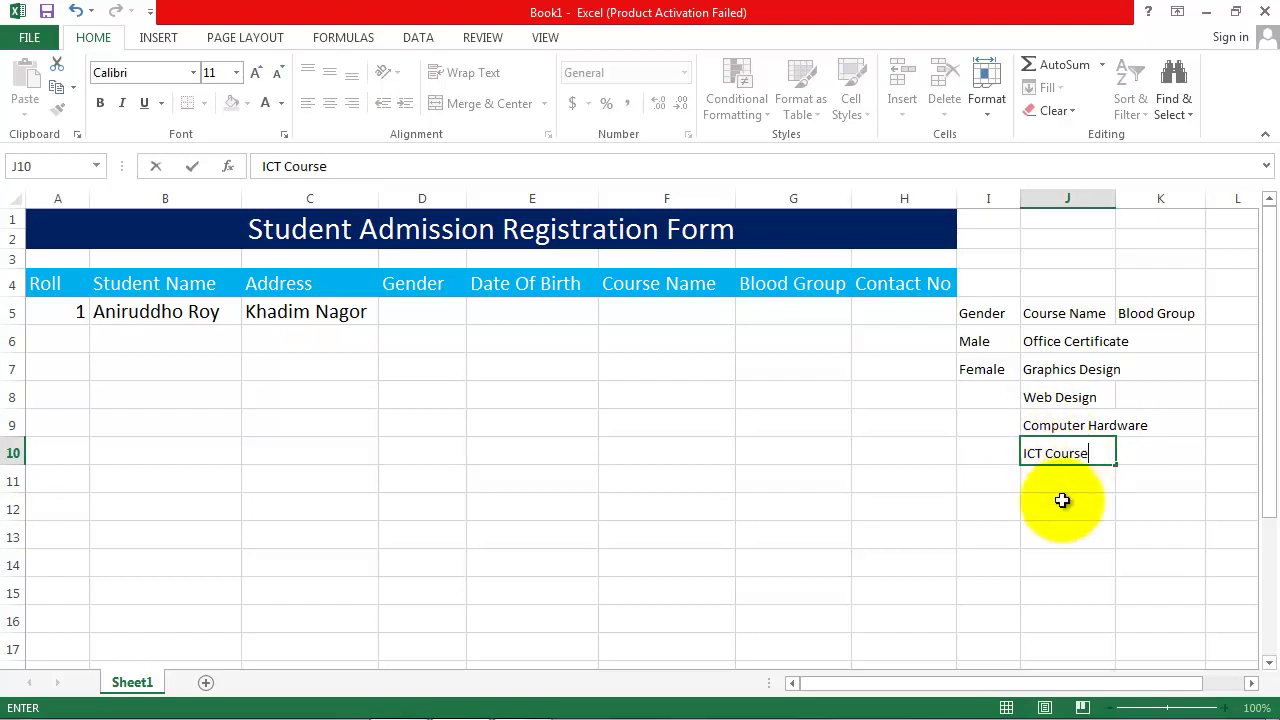
pyautogui.click(1046, 480)
pyautogui.write('Video E')
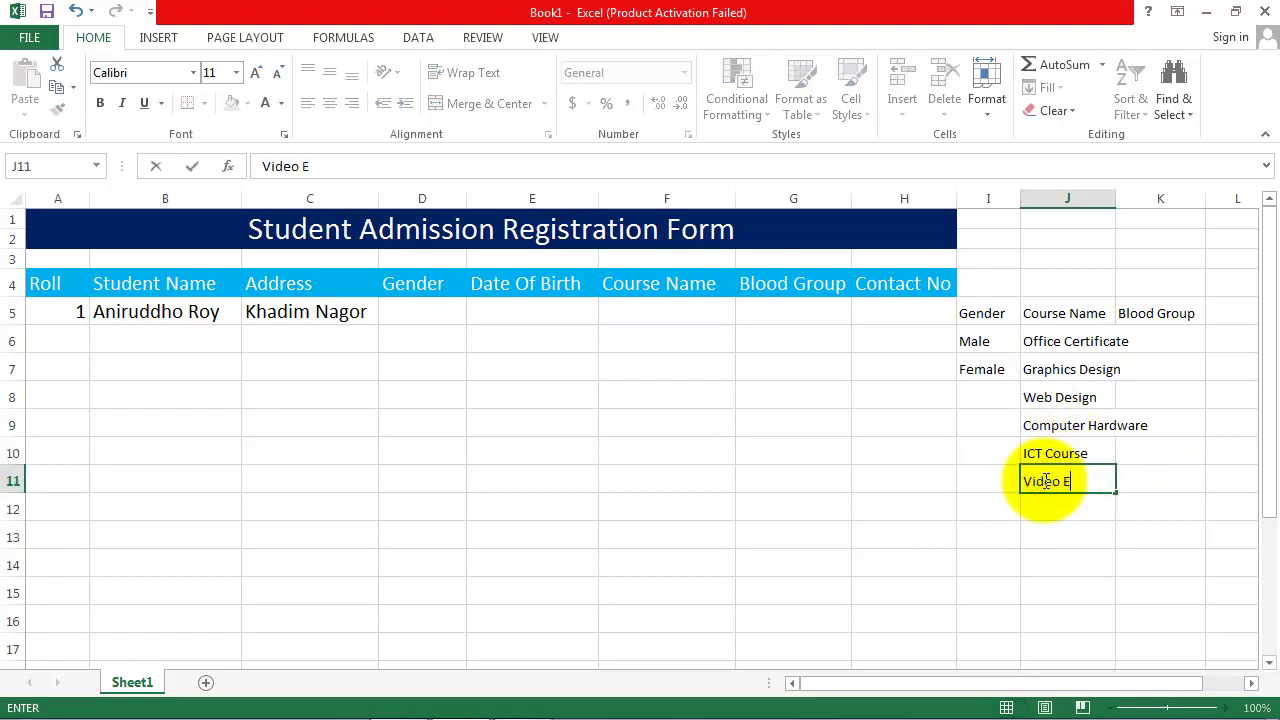
pyautogui.write('g')
pyautogui.click(1055, 511)
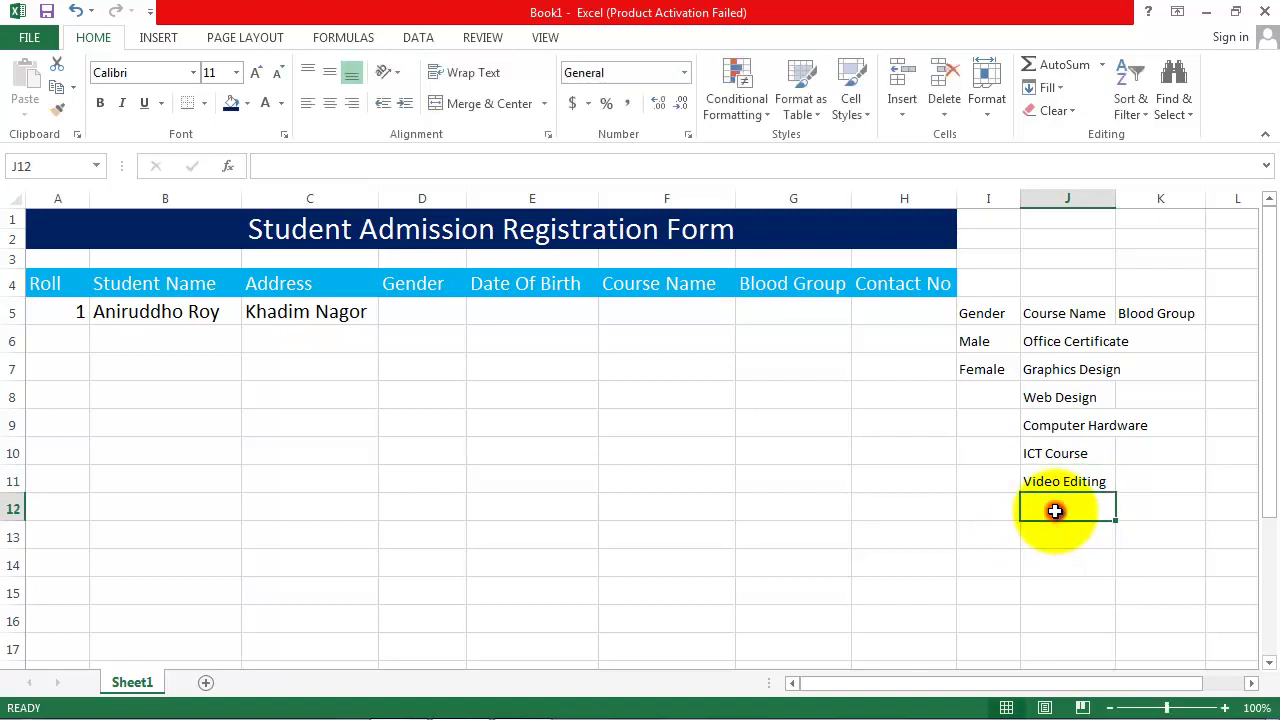
pyautogui.write('Diploma')
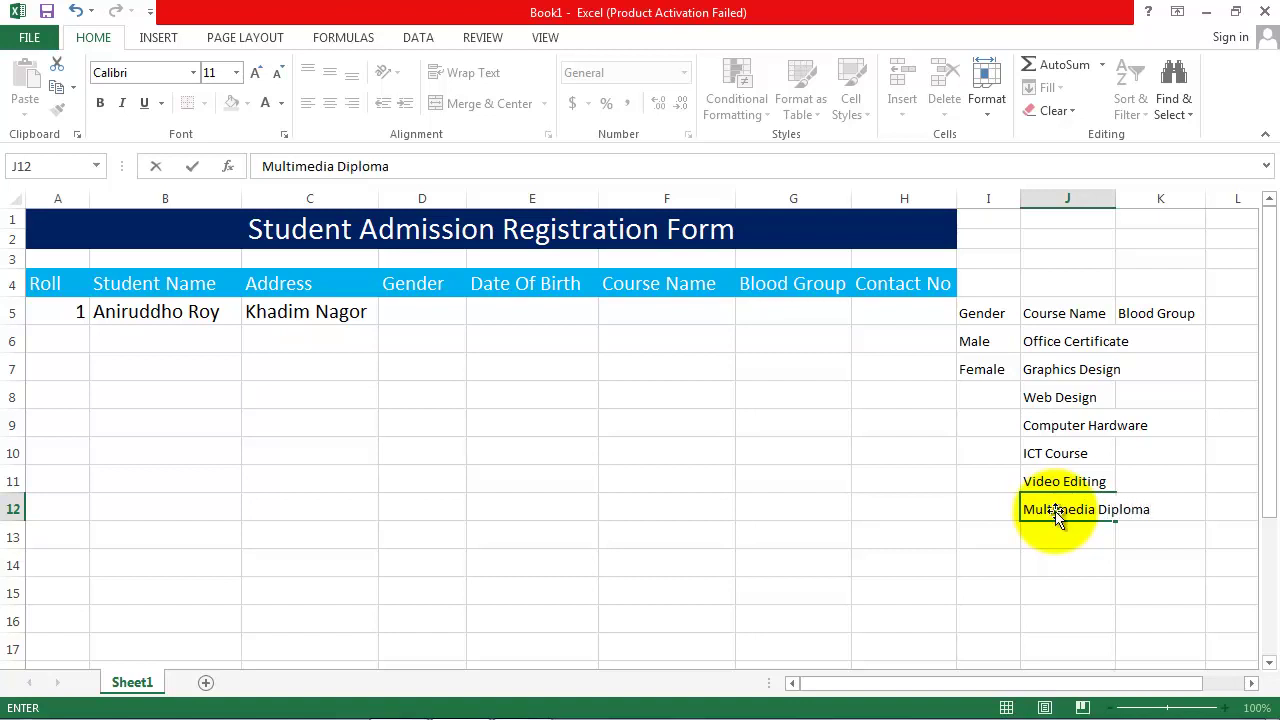
pyautogui.click(1088, 585)
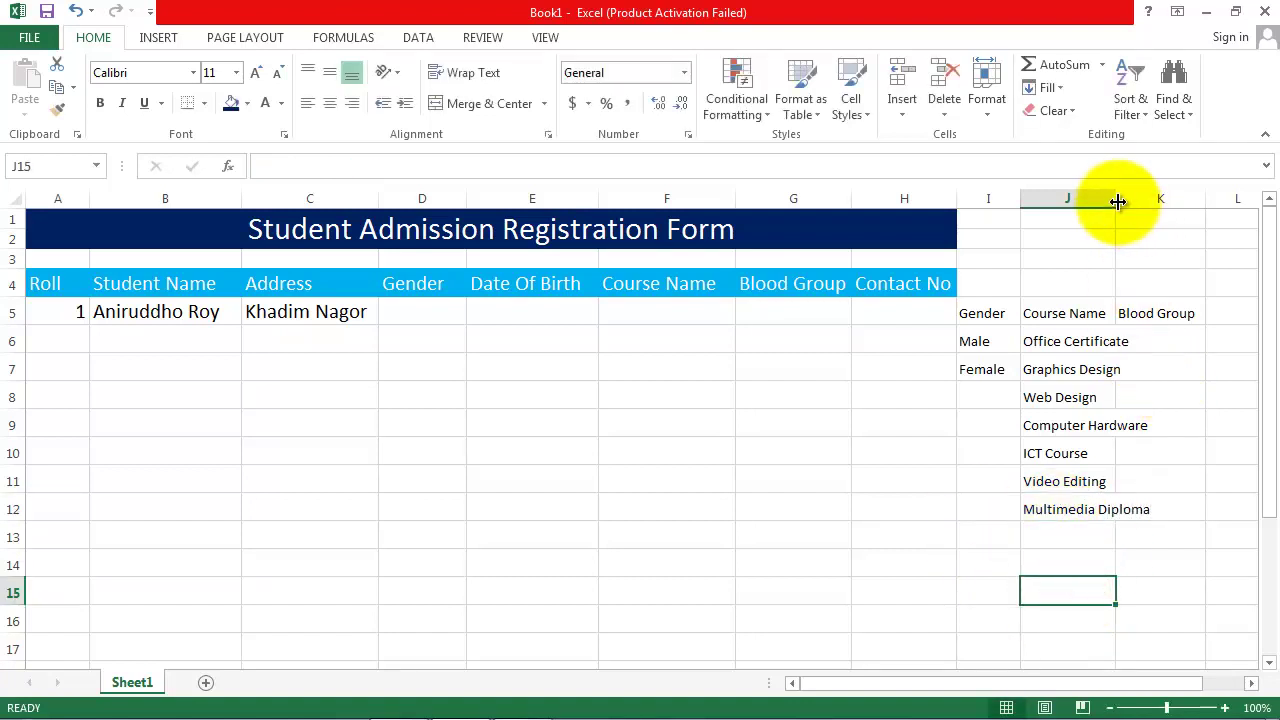
pyautogui.moveTo(1117, 201); pyautogui.dragTo(1160, 203)
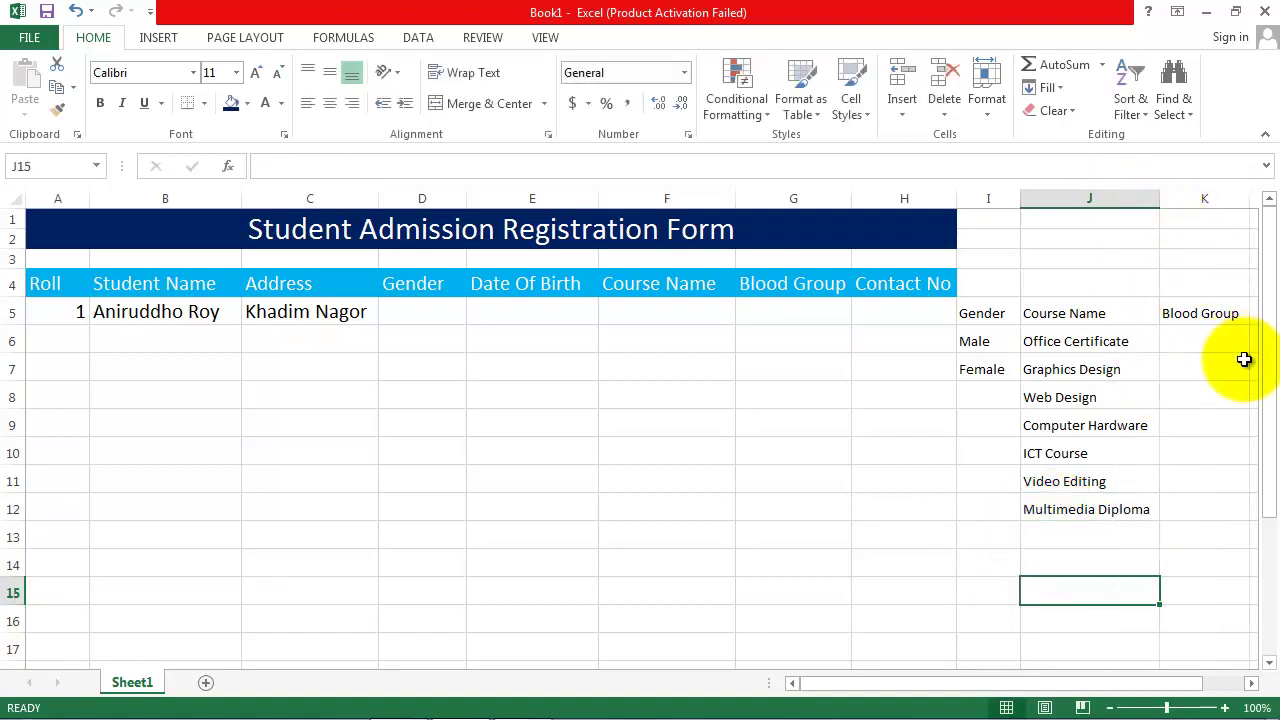
# - Enter blood groups A, A- and AB+ in K6:K8
pyautogui.click(1197, 343)
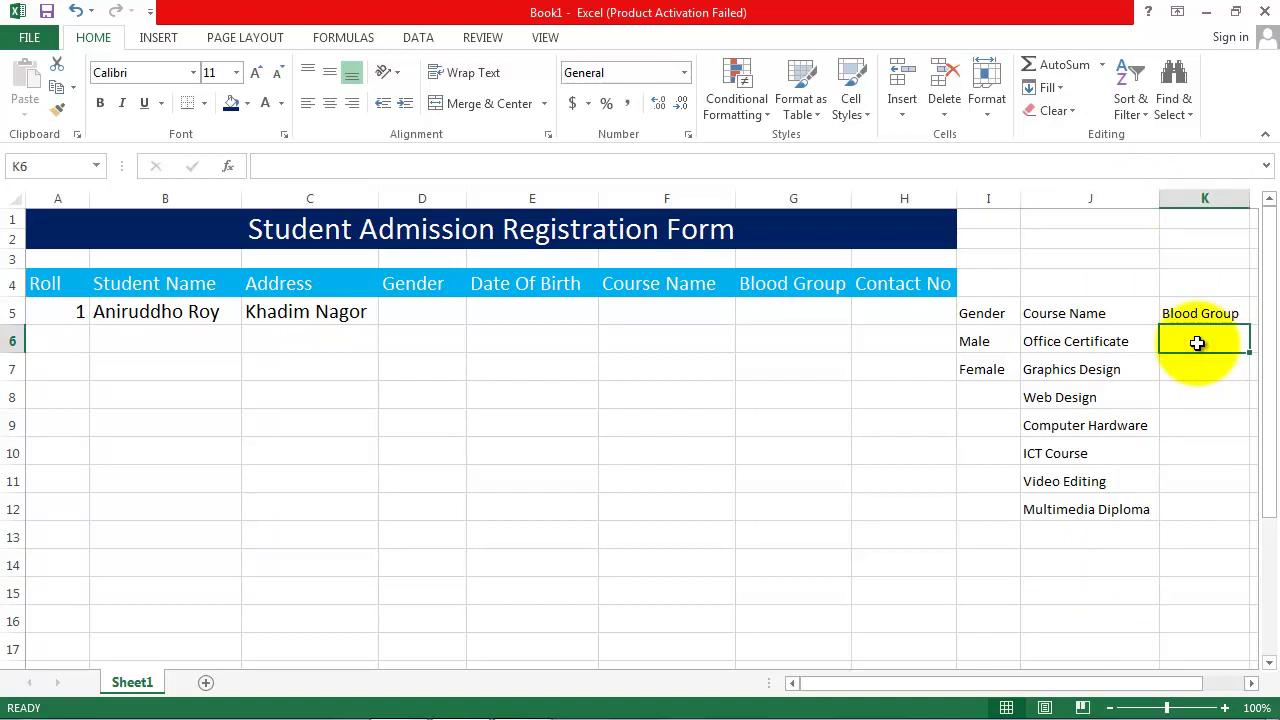
pyautogui.write('A')
pyautogui.click(1191, 369)
pyautogui.write('A-')
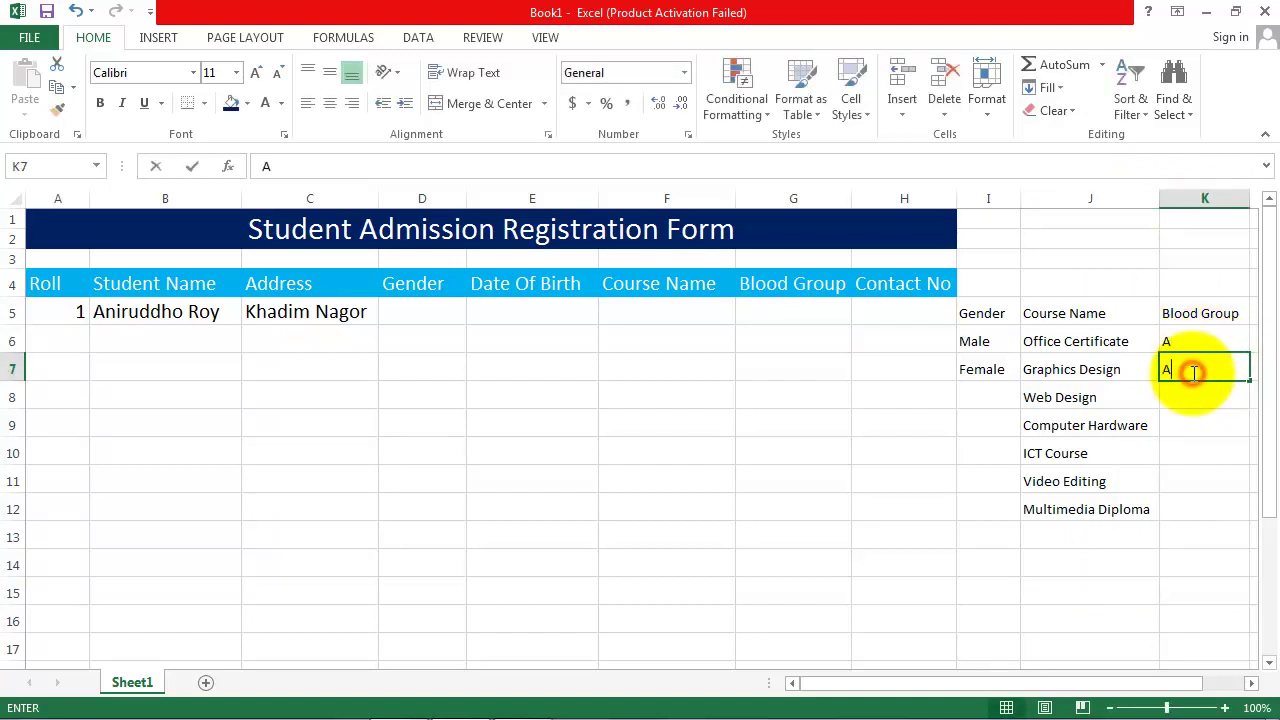
pyautogui.click(1181, 398)
pyautogui.write('AB+')
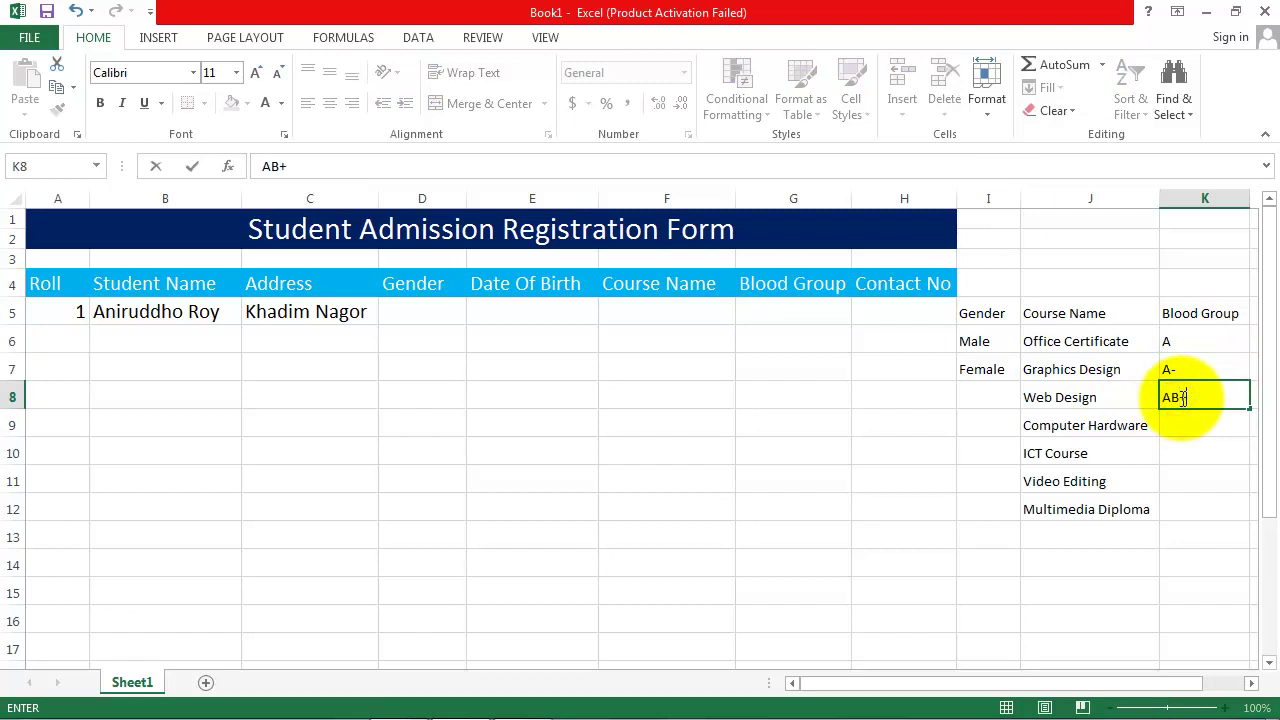
pyautogui.click(1198, 427)
# - Finish the blood group list with B, B+, O- and O+ in K9:K12
pyautogui.write('B')
pyautogui.press('BackSpace')
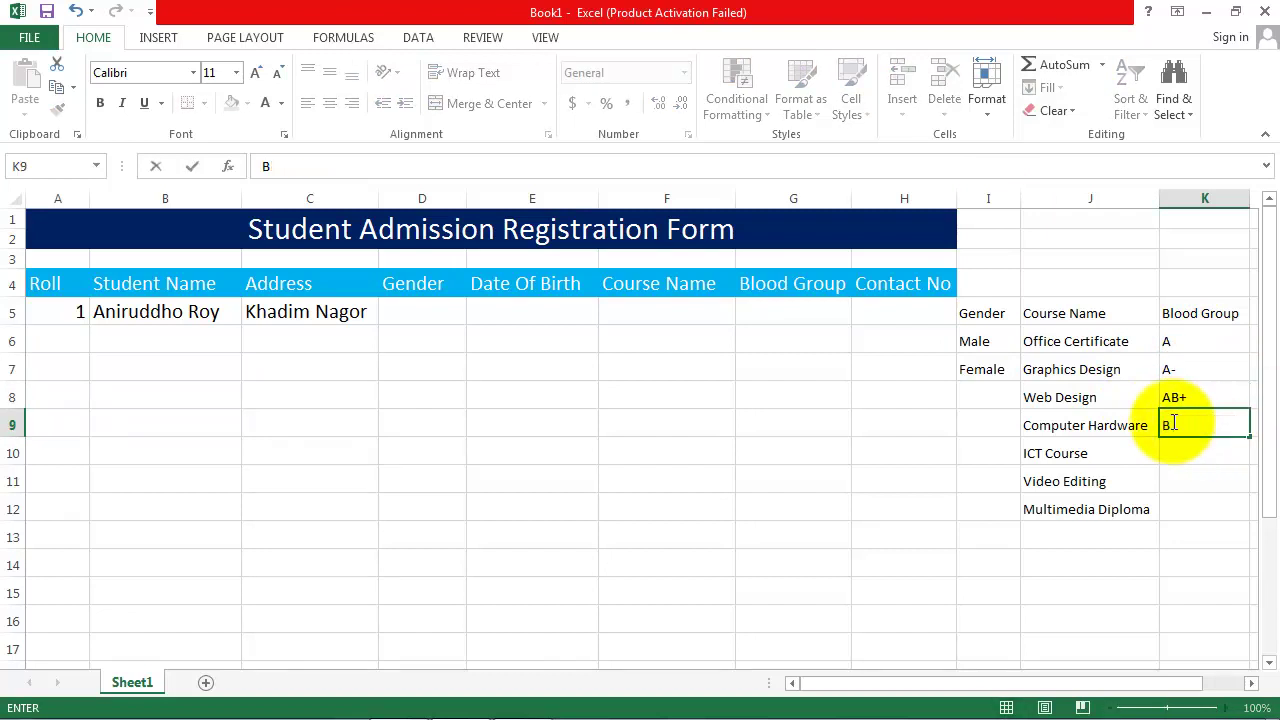
pyautogui.click(1183, 451)
pyautogui.write('B+')
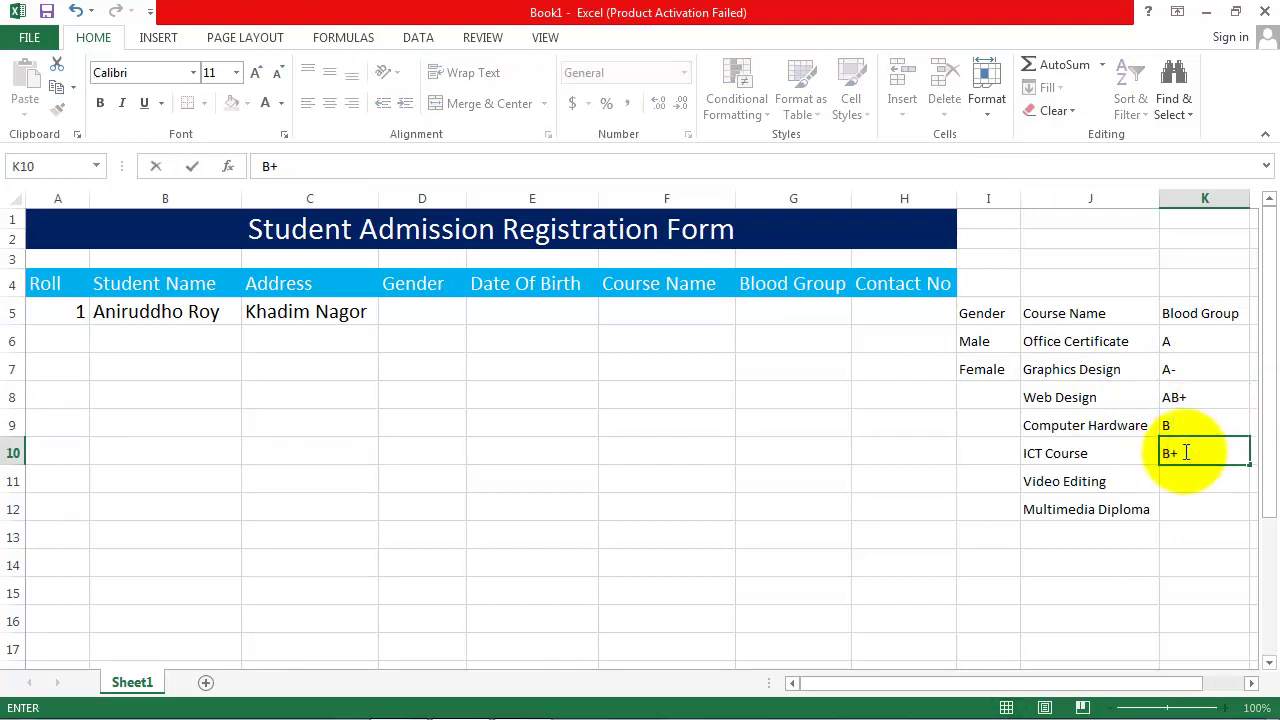
pyautogui.click(1184, 480)
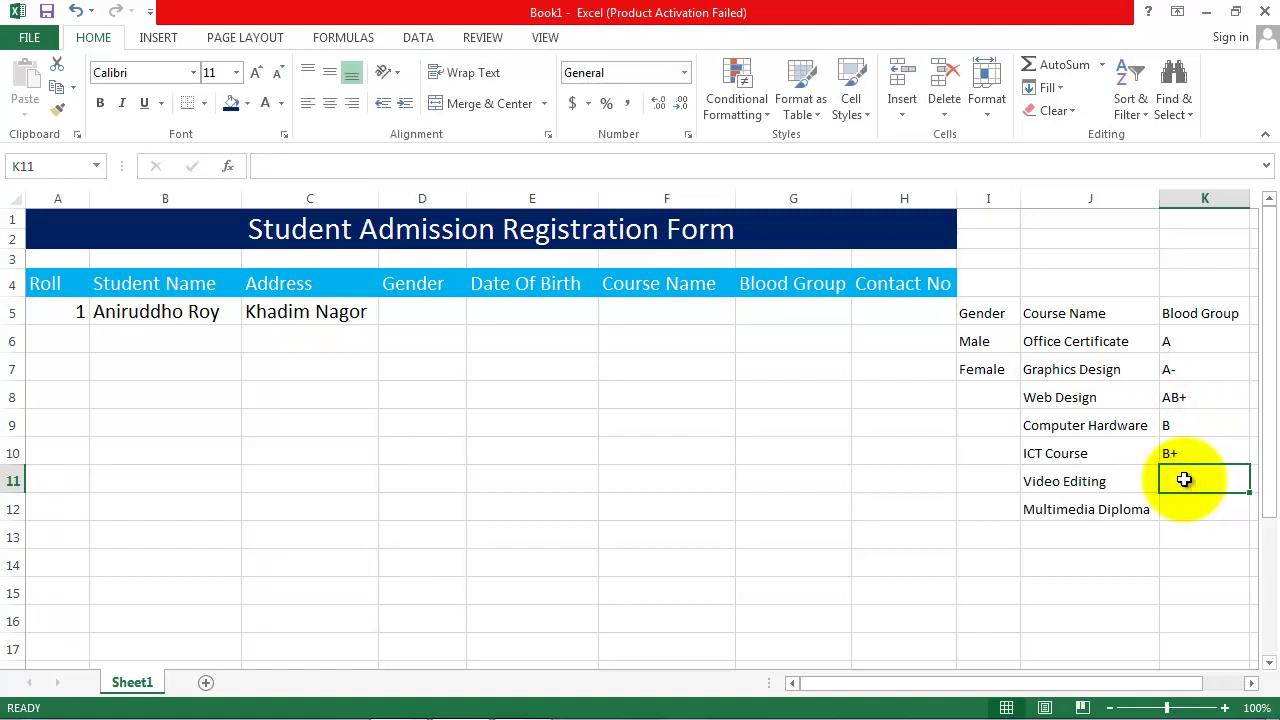
pyautogui.write('O-')
pyautogui.click(1183, 509)
pyautogui.write('O-')
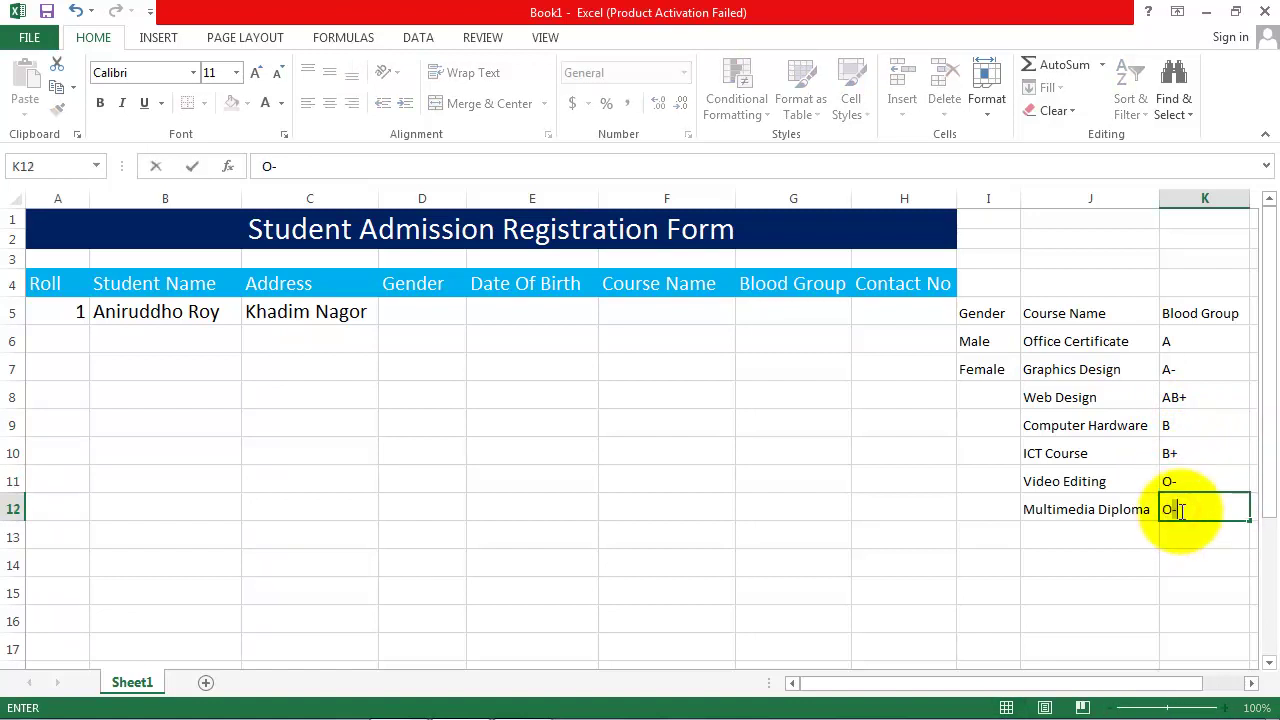
pyautogui.press('BackSpace')
pyautogui.write('+')
pyautogui.click(793, 618)
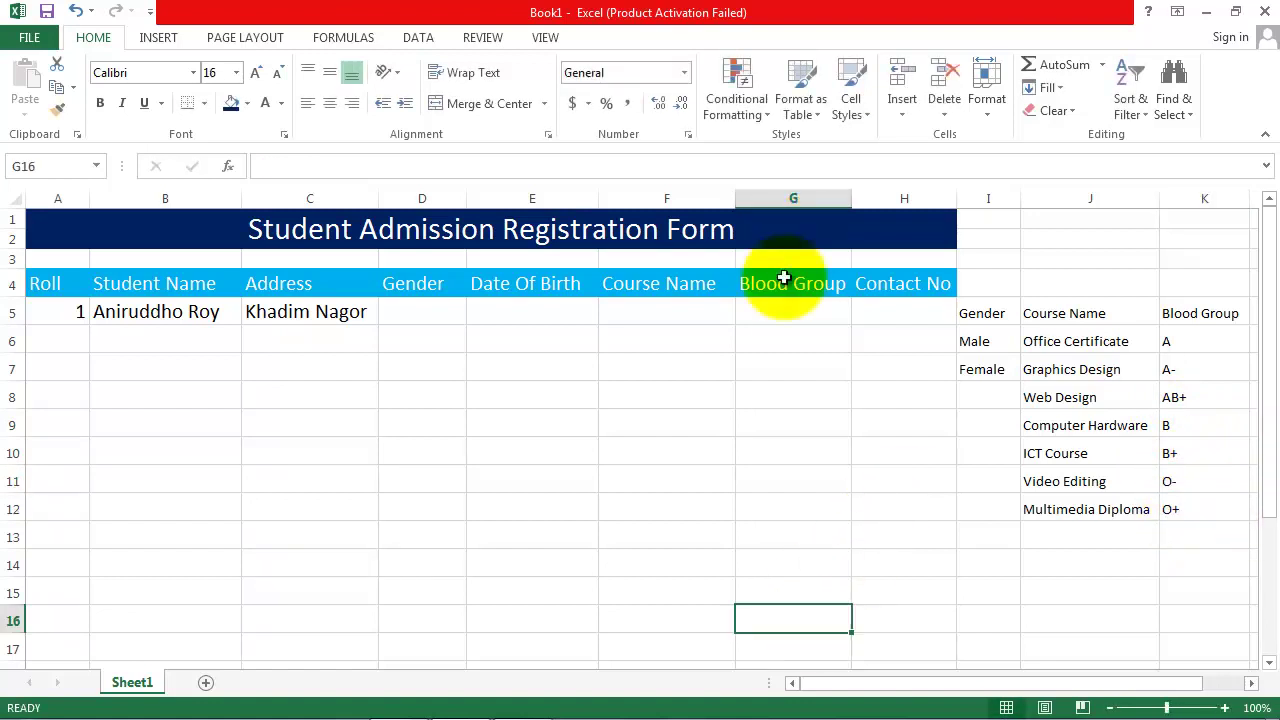
# - Apply List data validation to D5 with source $I$6:$I$7, then check the Male/Female dropdown
pyautogui.click(435, 312)
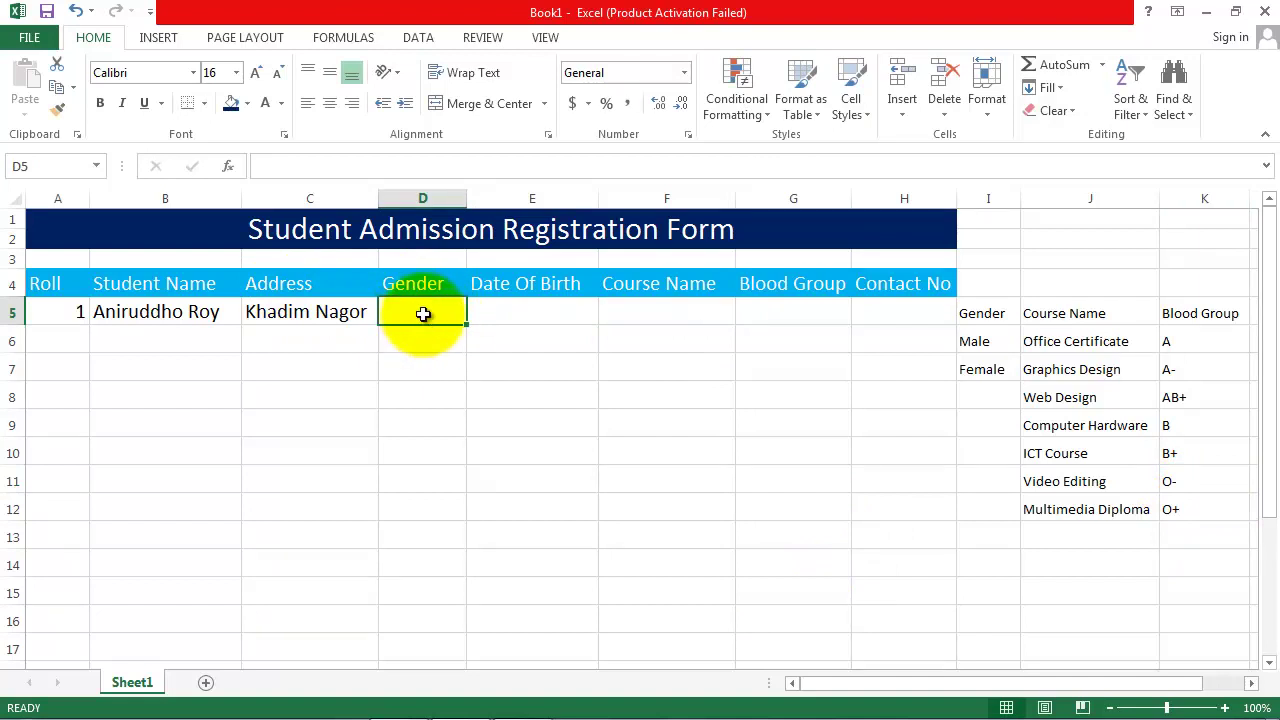
pyautogui.click(416, 39)
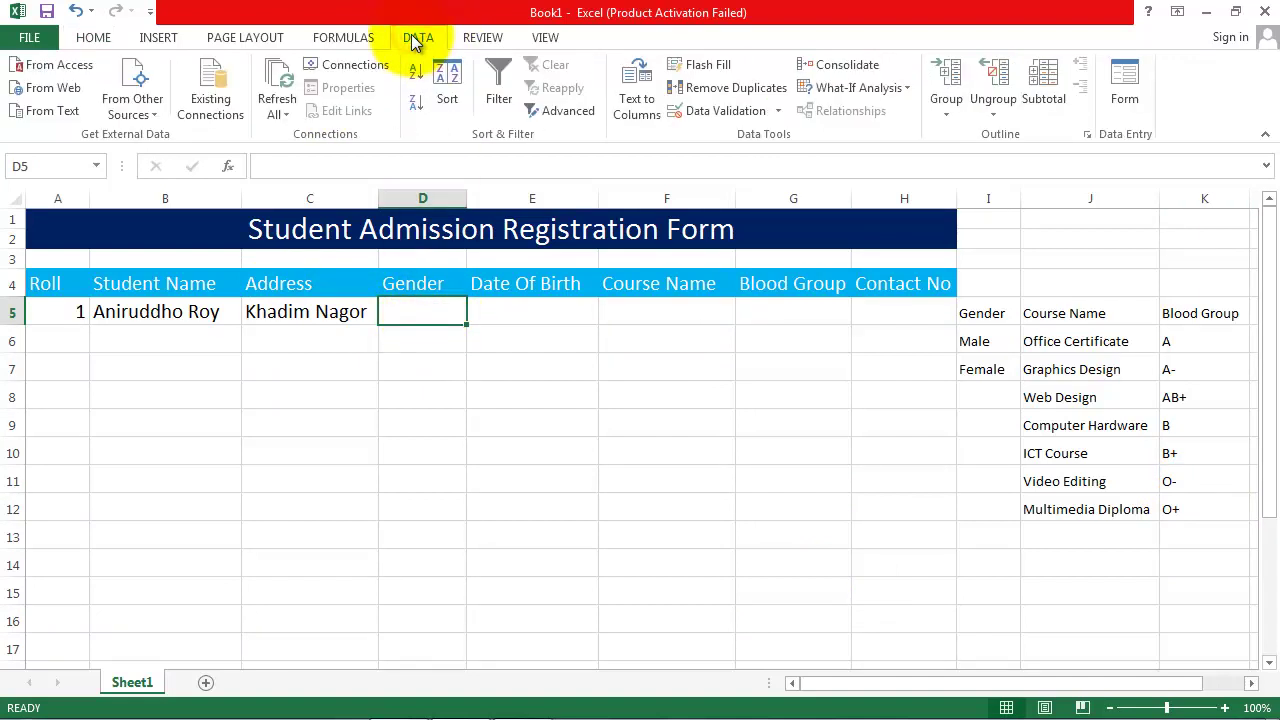
pyautogui.click(704, 113)
pyautogui.moveTo(298, 259)
pyautogui.mouseDown()
pyautogui.moveTo(632, 267)
pyautogui.moveTo(760, 309)
pyautogui.mouseUp()
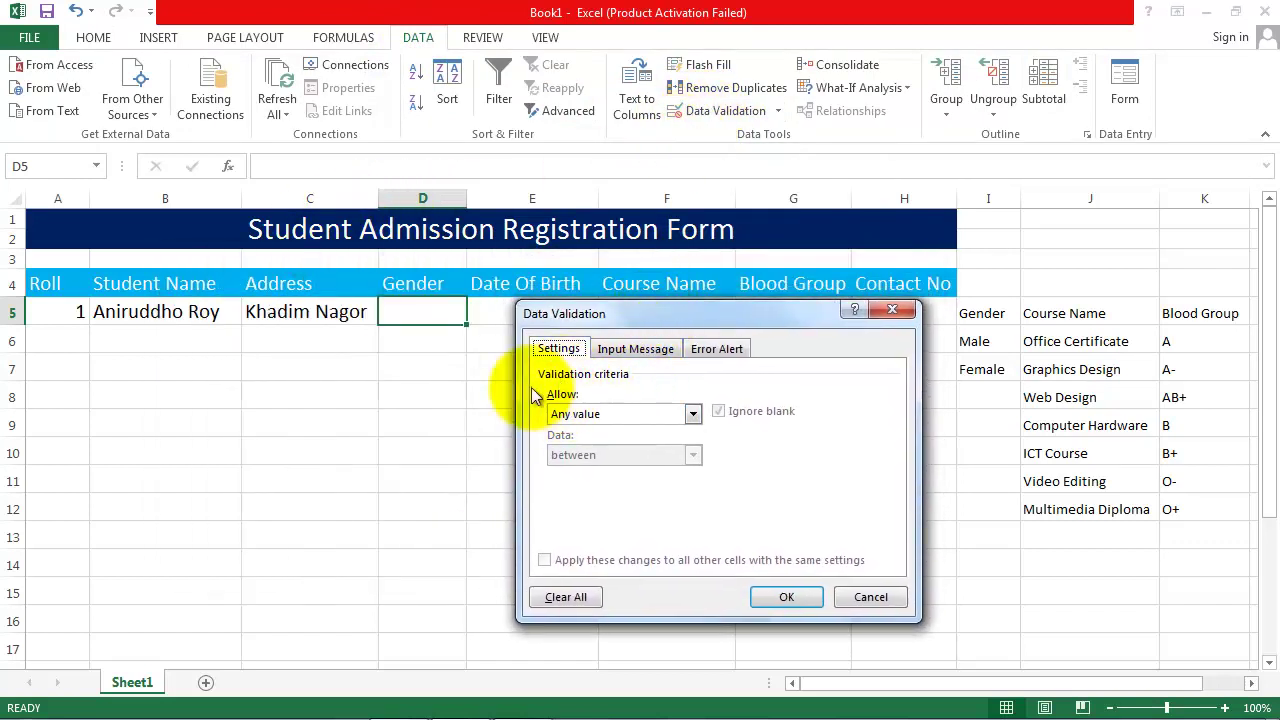
pyautogui.click(690, 413)
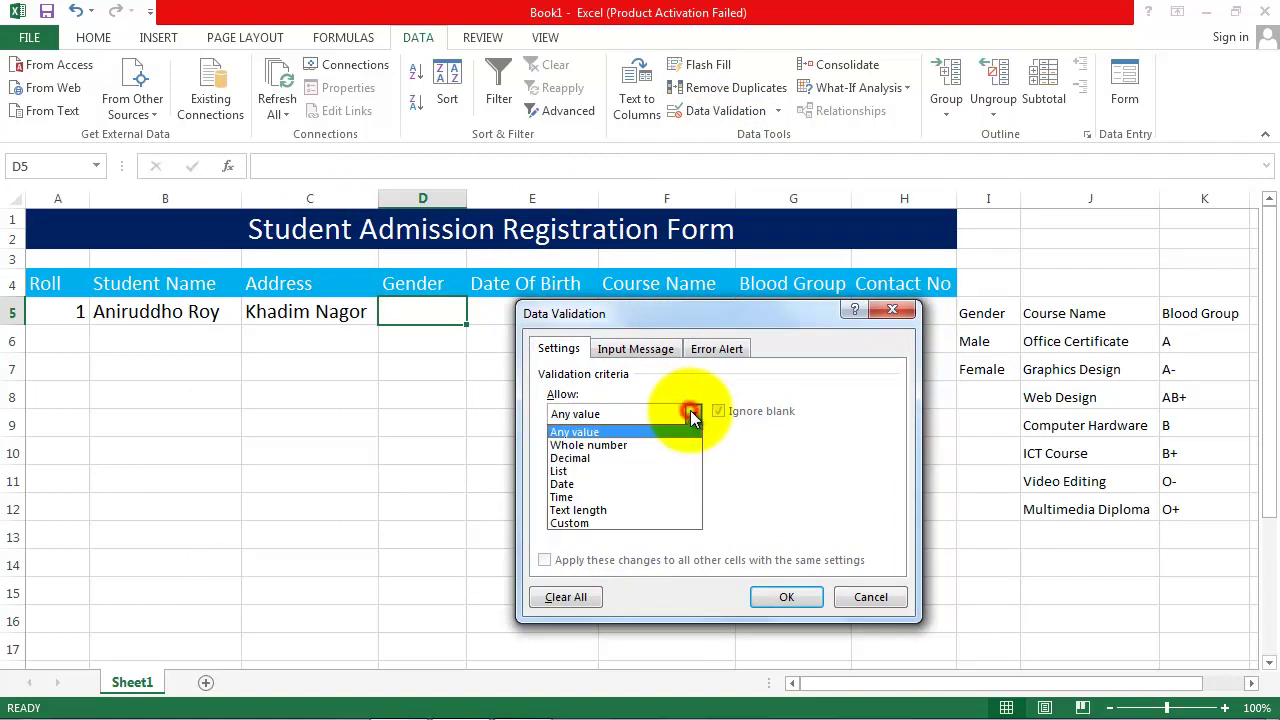
pyautogui.click(570, 472)
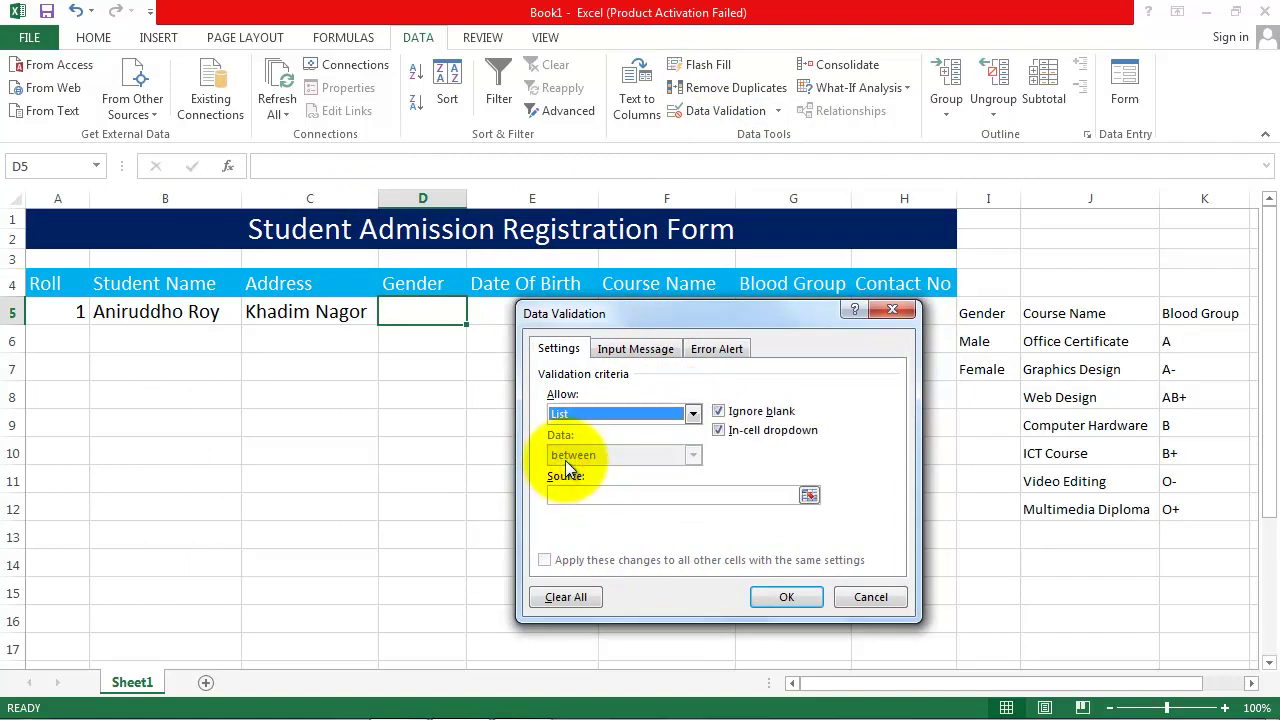
pyautogui.click(809, 495)
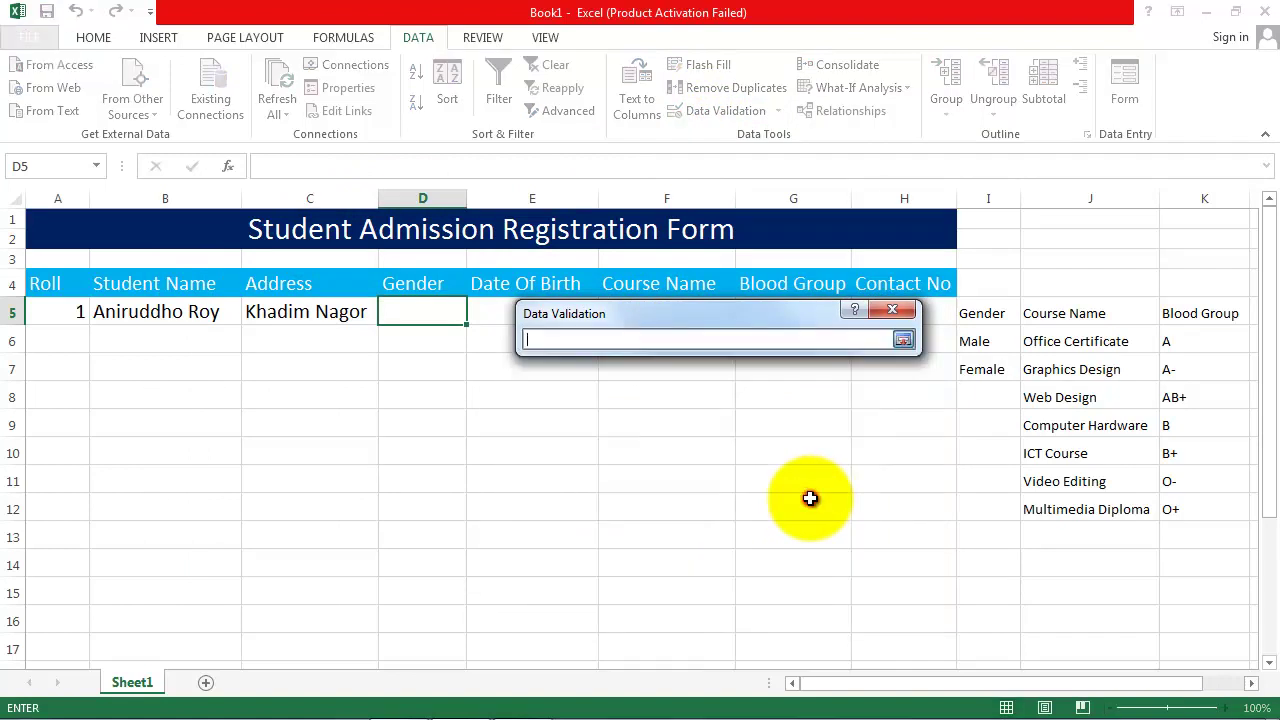
pyautogui.moveTo(972, 340); pyautogui.dragTo(984, 372)
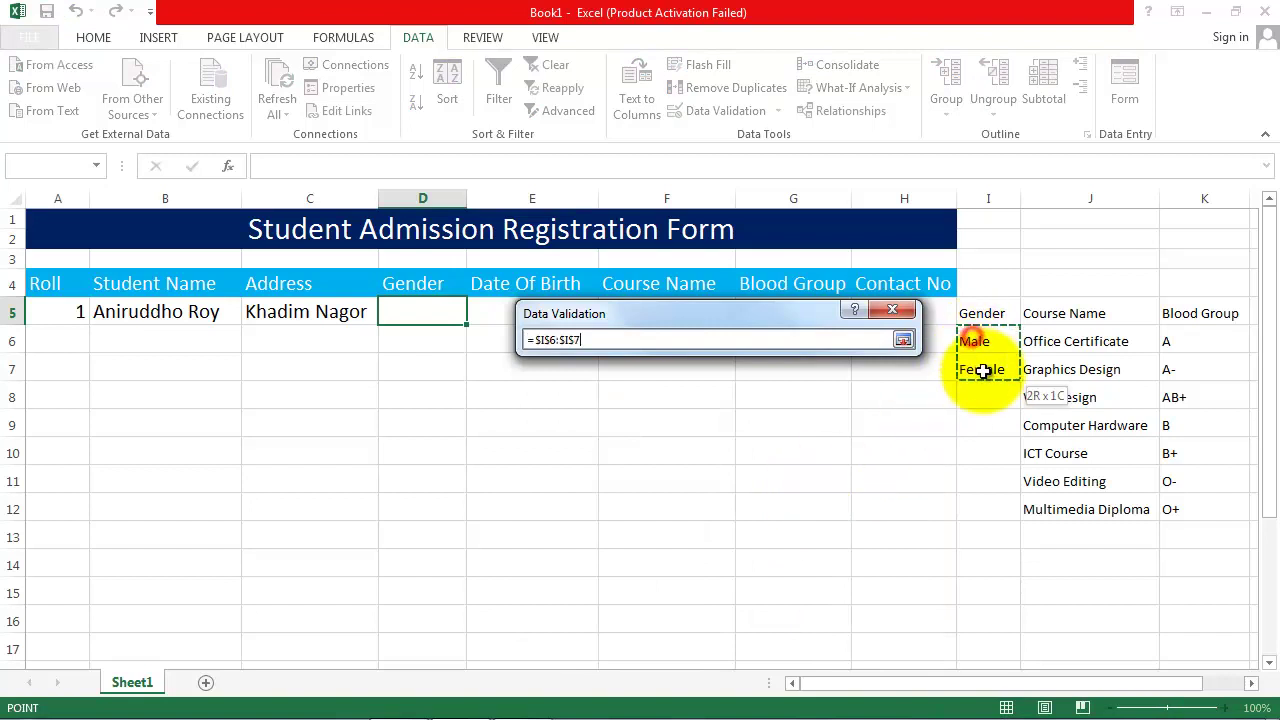
pyautogui.click(893, 308)
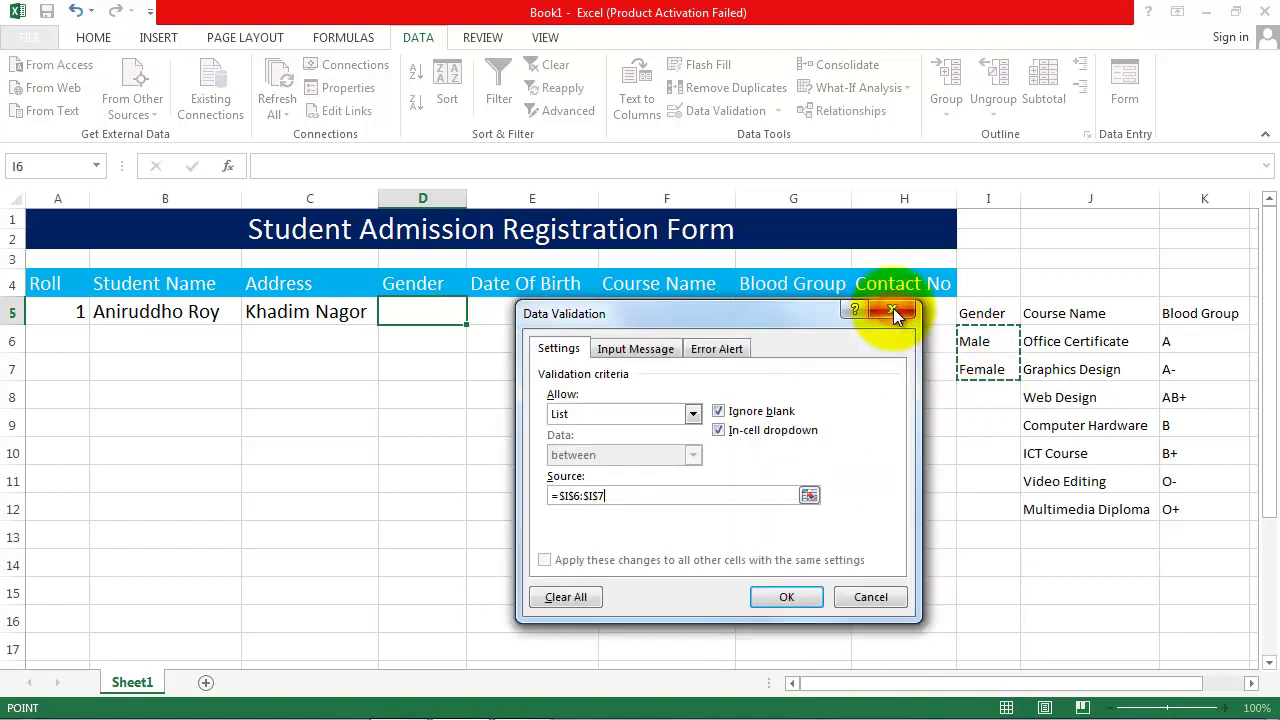
pyautogui.click(787, 597)
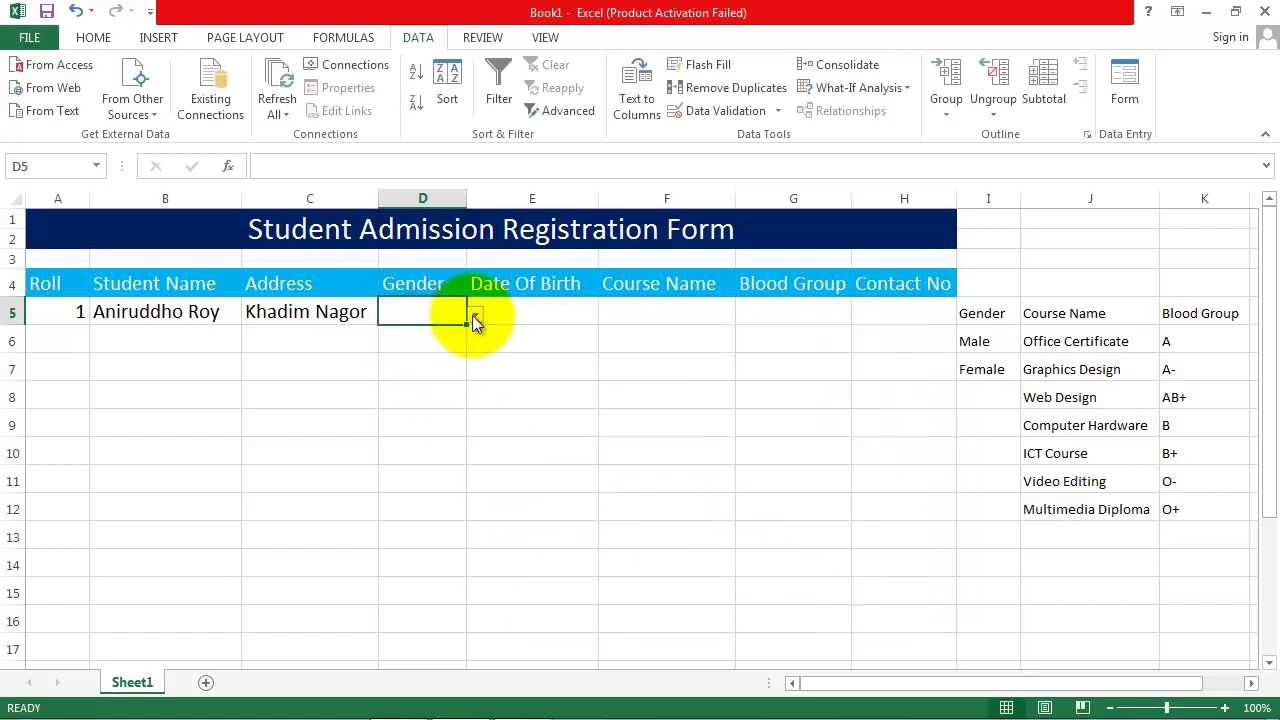
pyautogui.click(474, 314)
pyautogui.click(428, 312)
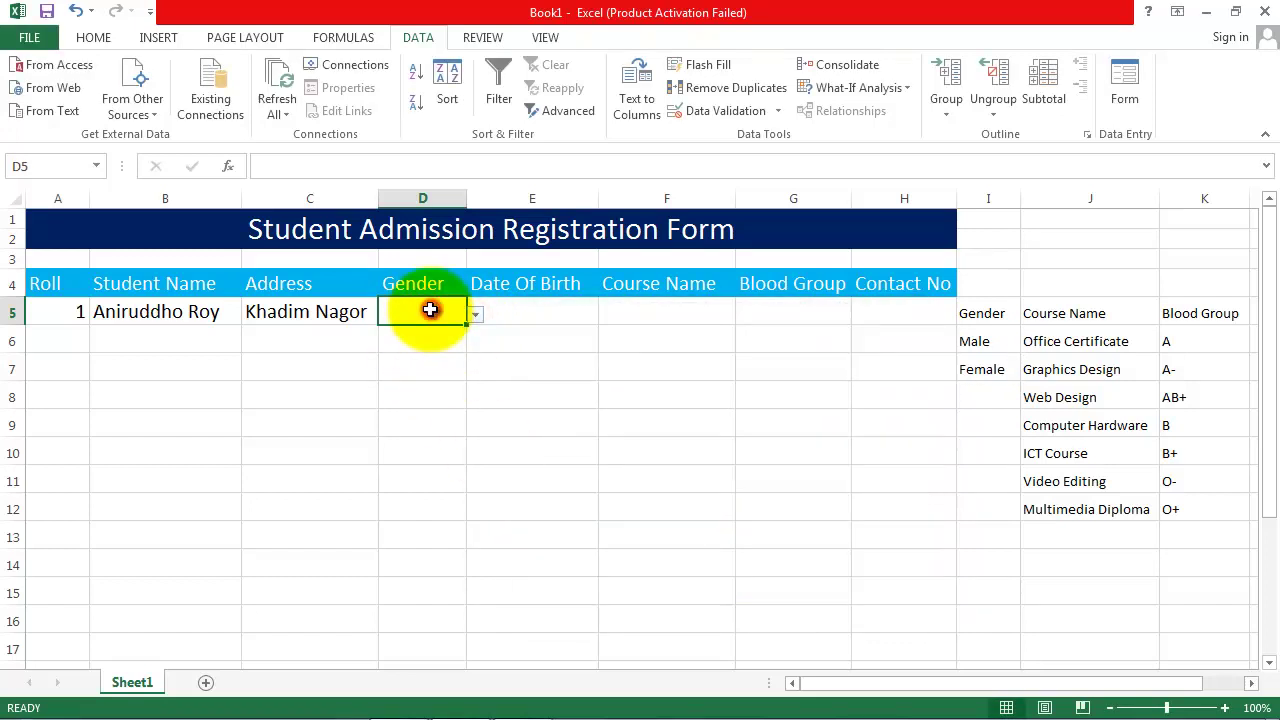
# - Copy the Gender dropdown from D5 down to D14
pyautogui.moveTo(465, 325); pyautogui.dragTo(451, 676)
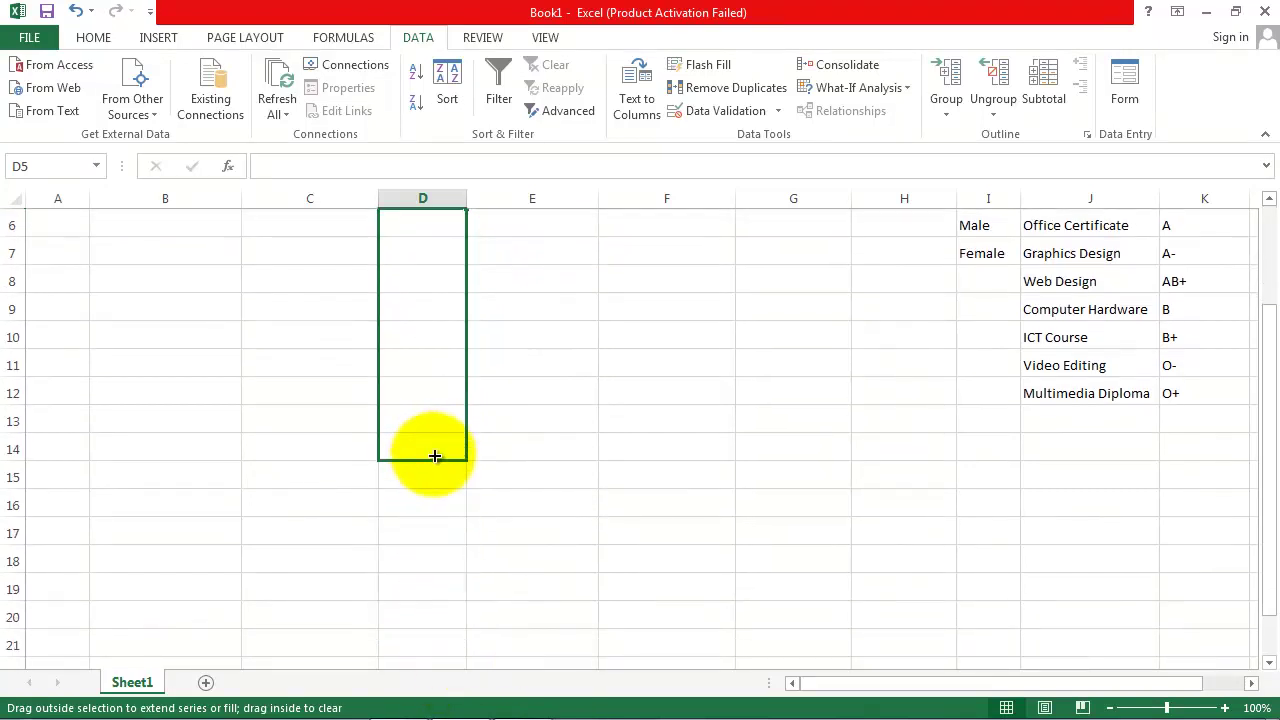
pyautogui.moveTo(451, 676); pyautogui.dragTo(430, 455)
pyautogui.moveTo(1268, 337); pyautogui.dragTo(1268, 205)
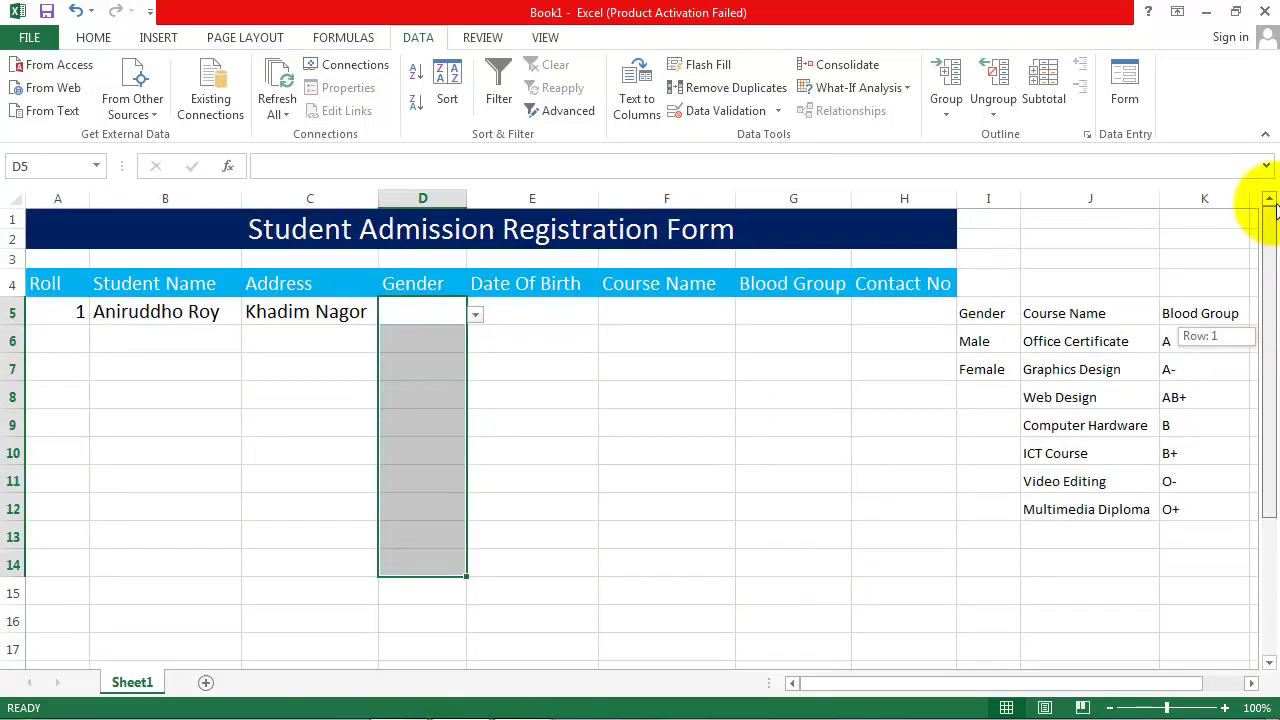
# - Choose Male in D5 and enter birth date 4/5/2001 in E5
pyautogui.click(447, 313)
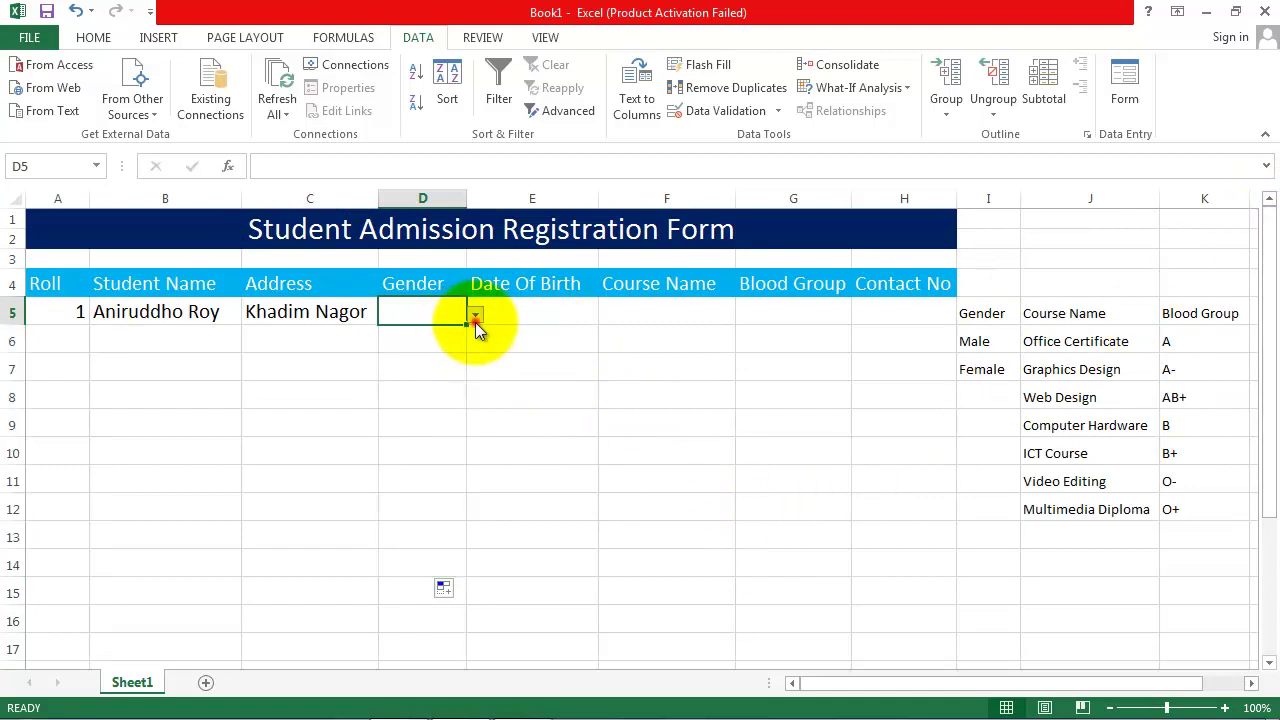
pyautogui.click(475, 314)
pyautogui.click(415, 332)
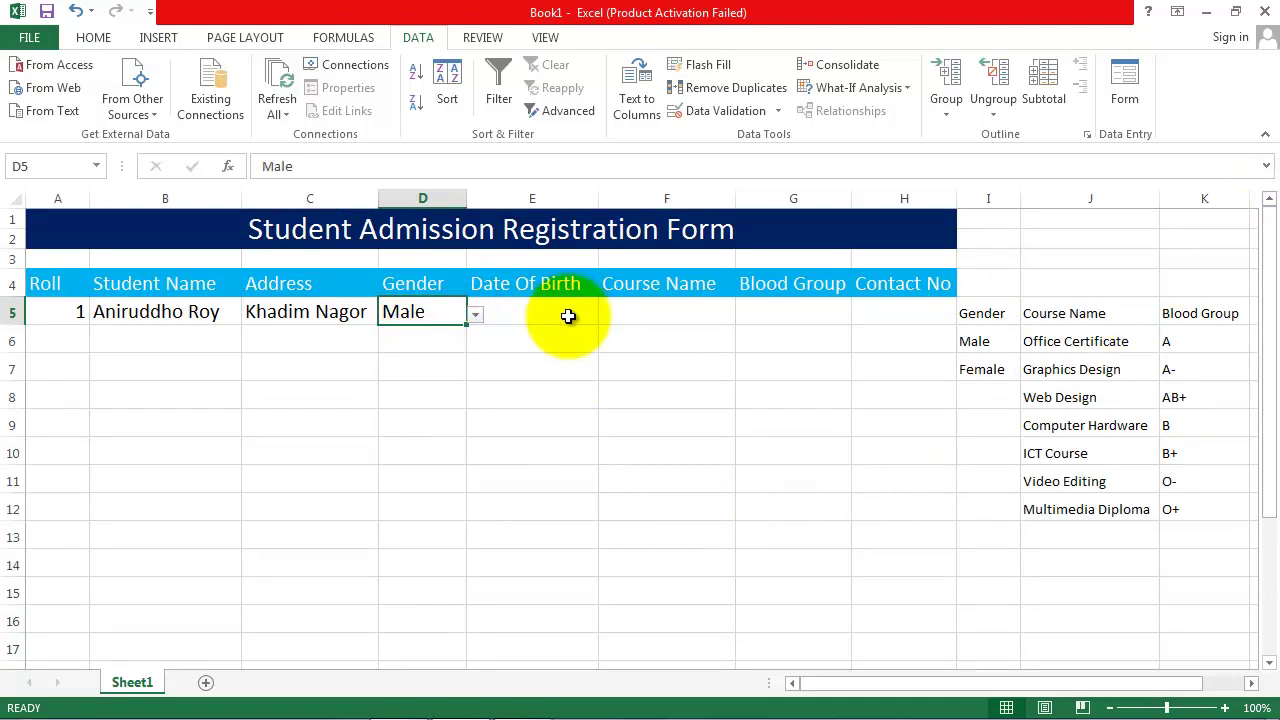
pyautogui.click(567, 316)
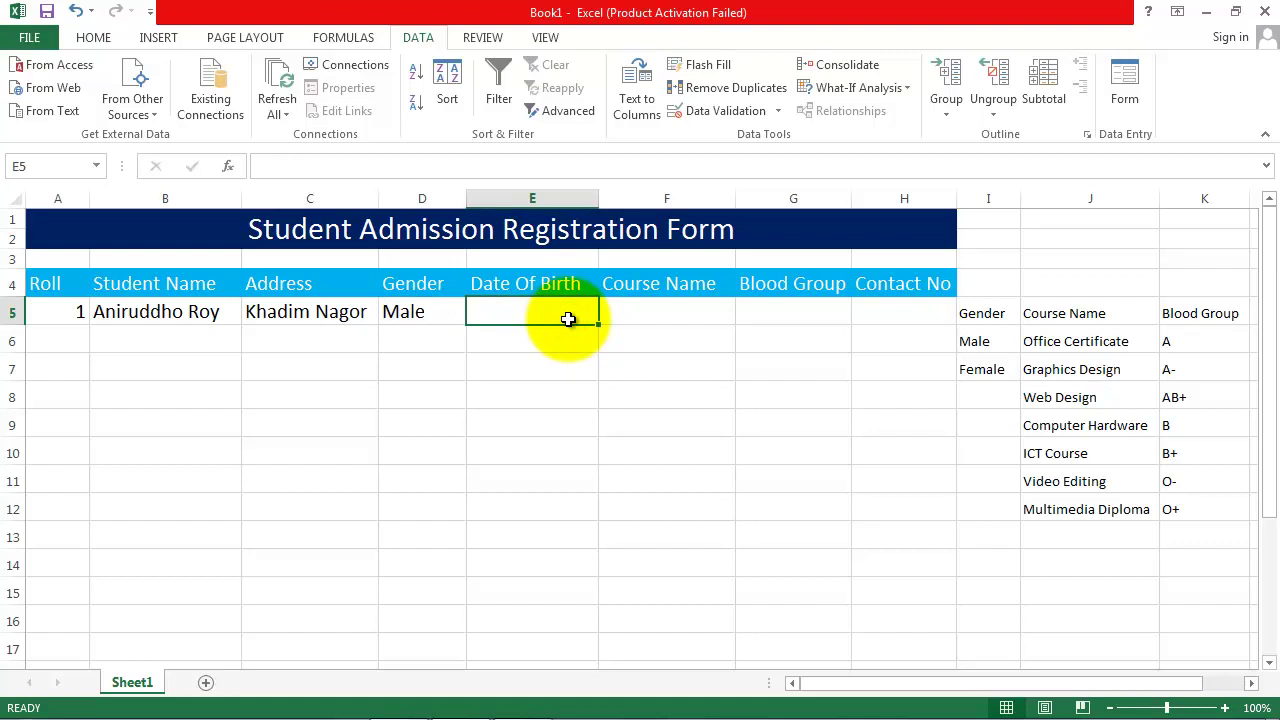
pyautogui.write('4/5/')
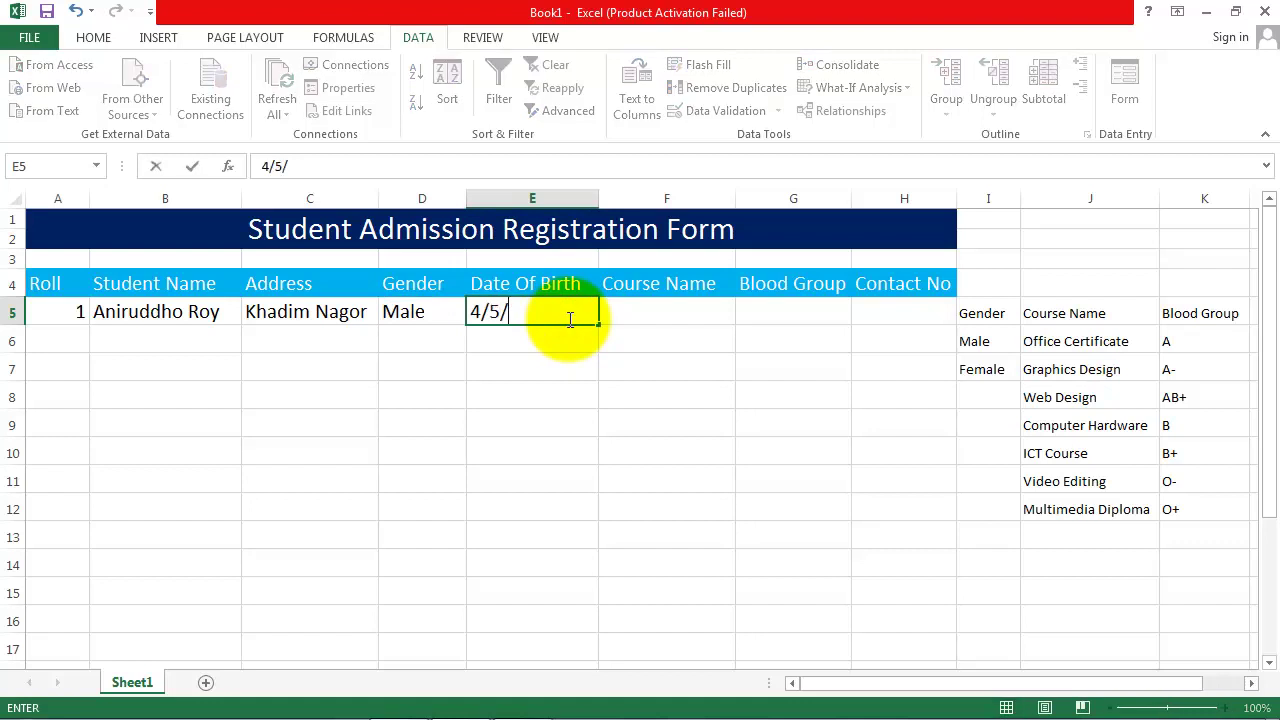
pyautogui.write('1')
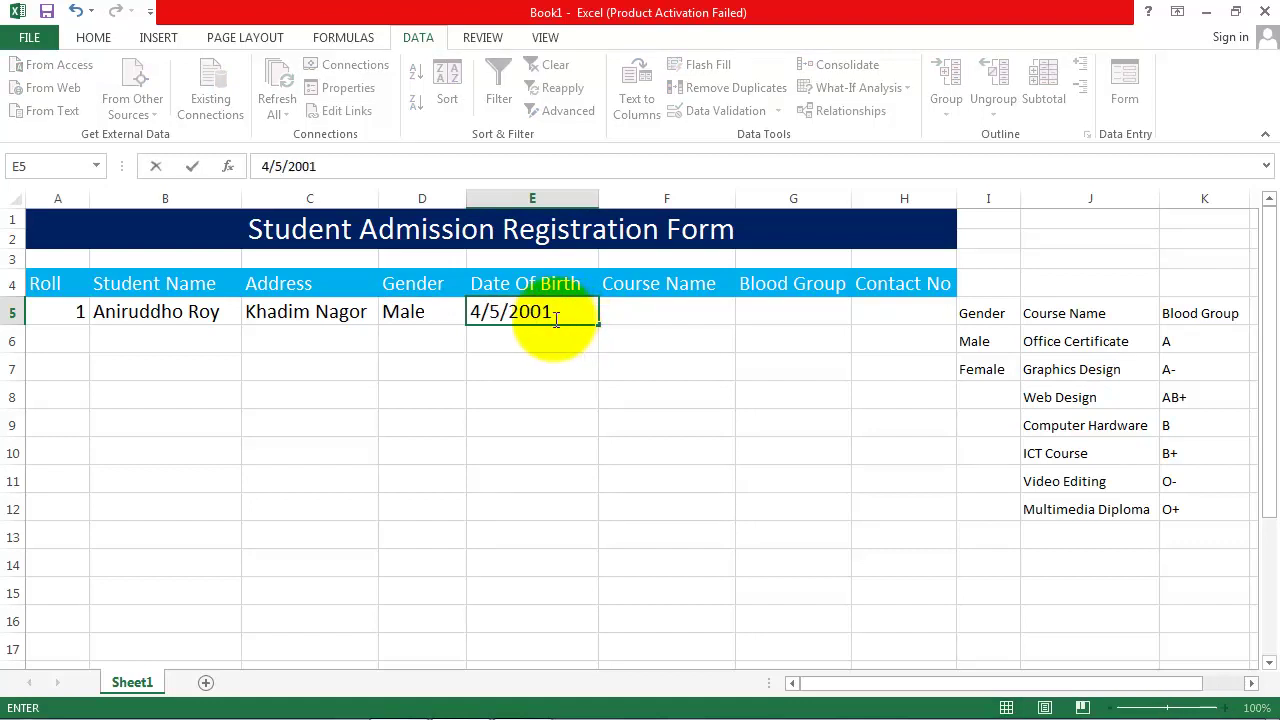
pyautogui.click(657, 316)
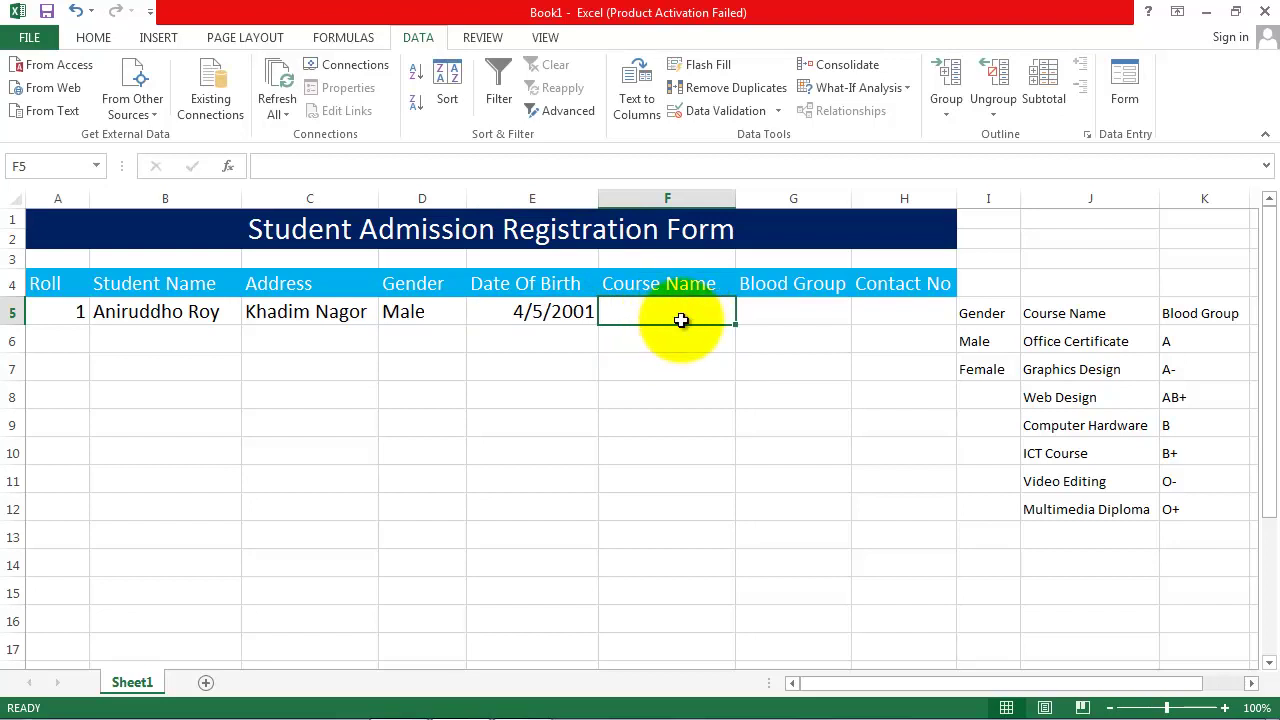
# - Apply List data validation to F5 with the course names $J$6:$J$12 as source
pyautogui.click(416, 37)
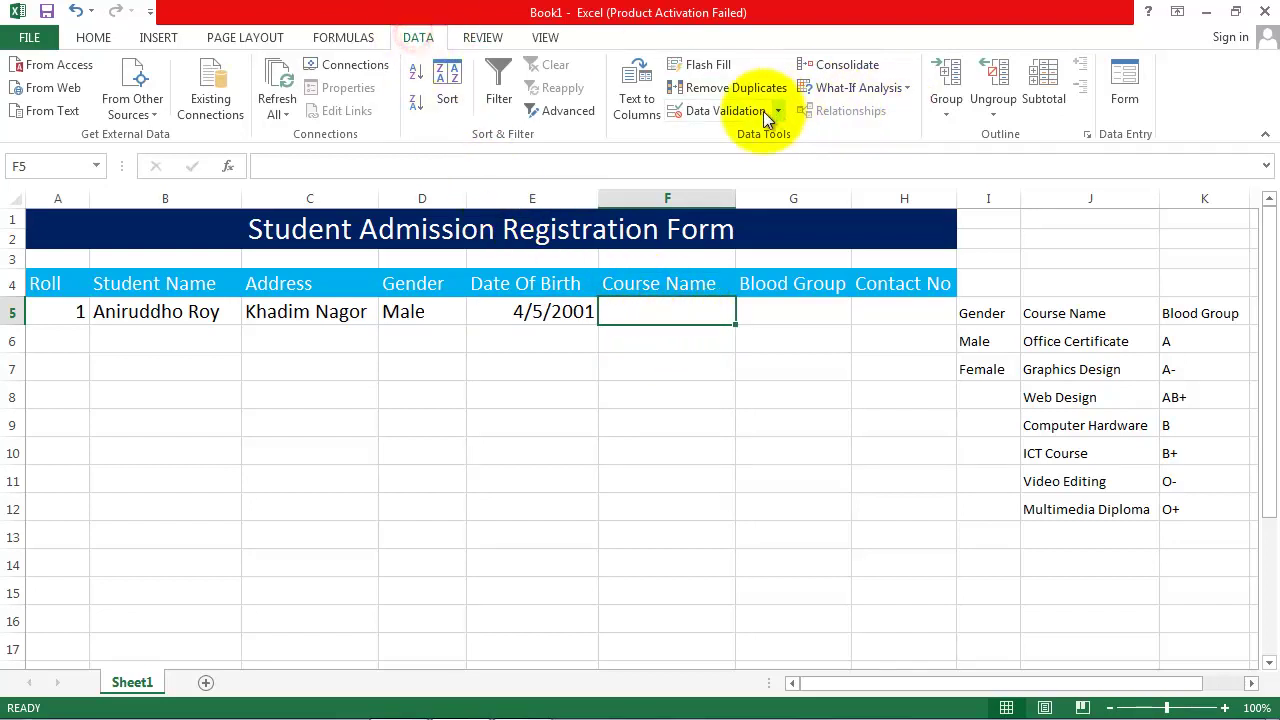
pyautogui.click(704, 112)
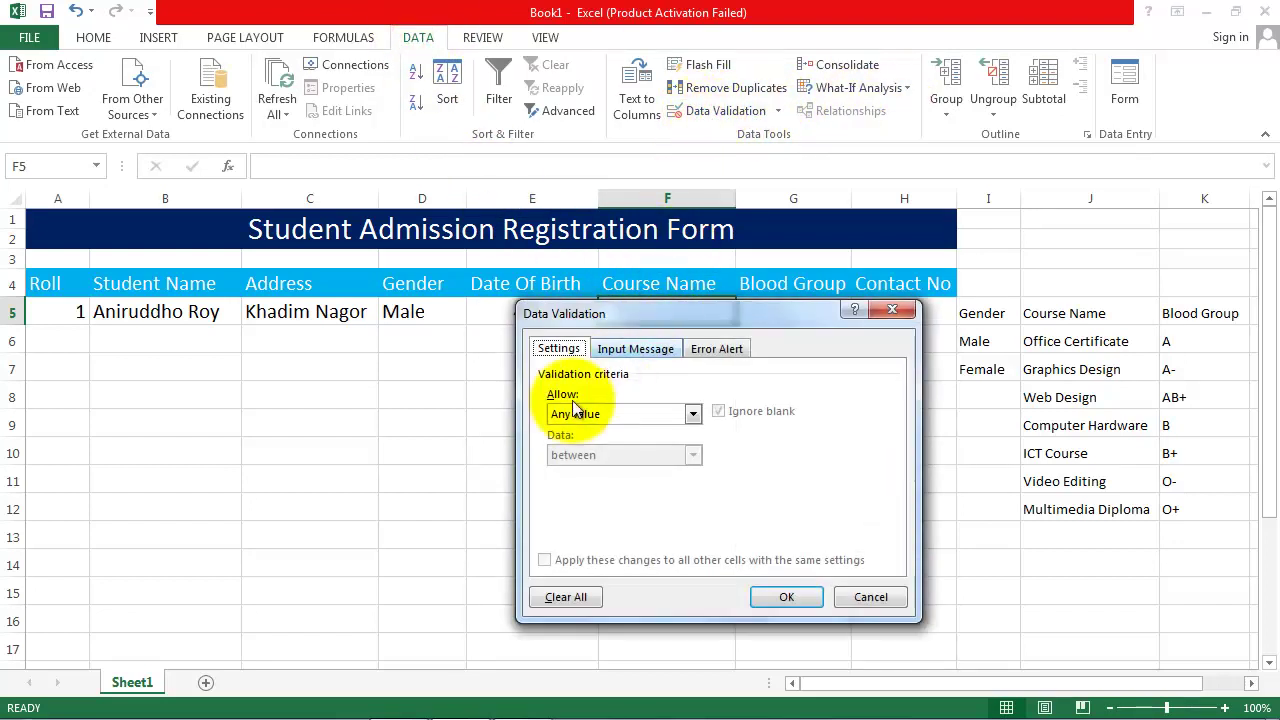
pyautogui.click(693, 416)
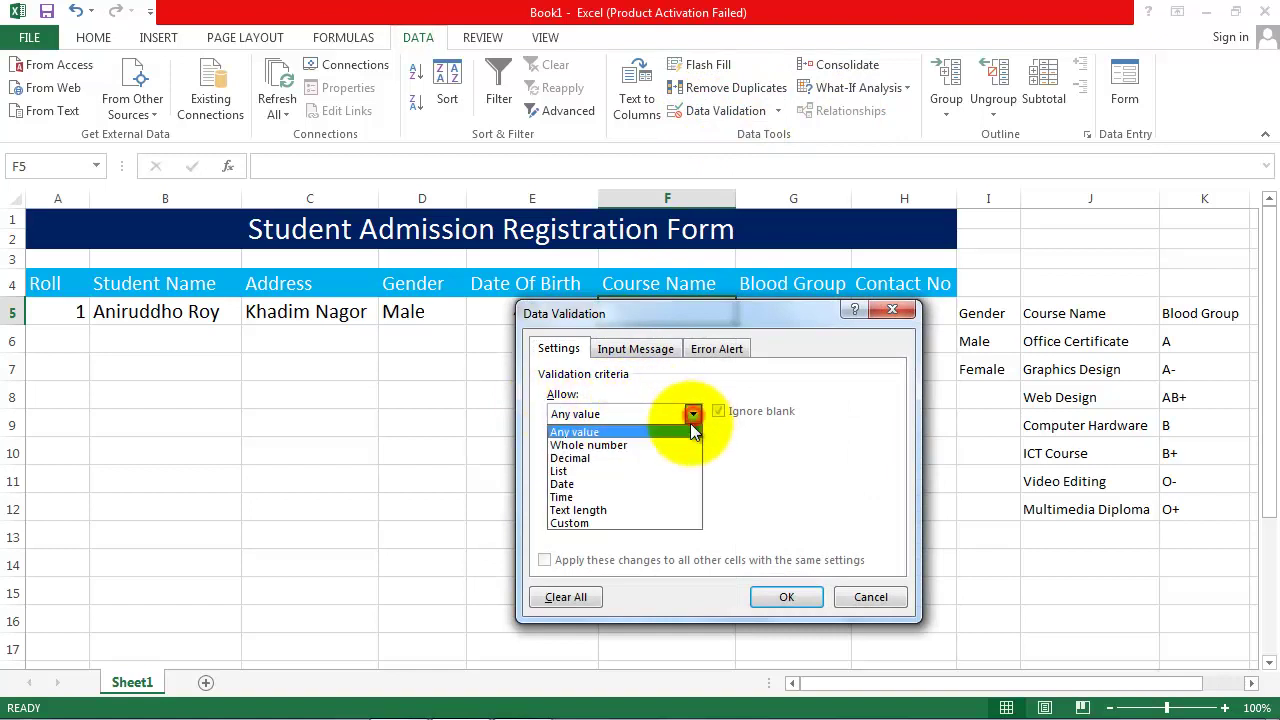
pyautogui.click(590, 470)
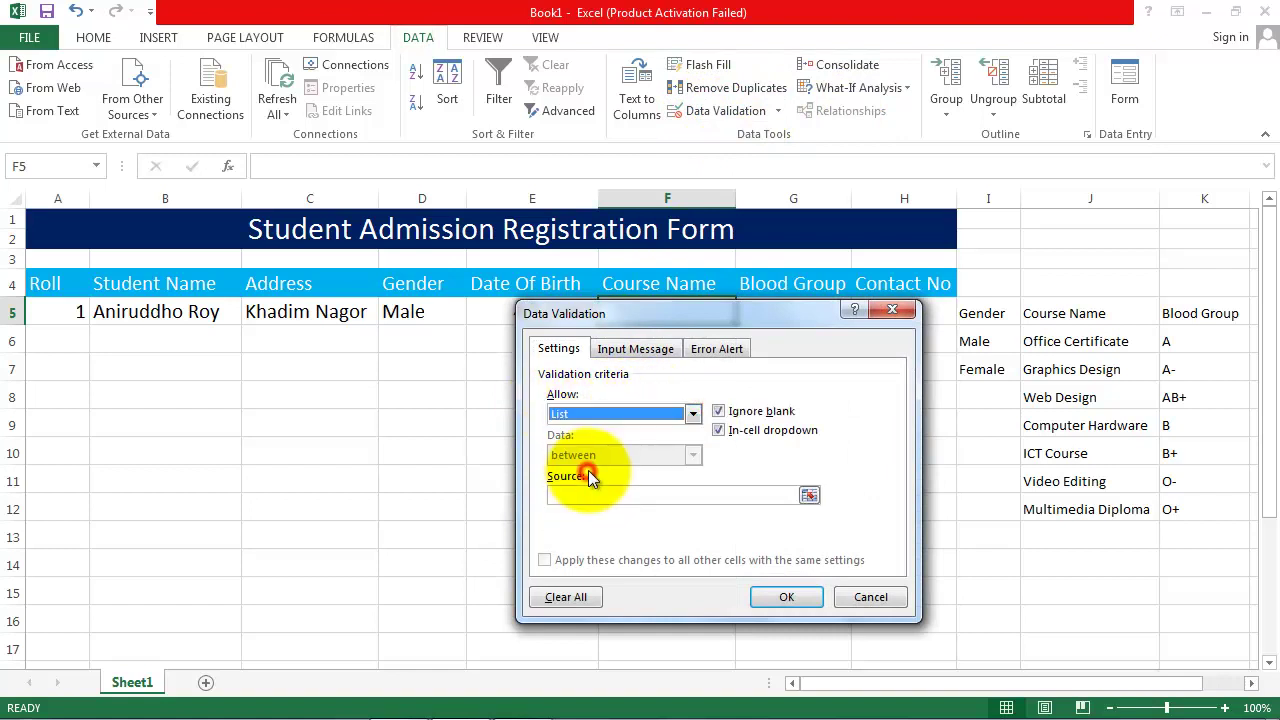
pyautogui.click(809, 497)
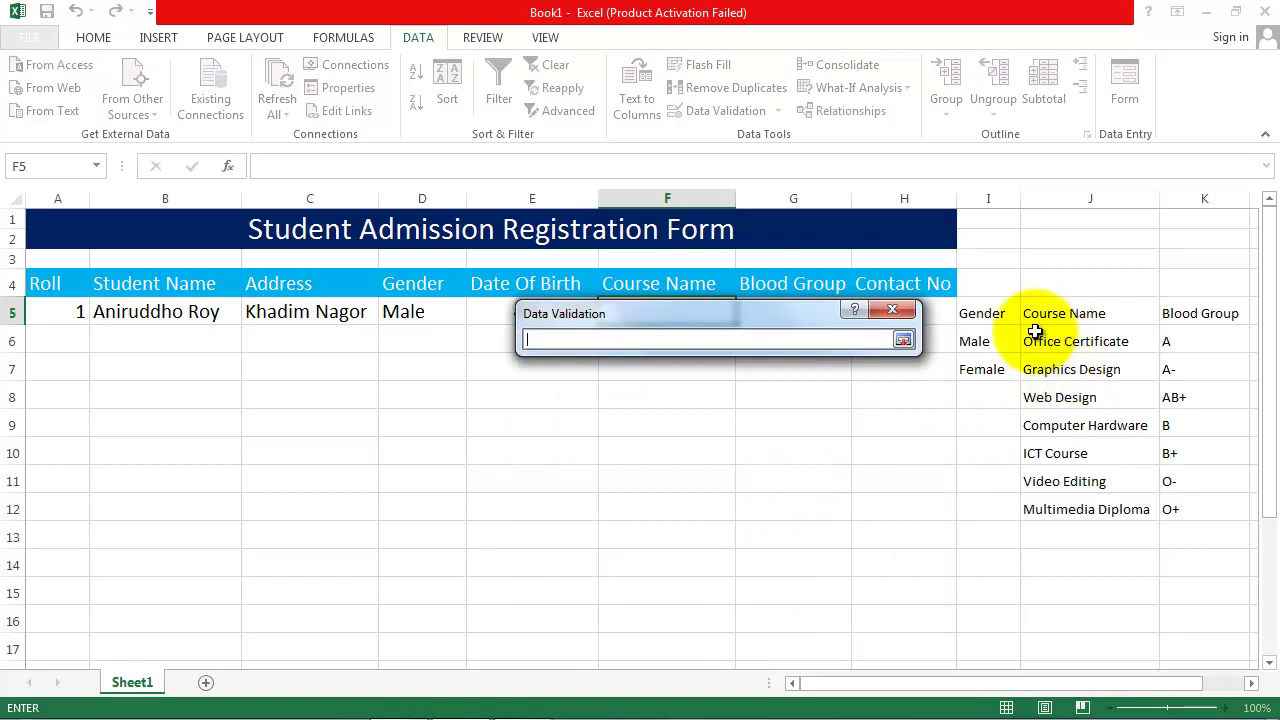
pyautogui.moveTo(1048, 342); pyautogui.dragTo(1070, 511)
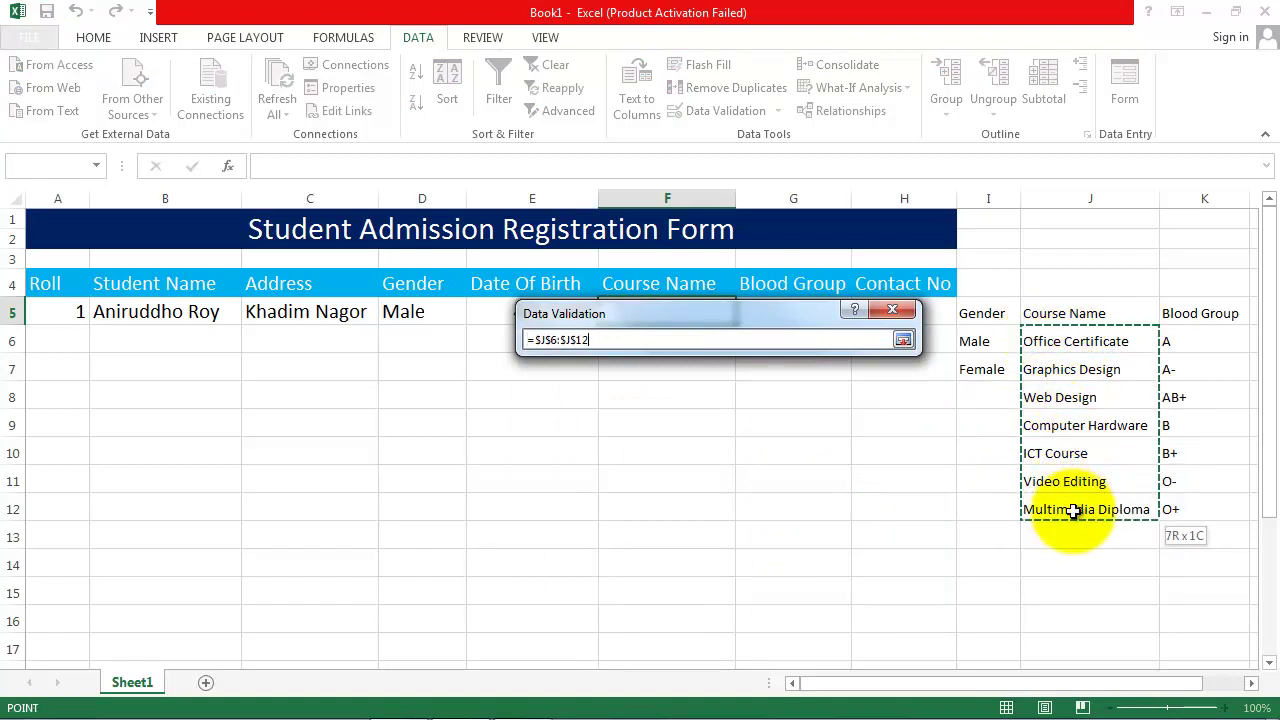
pyautogui.click(896, 311)
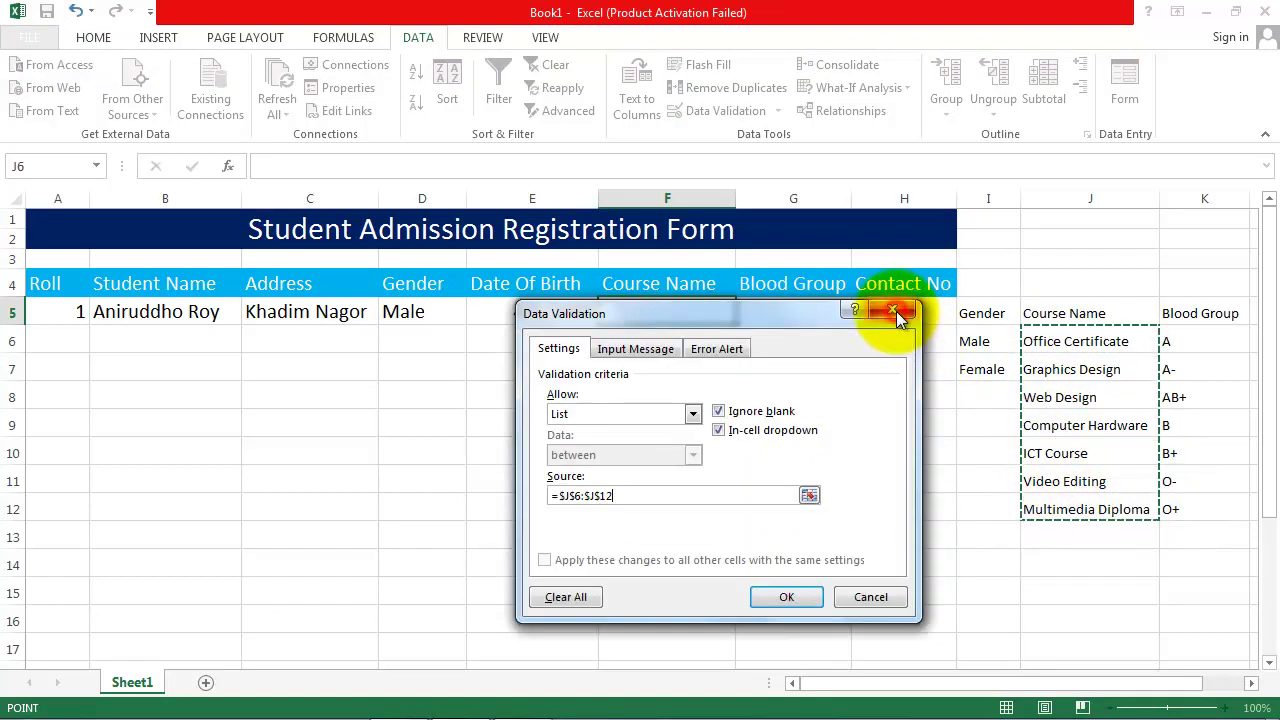
pyautogui.click(787, 597)
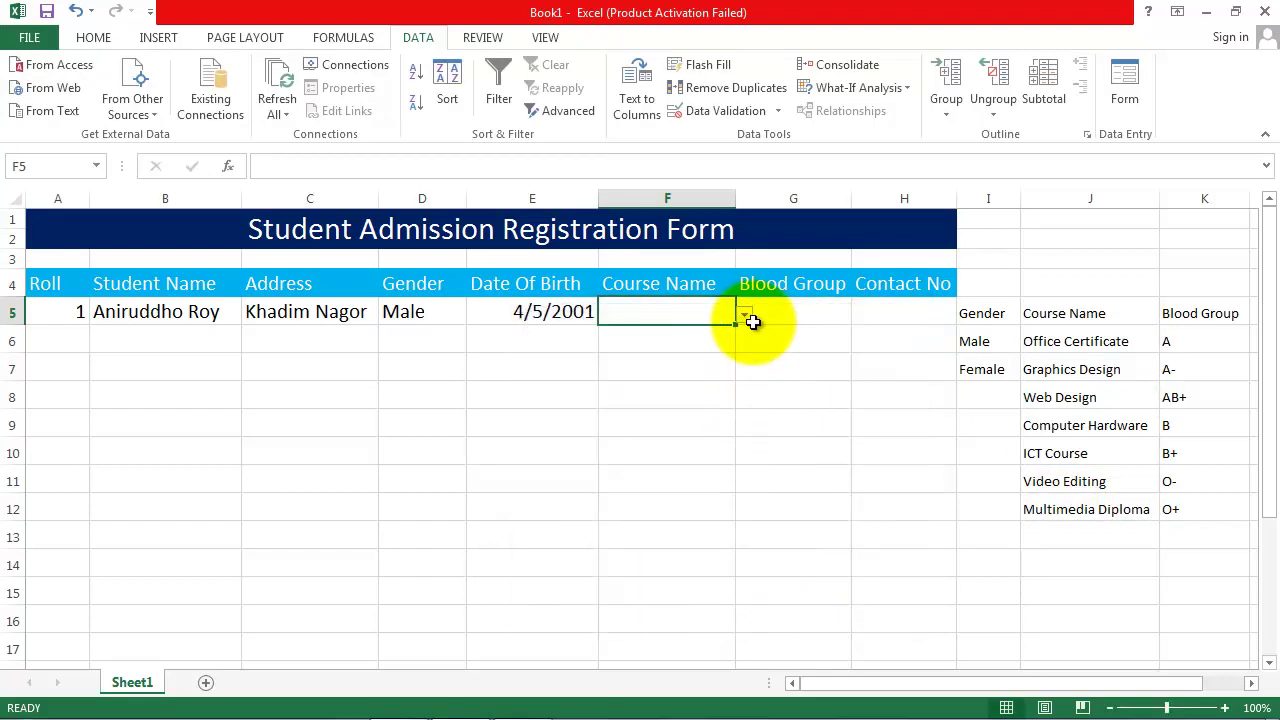
# - Copy the course dropdown down to F16, choose Office Certificate in F5, and widen column F
pyautogui.click(744, 316)
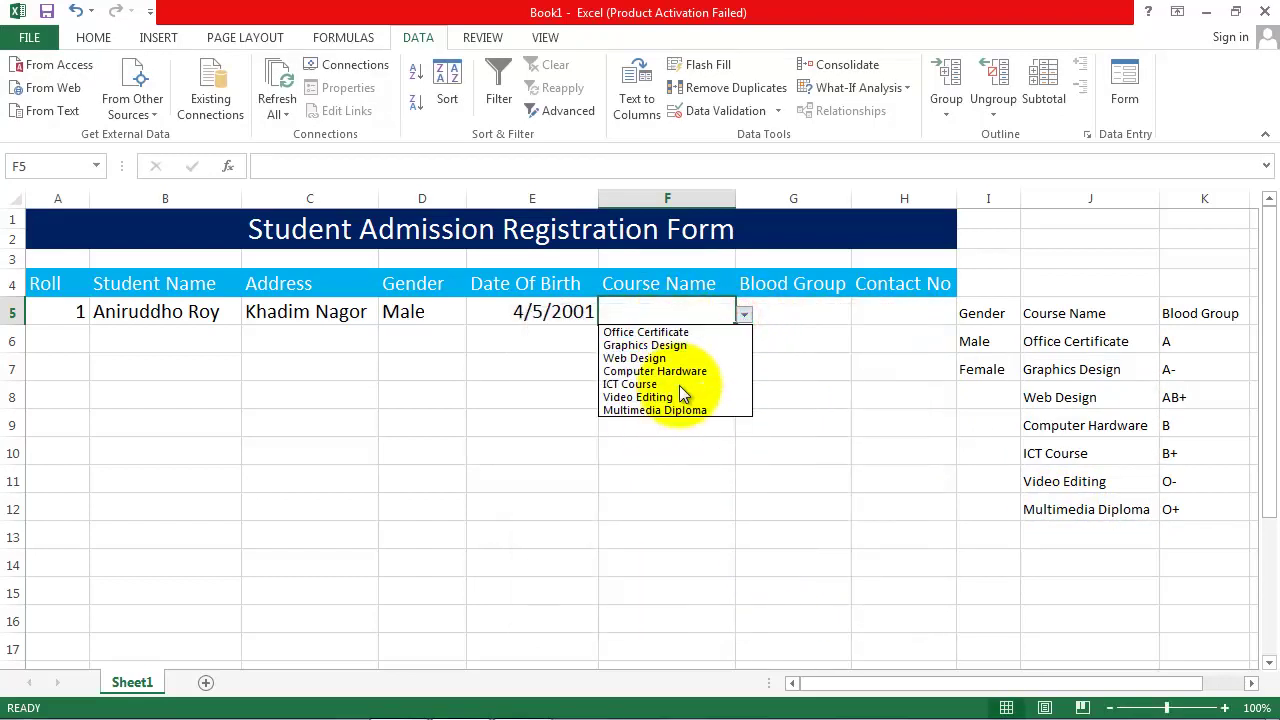
pyautogui.click(697, 312)
pyautogui.moveTo(735, 325); pyautogui.dragTo(712, 628)
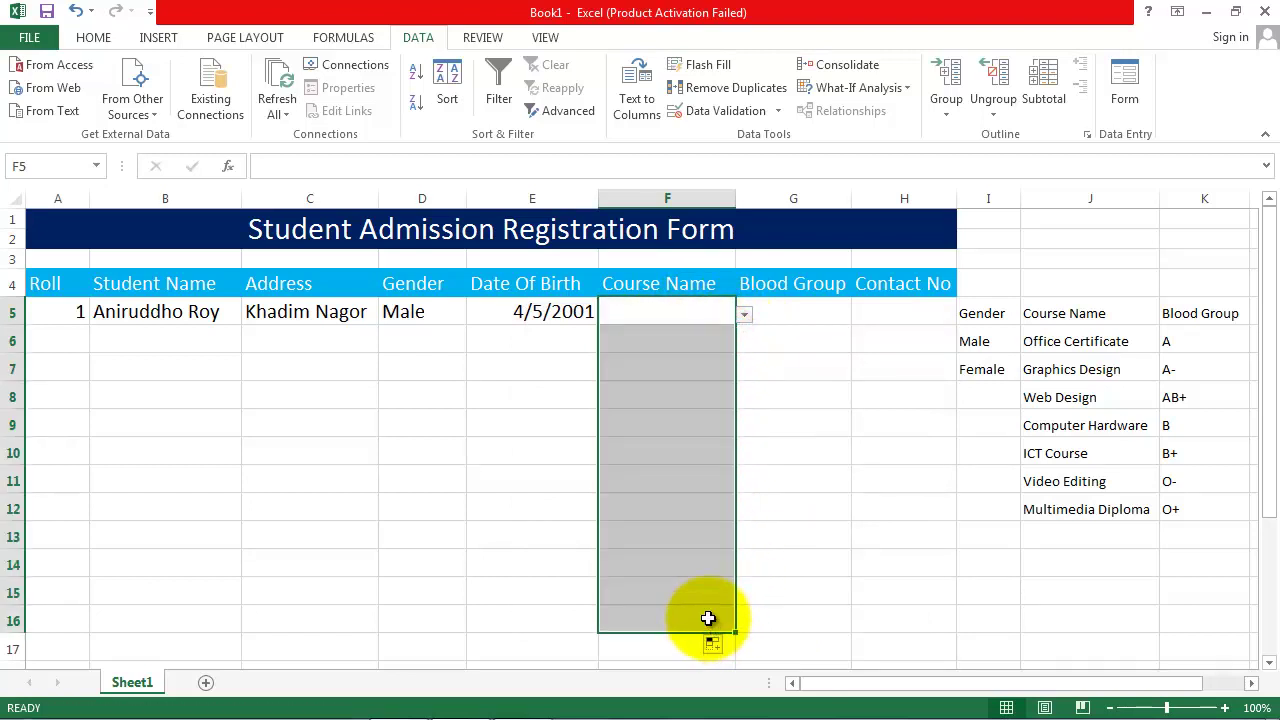
pyautogui.click(745, 315)
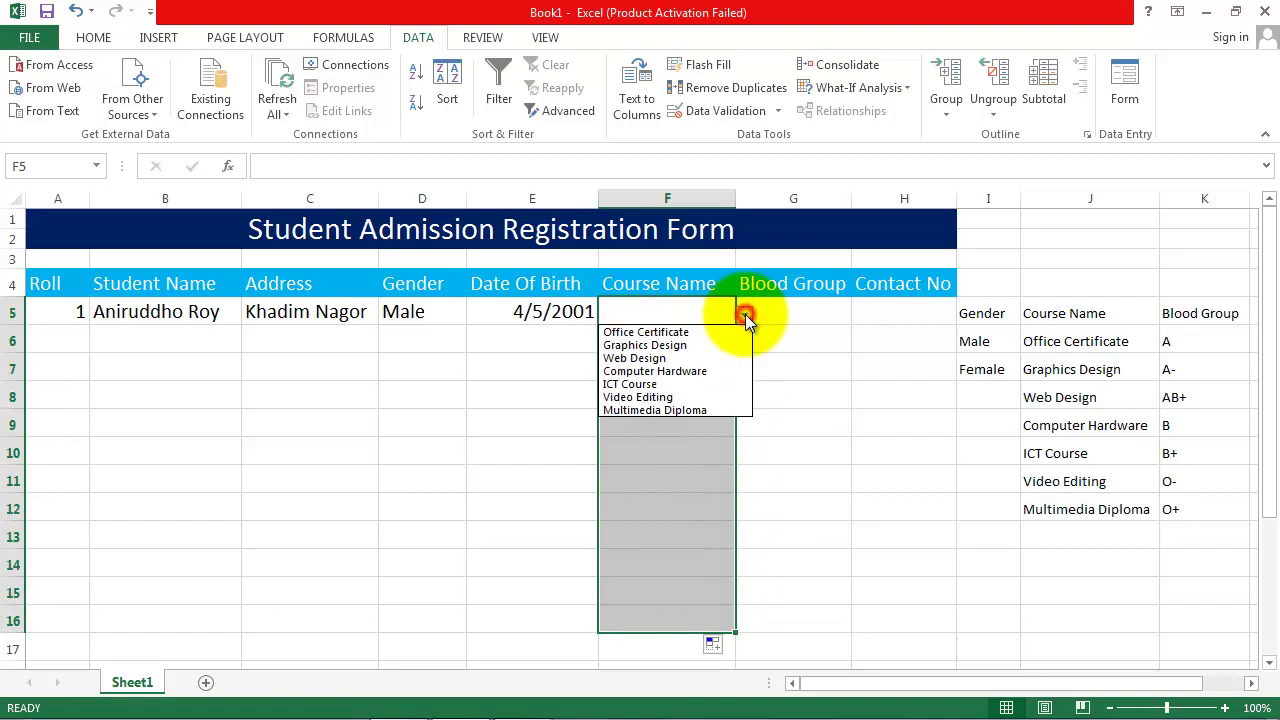
pyautogui.click(669, 332)
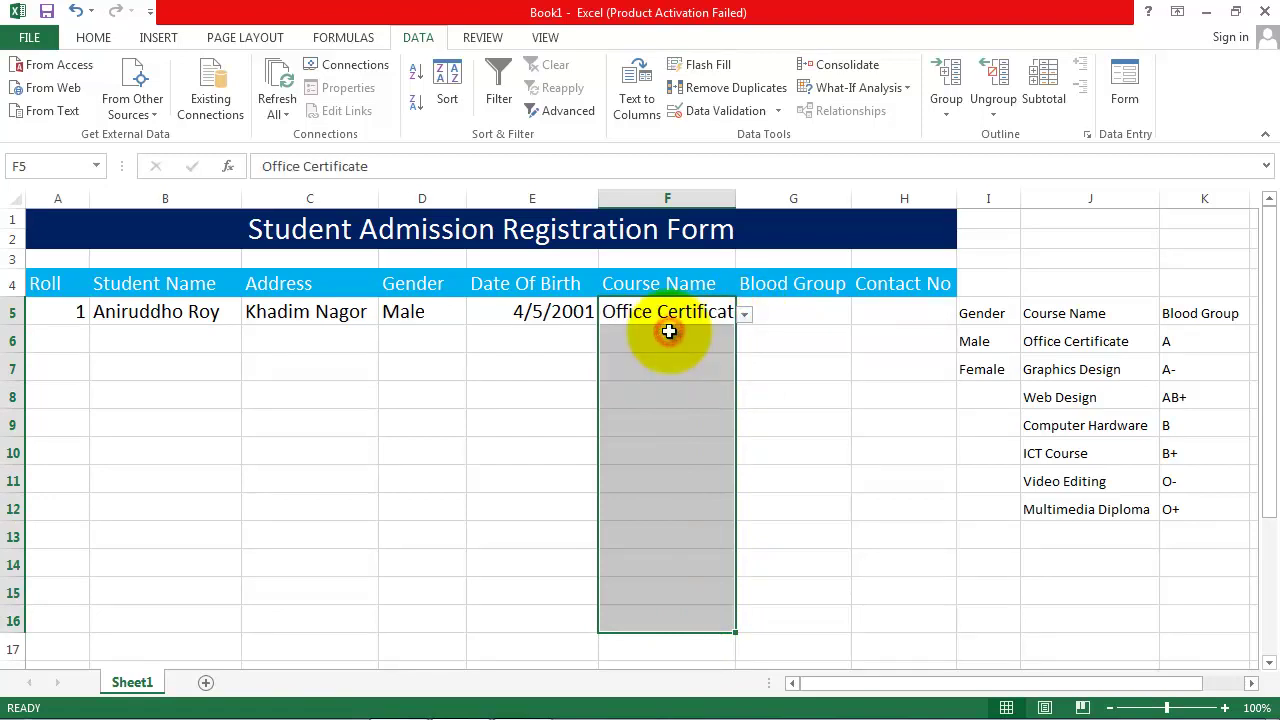
pyautogui.click(804, 312)
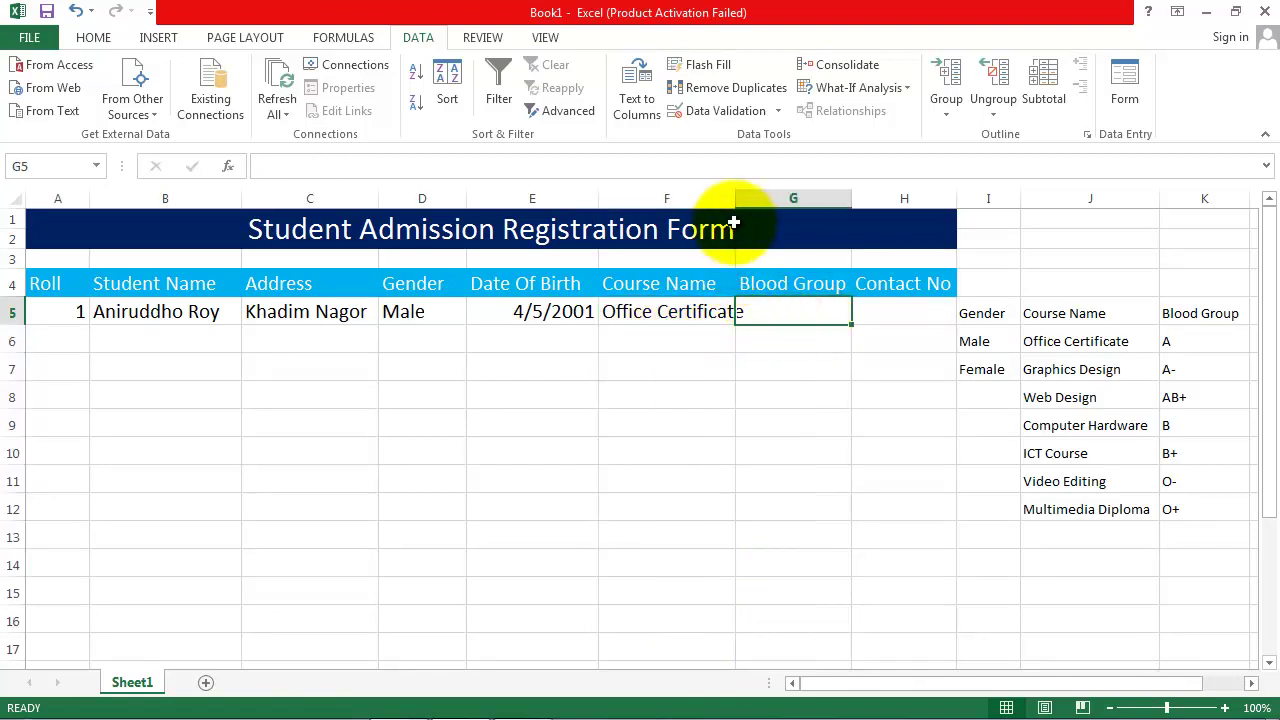
pyautogui.moveTo(736, 198); pyautogui.dragTo(751, 198)
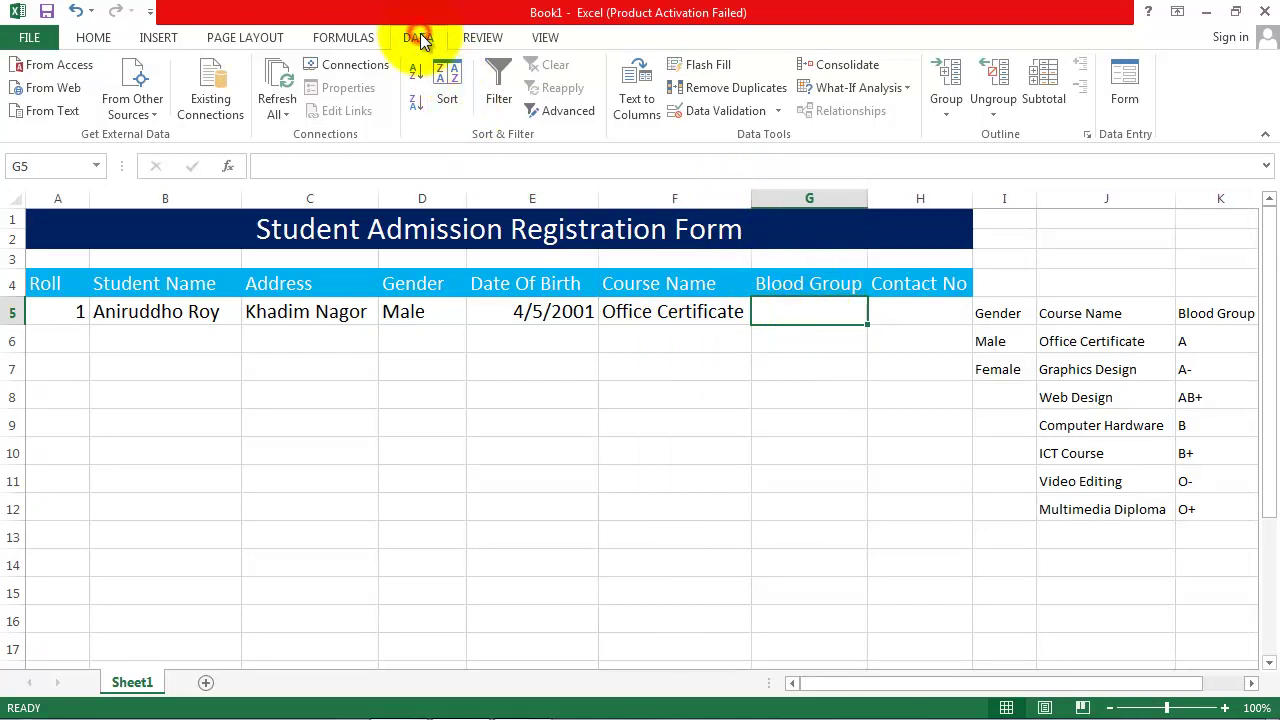
# - Apply List data validation to G5 with the blood groups $K$6:$K$12 as source
pyautogui.click(691, 110)
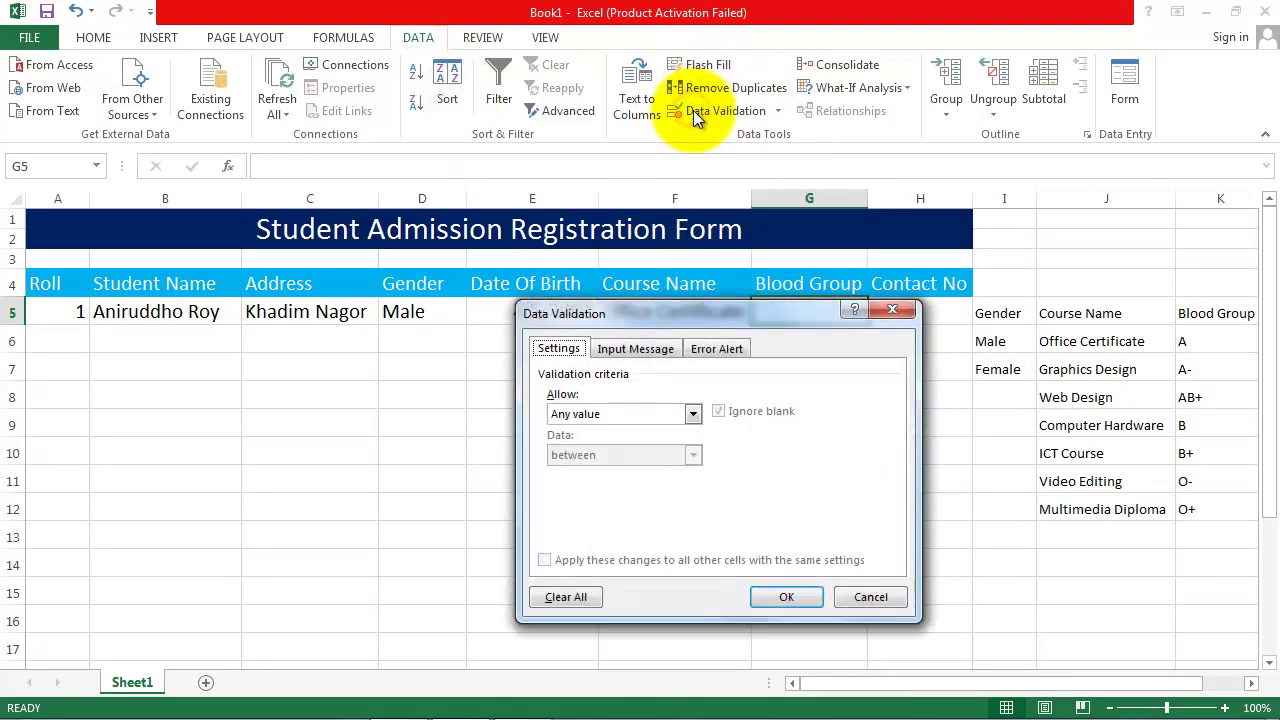
pyautogui.click(688, 414)
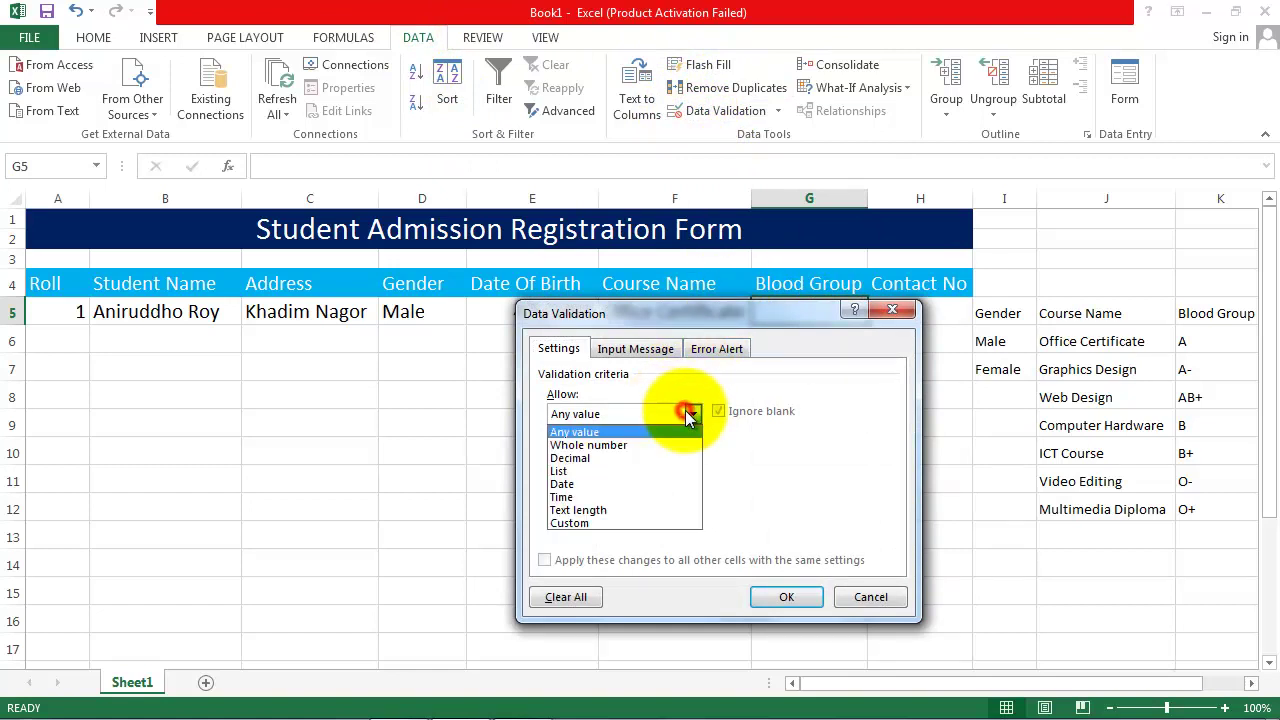
pyautogui.click(574, 468)
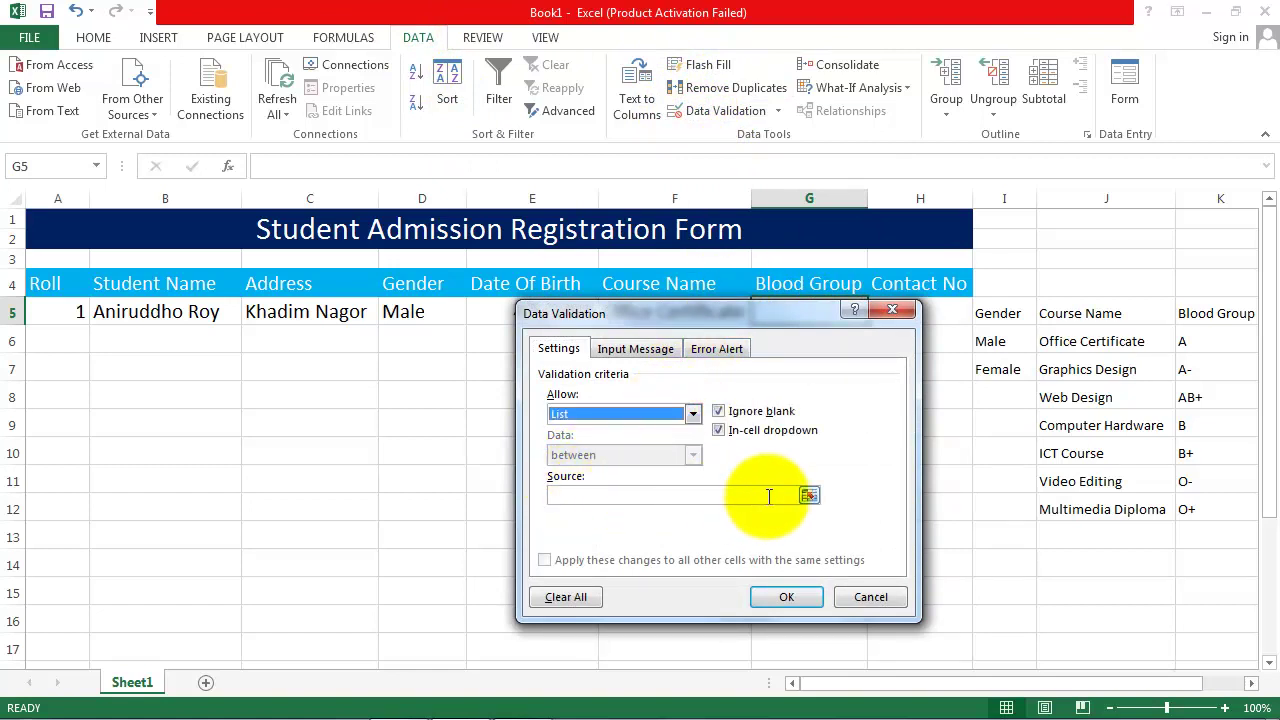
pyautogui.click(809, 495)
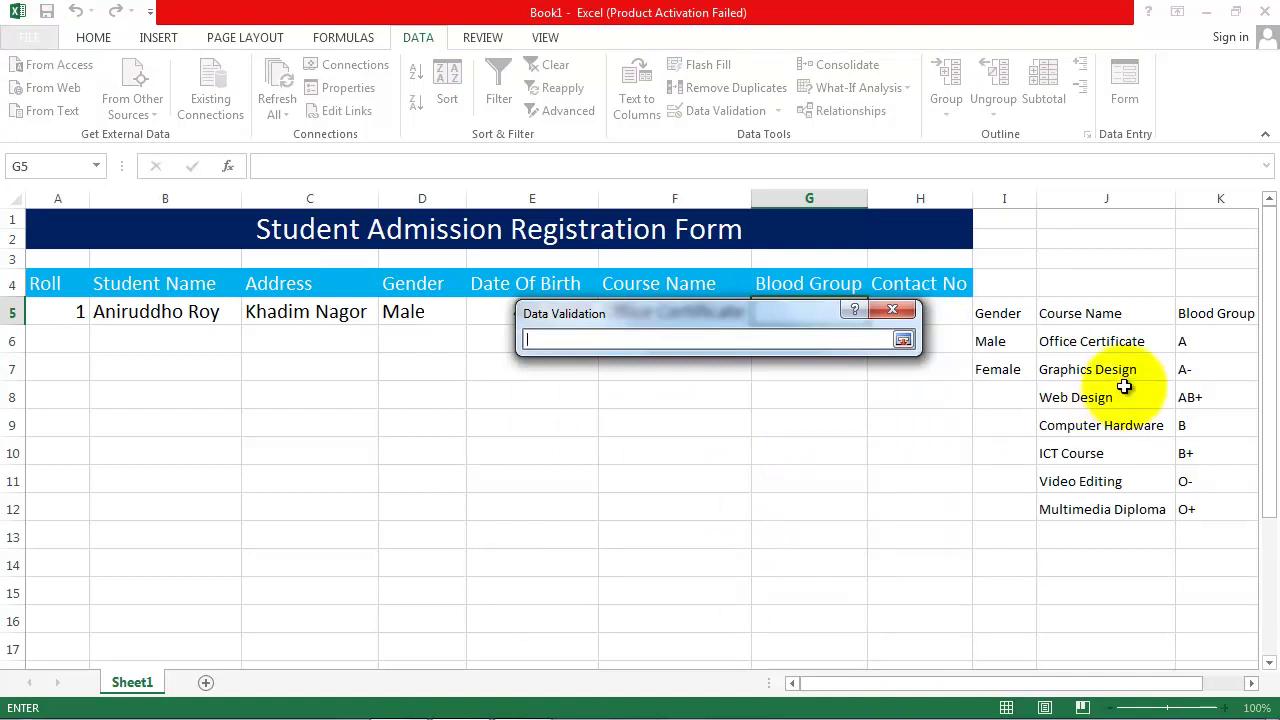
pyautogui.moveTo(1185, 341); pyautogui.dragTo(1190, 509)
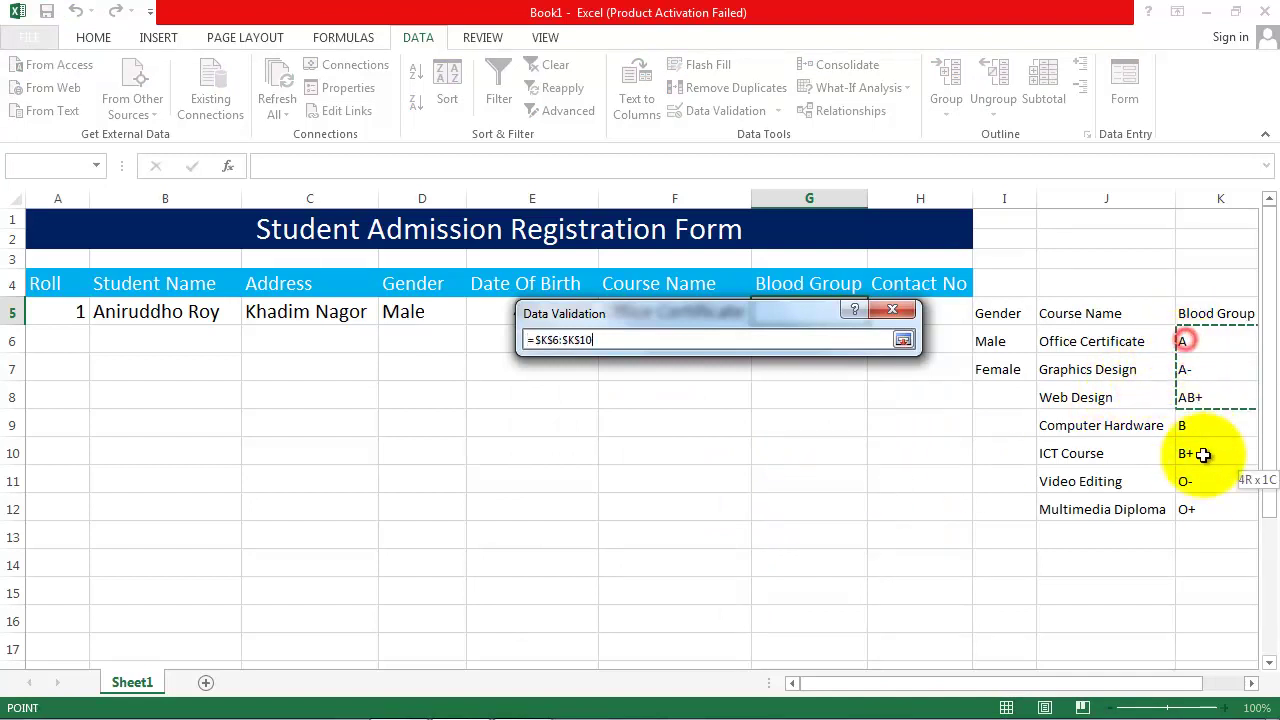
pyautogui.click(903, 339)
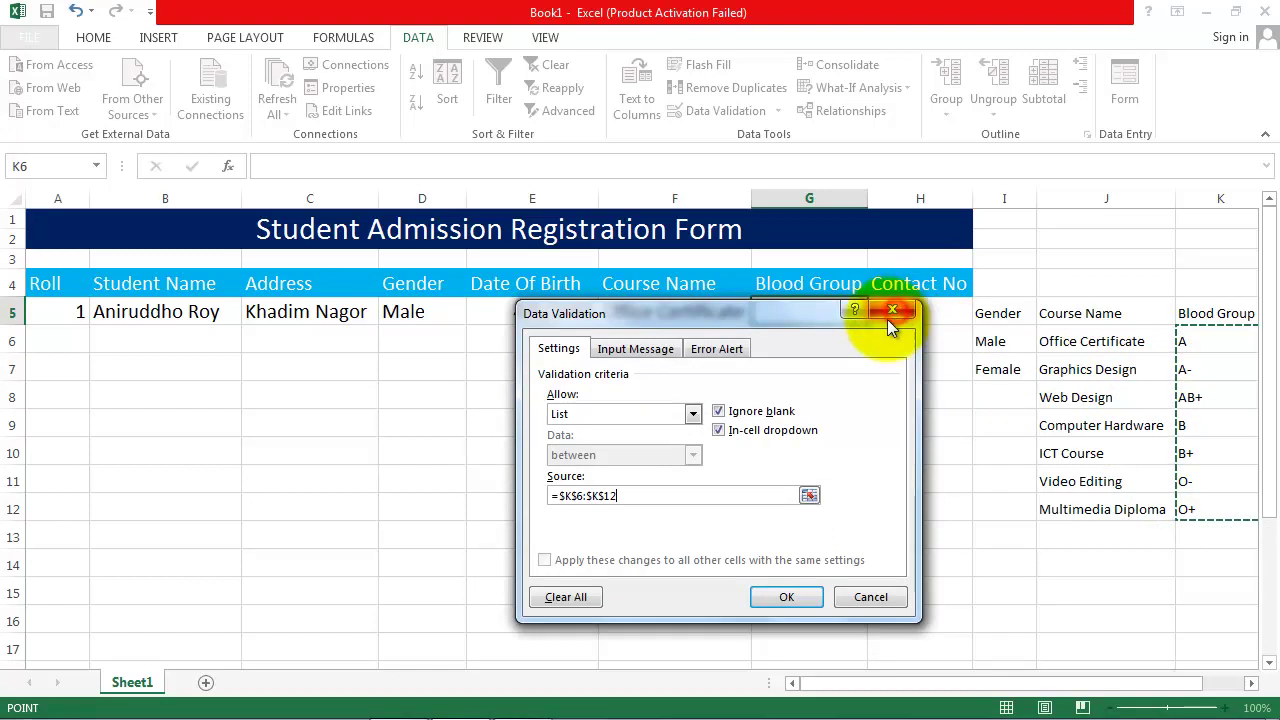
pyautogui.click(780, 597)
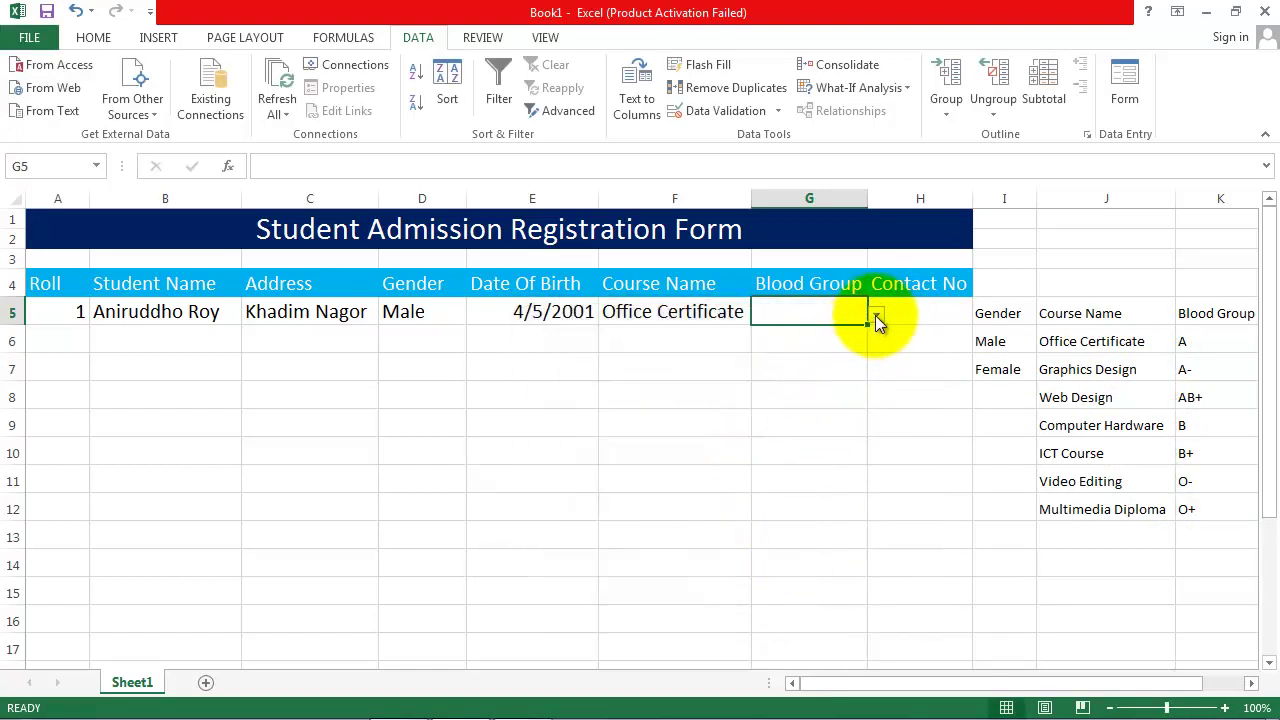
# - Copy the blood group dropdown down to G16 and choose AB+ in G5
pyautogui.click(875, 315)
pyautogui.click(850, 316)
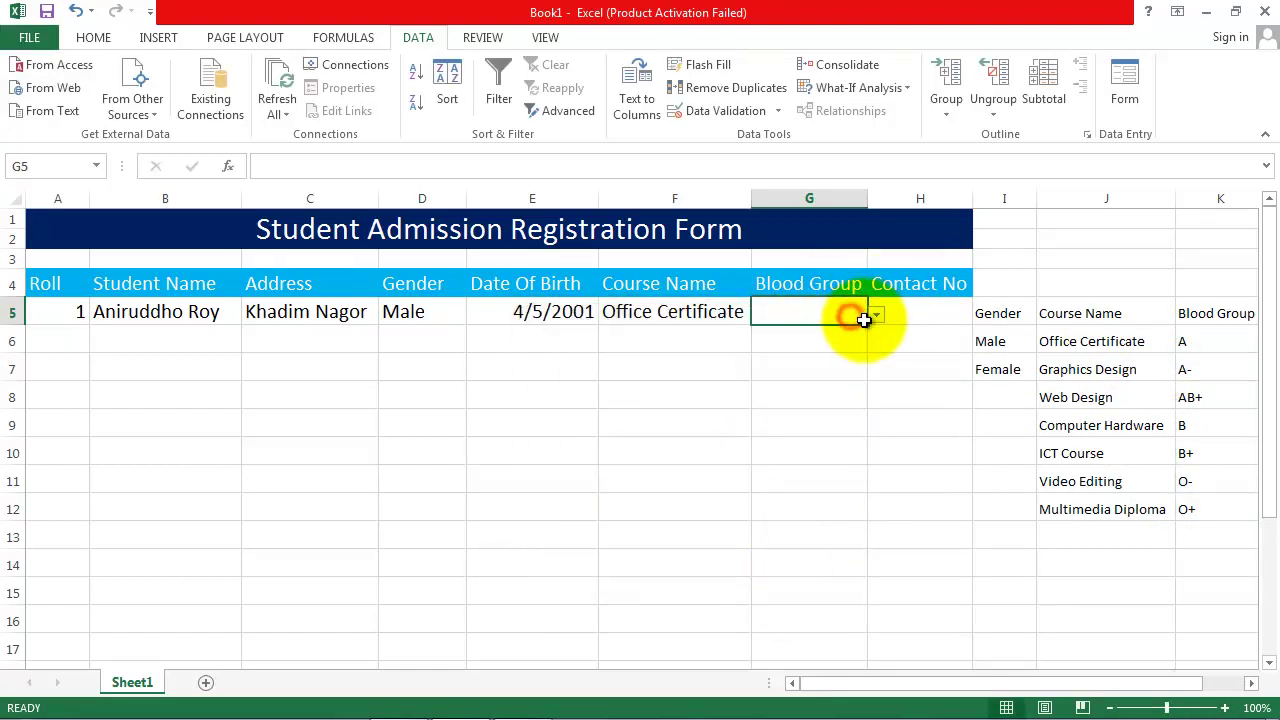
pyautogui.moveTo(867, 325); pyautogui.dragTo(858, 632)
pyautogui.click(875, 314)
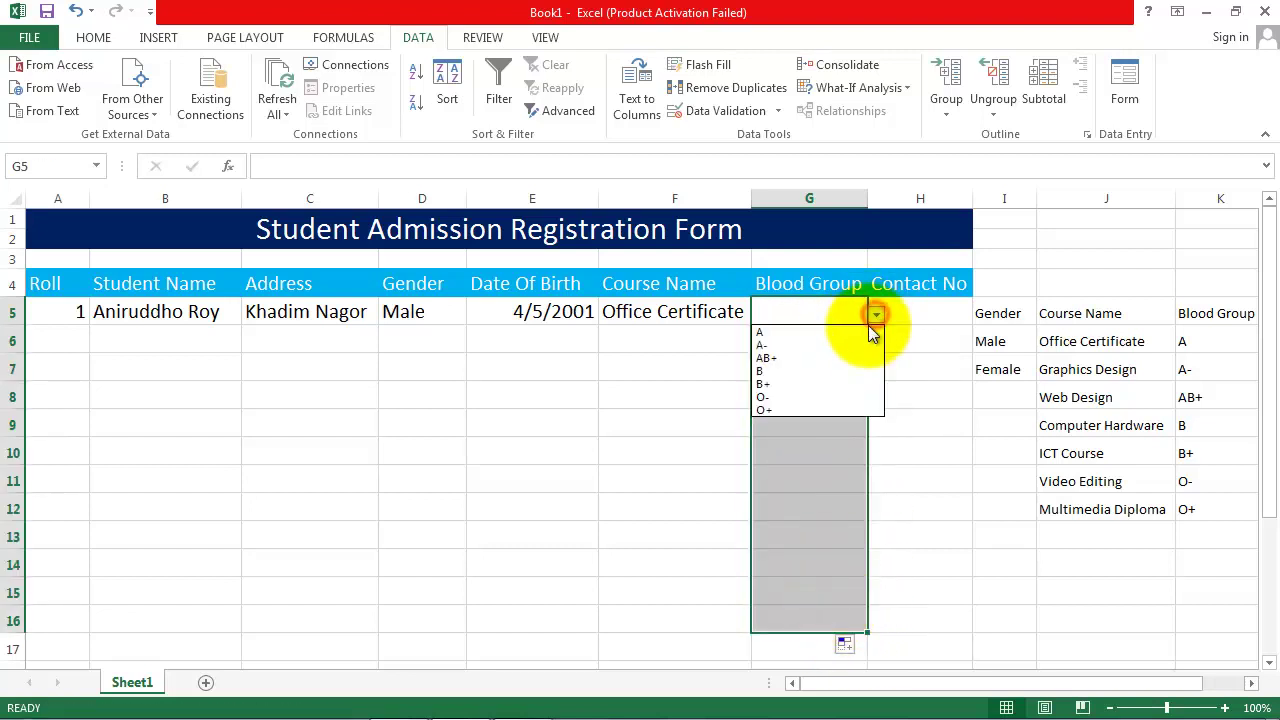
pyautogui.click(798, 356)
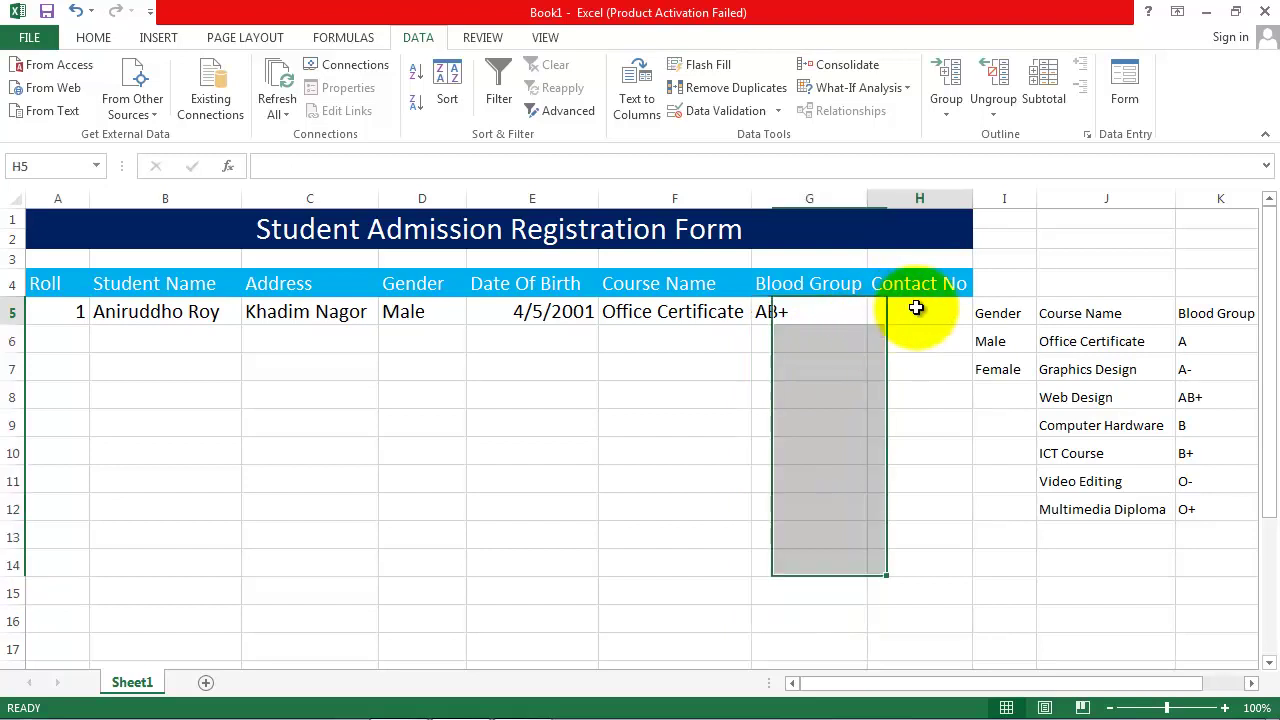
# - Enter the first student's contact number in H5 and widen column H to show it
pyautogui.click(917, 312)
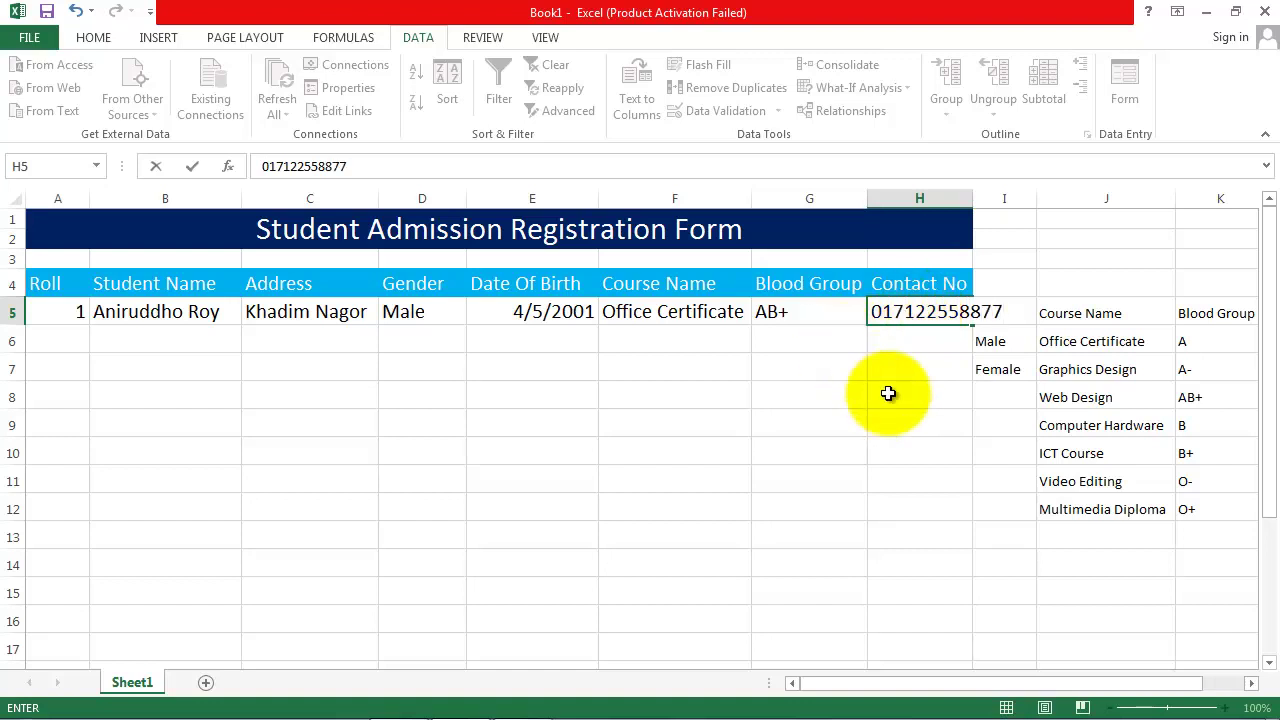
pyautogui.click(946, 458)
pyautogui.moveTo(976, 198); pyautogui.dragTo(1029, 198)
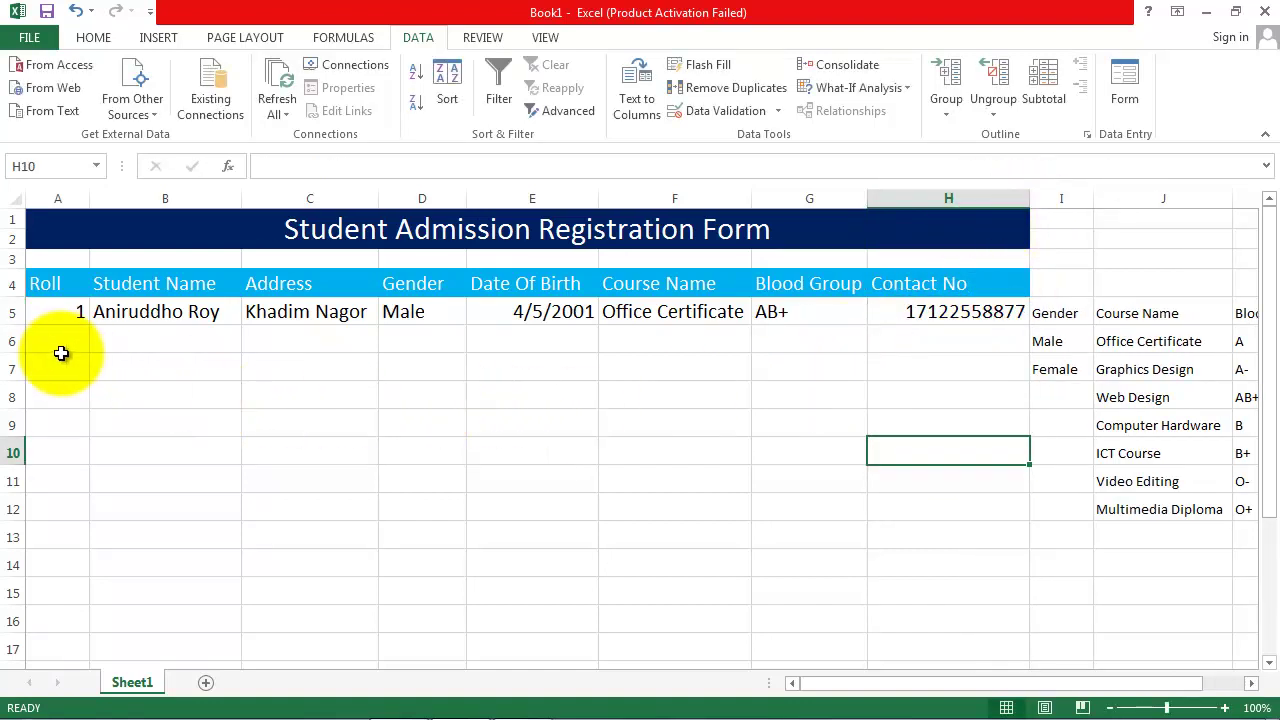
# - Start row 6 with roll number 2, the student's name and address Dhaka
pyautogui.click(68, 340)
pyautogui.write('2')
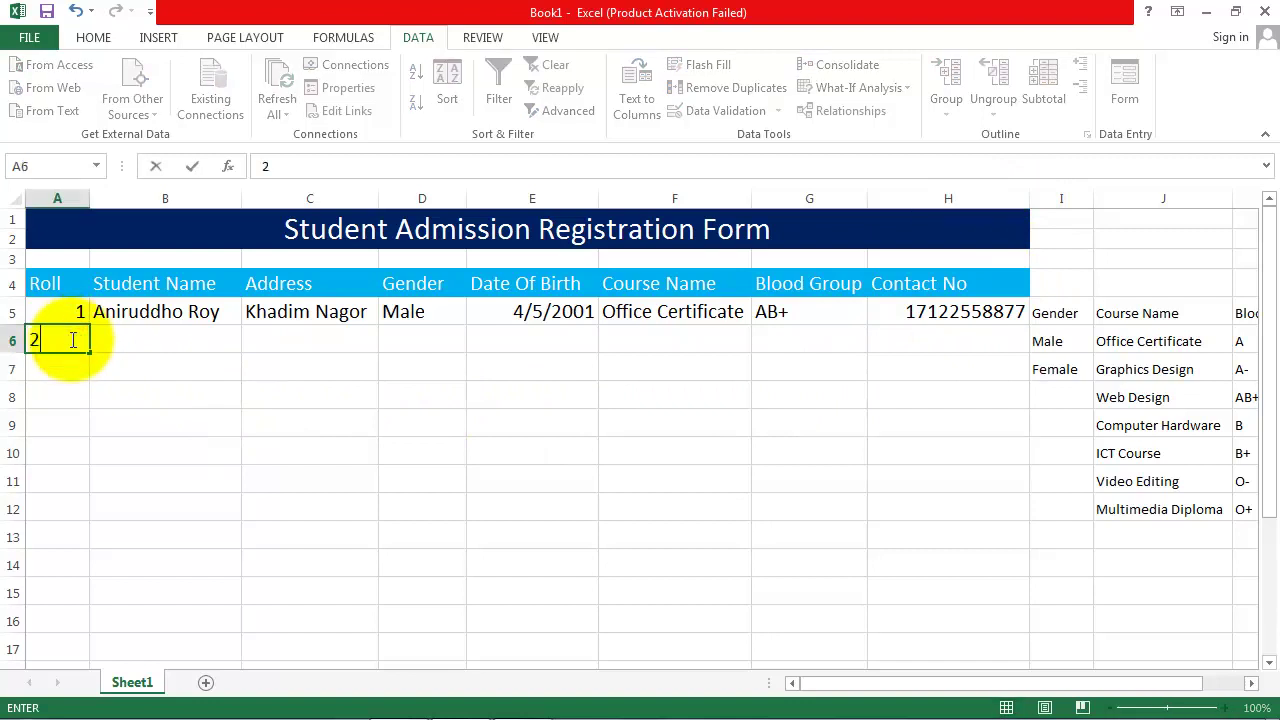
pyautogui.press('Tab')
pyautogui.write('Kam')
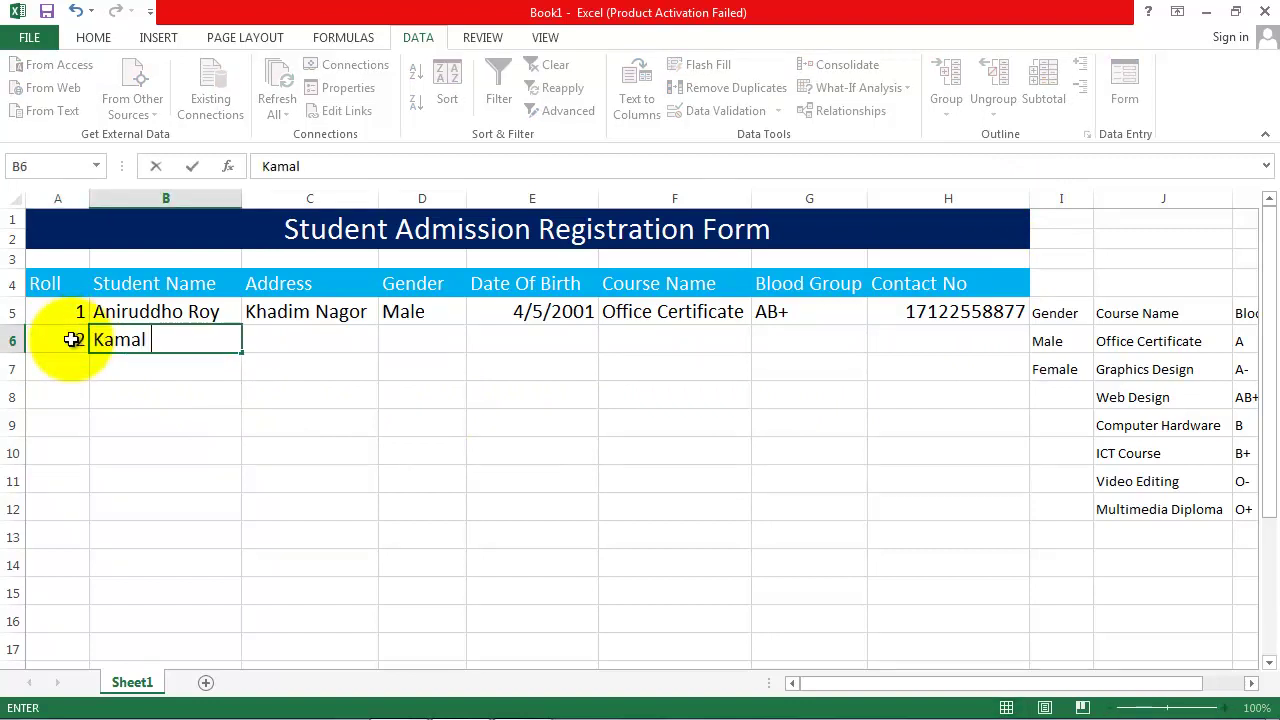
pyautogui.write('d')
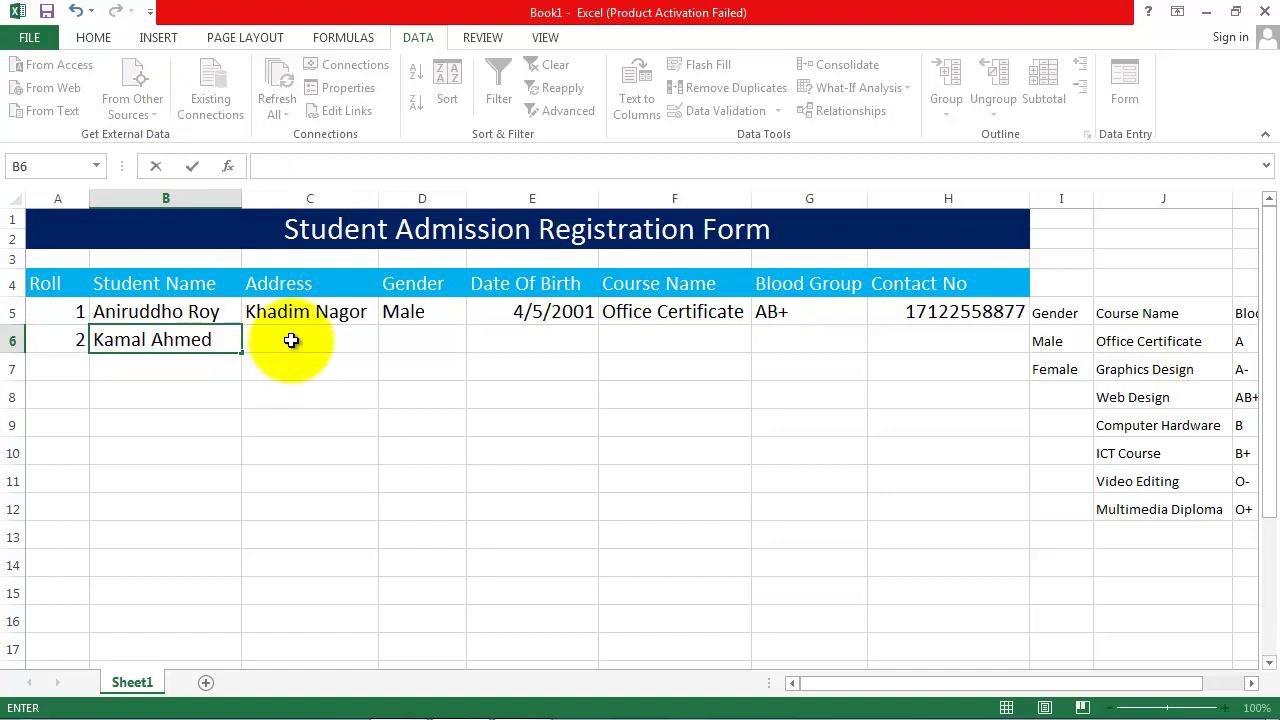
pyautogui.click(300, 340)
pyautogui.write('Dhaka')
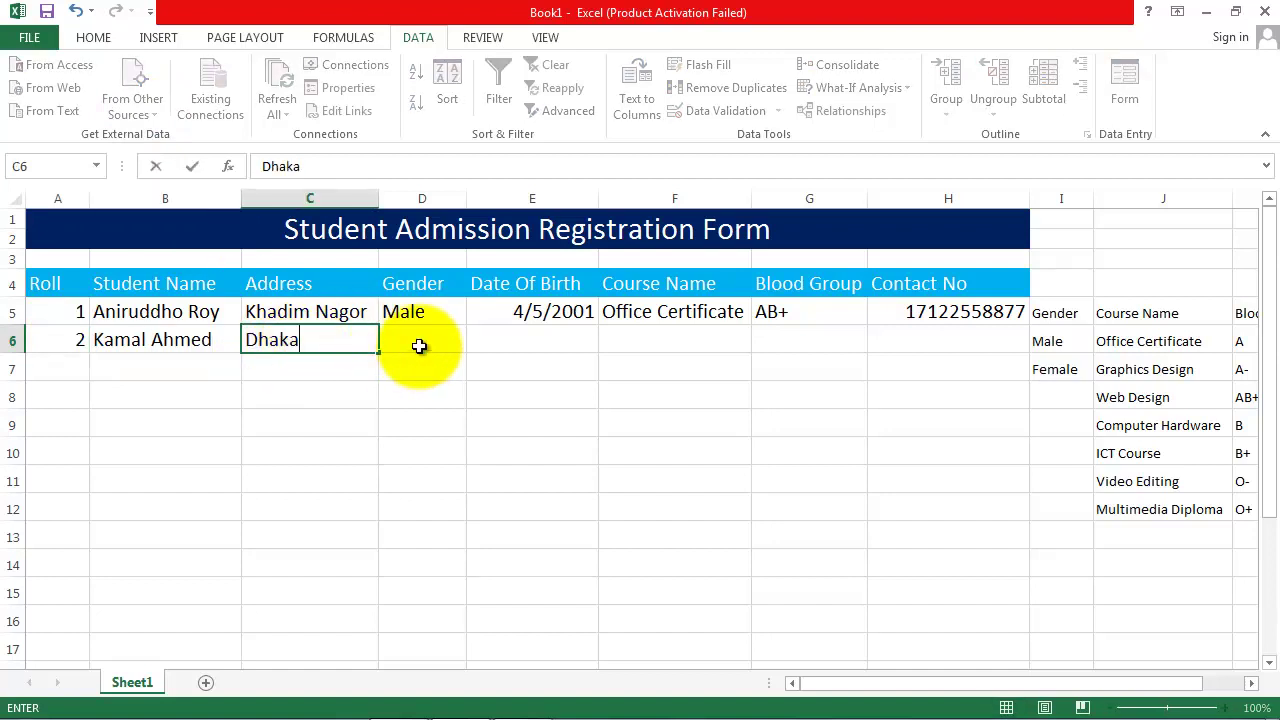
pyautogui.click(420, 342)
# - Set row 6 to Male, 12/10/1998, Web Design and B+, and type the contact number in H6
pyautogui.click(474, 342)
pyautogui.click(430, 360)
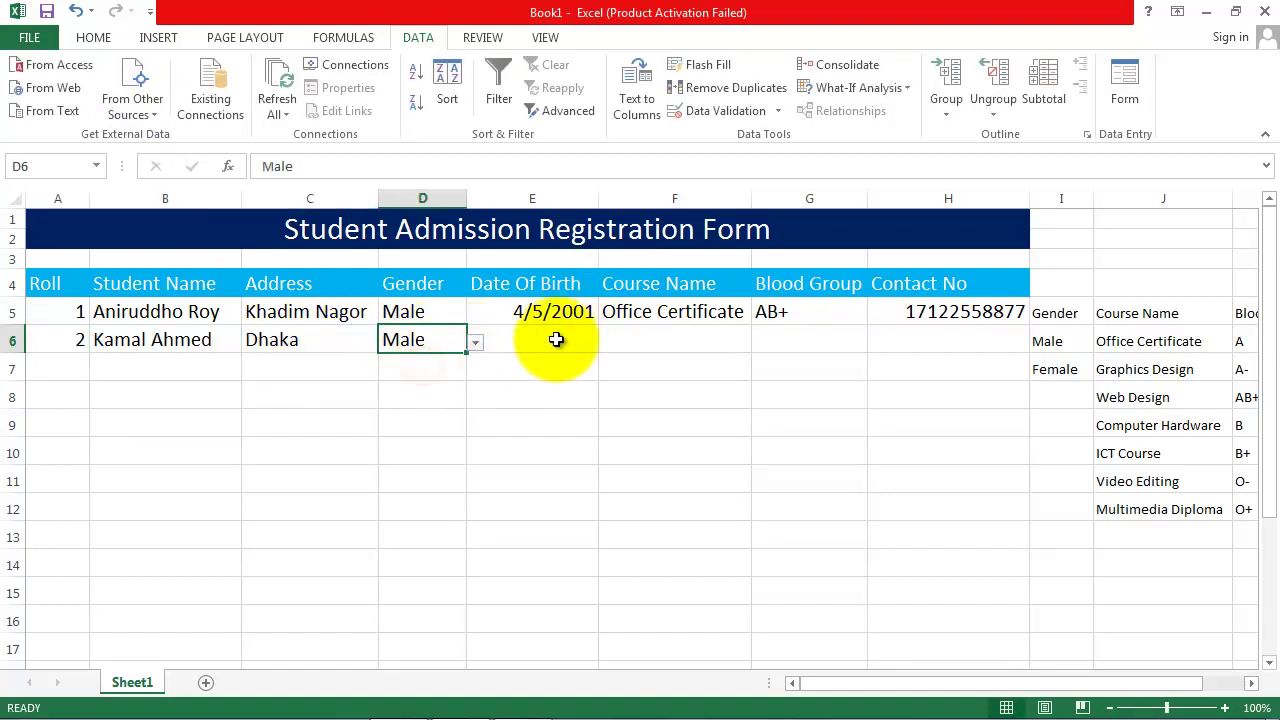
pyautogui.click(553, 339)
pyautogui.write('12/10/1998')
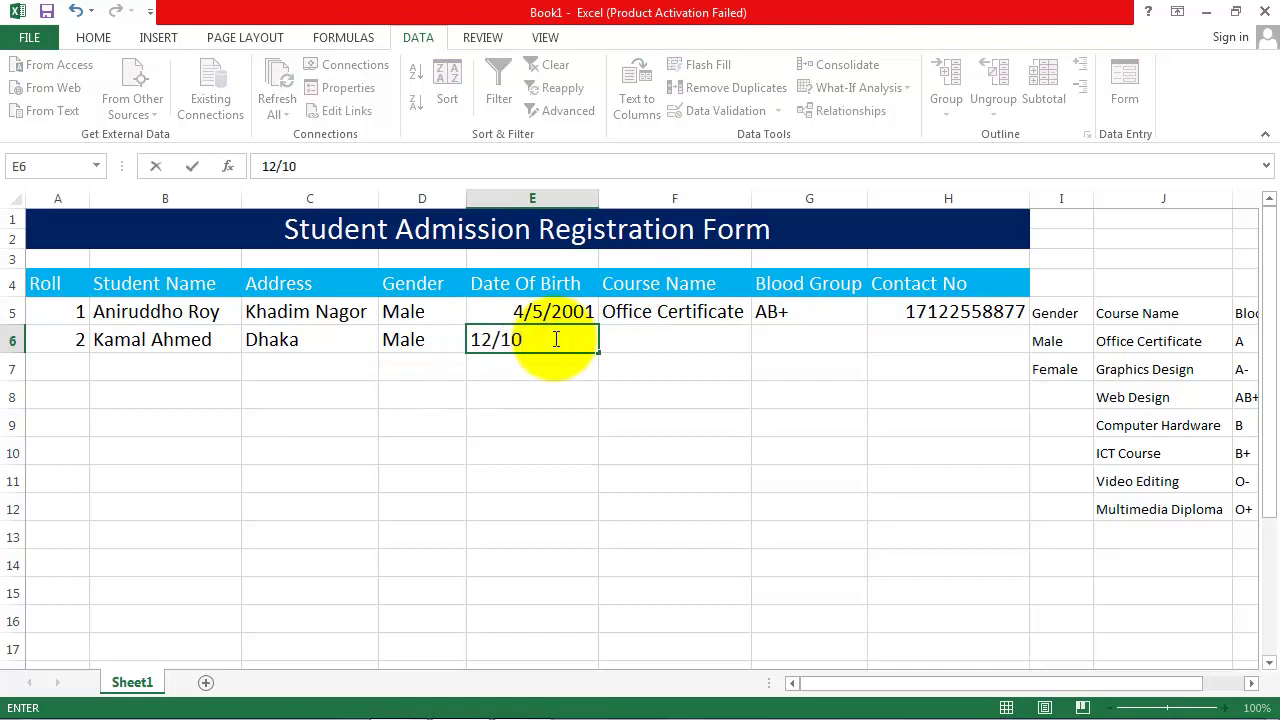
pyautogui.click(680, 342)
pyautogui.click(760, 342)
pyautogui.click(680, 386)
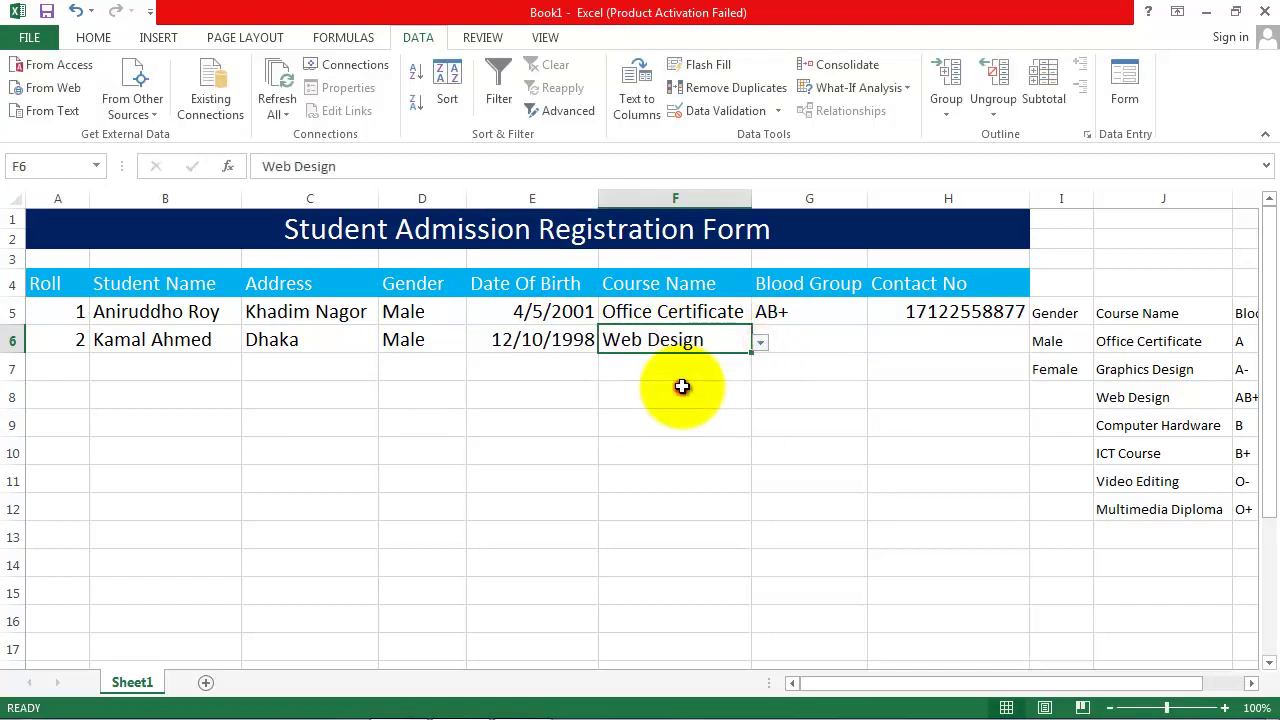
pyautogui.click(857, 342)
pyautogui.click(874, 344)
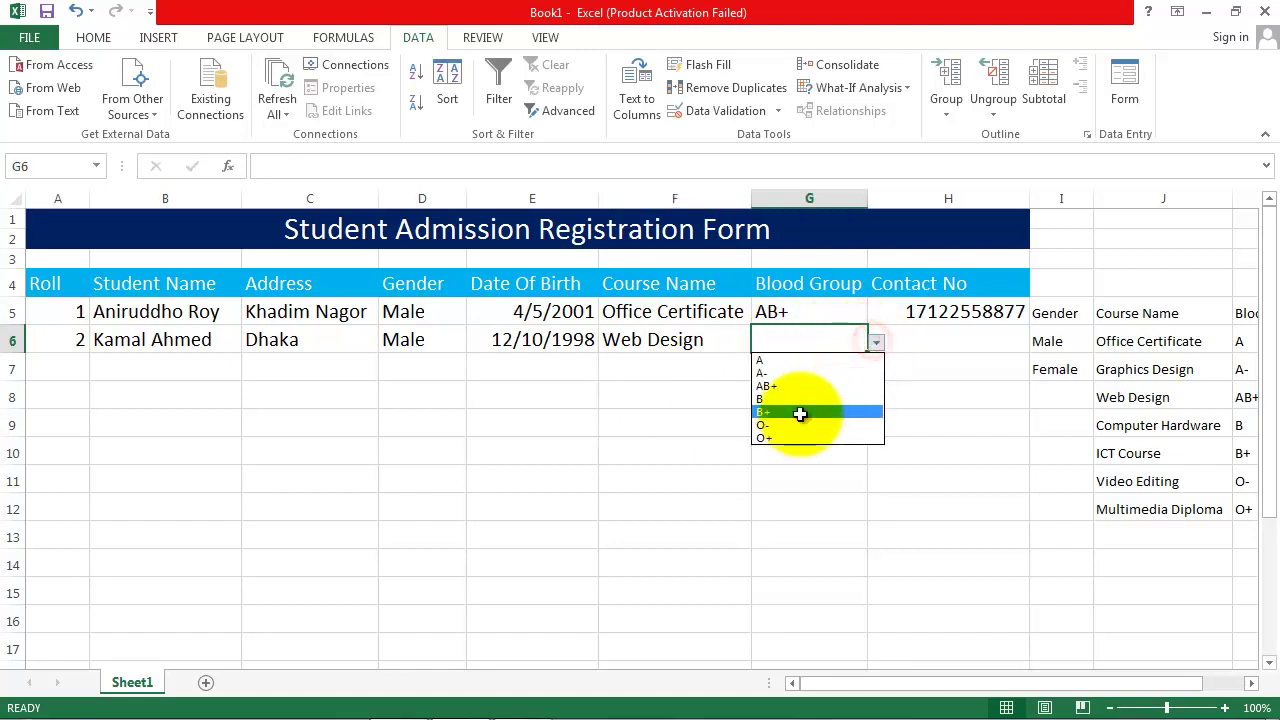
pyautogui.click(800, 412)
pyautogui.click(918, 339)
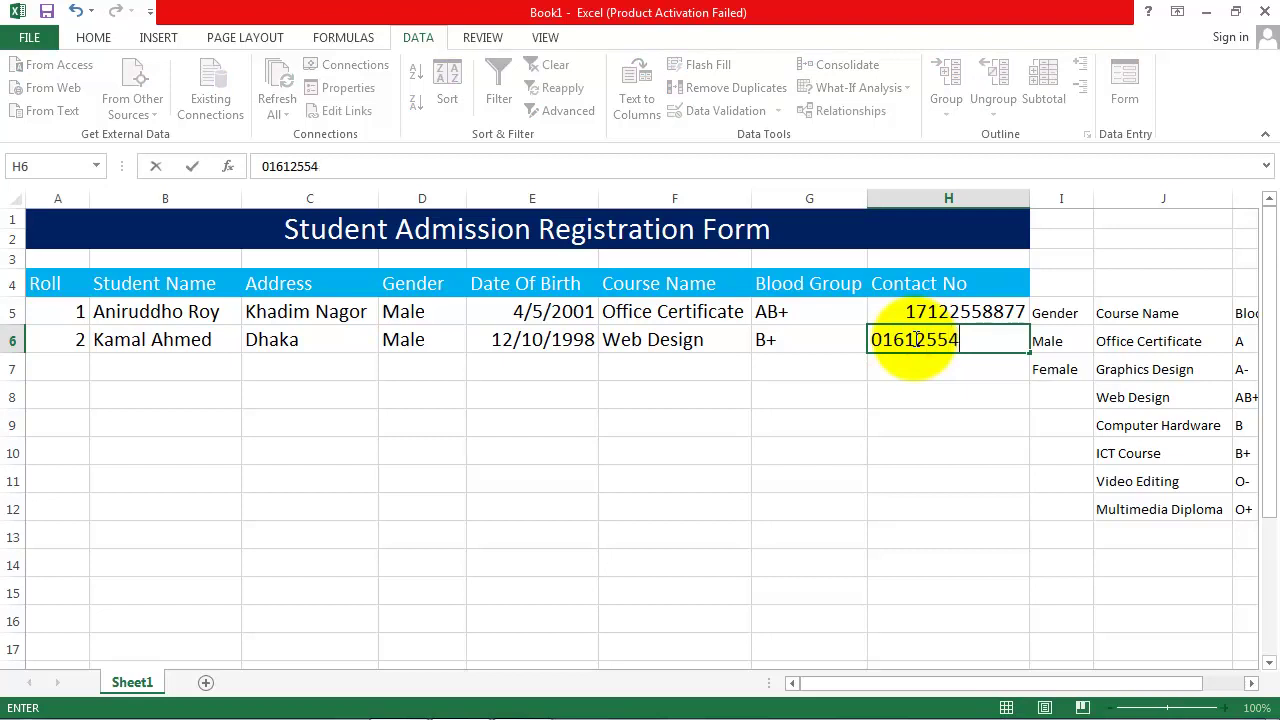
# - Enter the third student's roll number, name and address in row 7, with gender Male
pyautogui.click(58, 363)
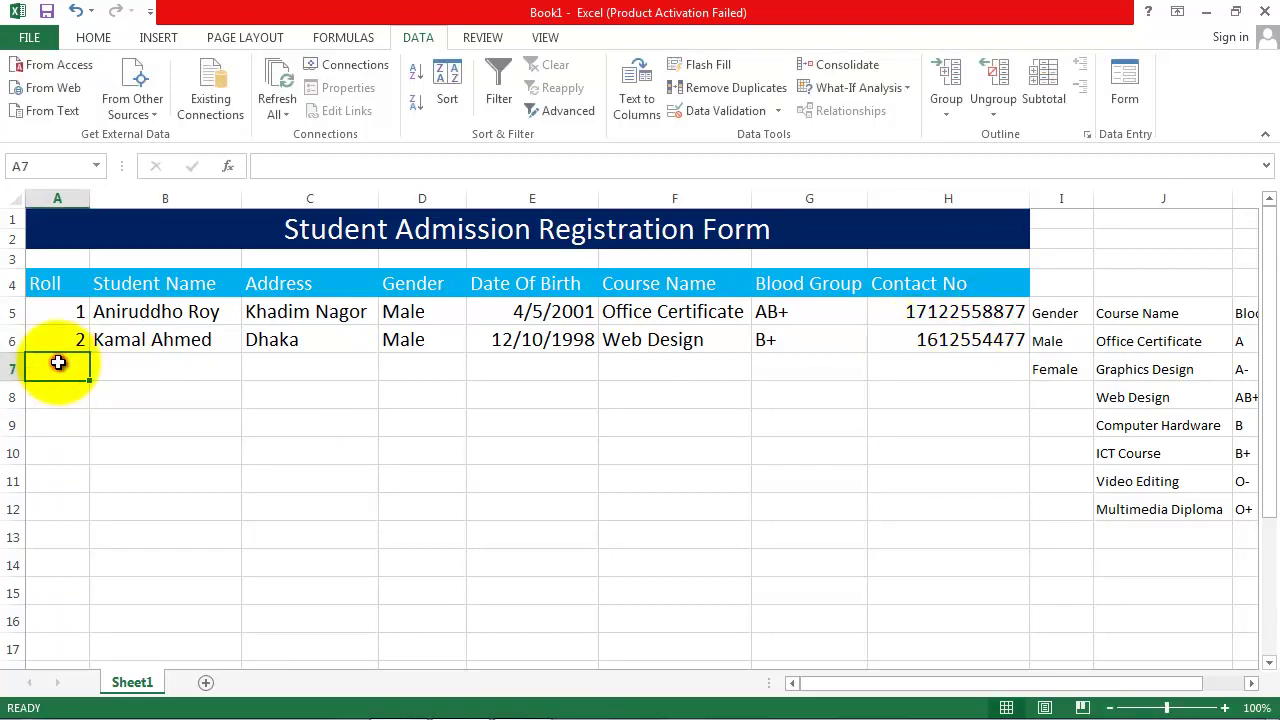
pyautogui.write('2')
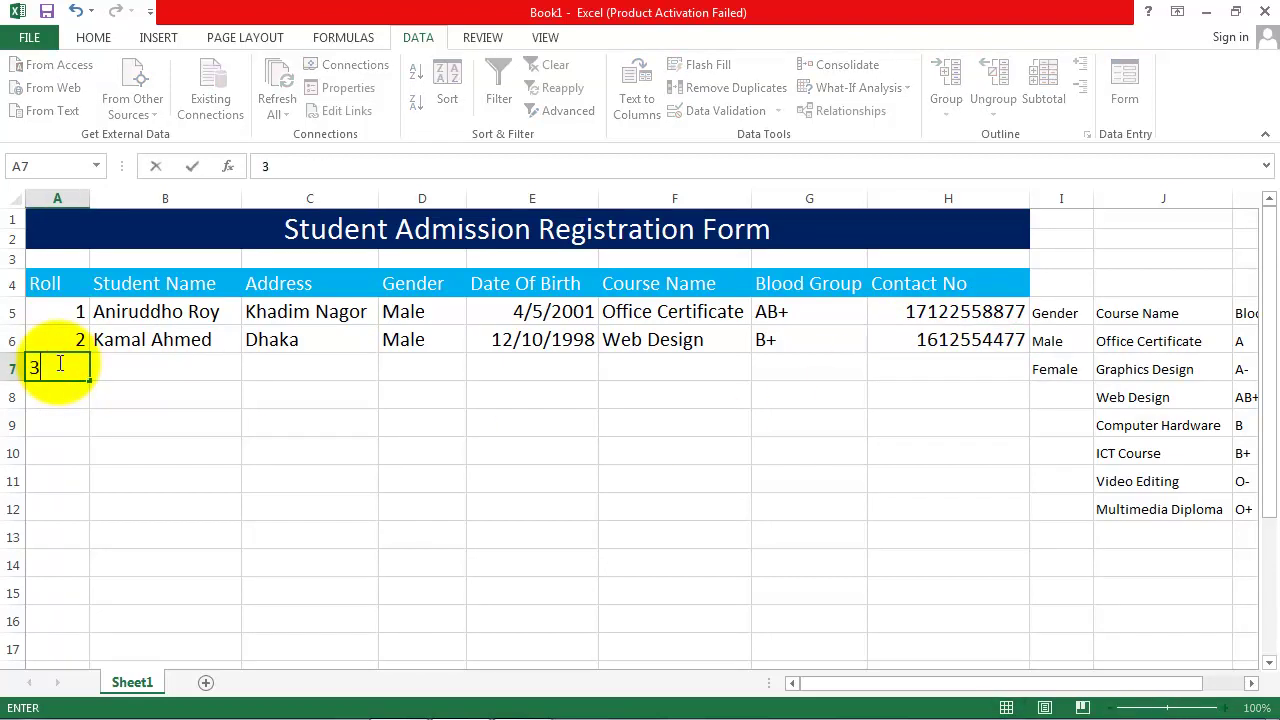
pyautogui.click(137, 363)
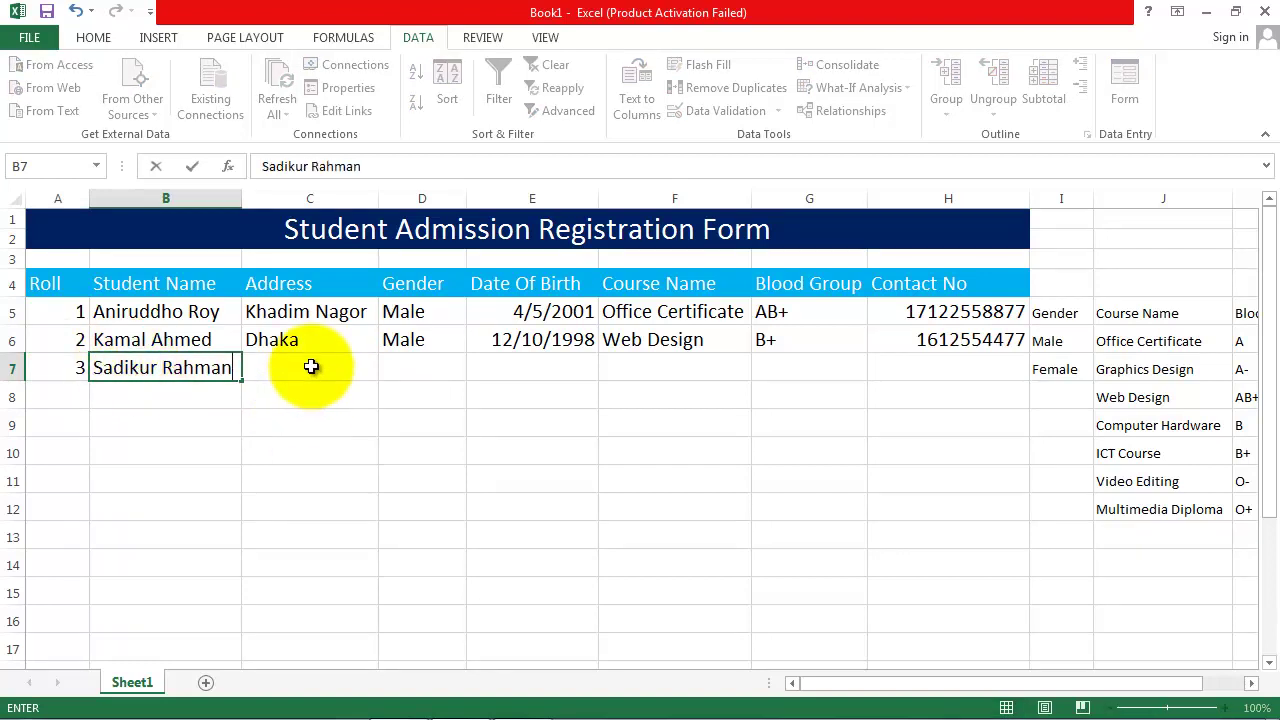
pyautogui.click(310, 363)
pyautogui.write('Sylhet')
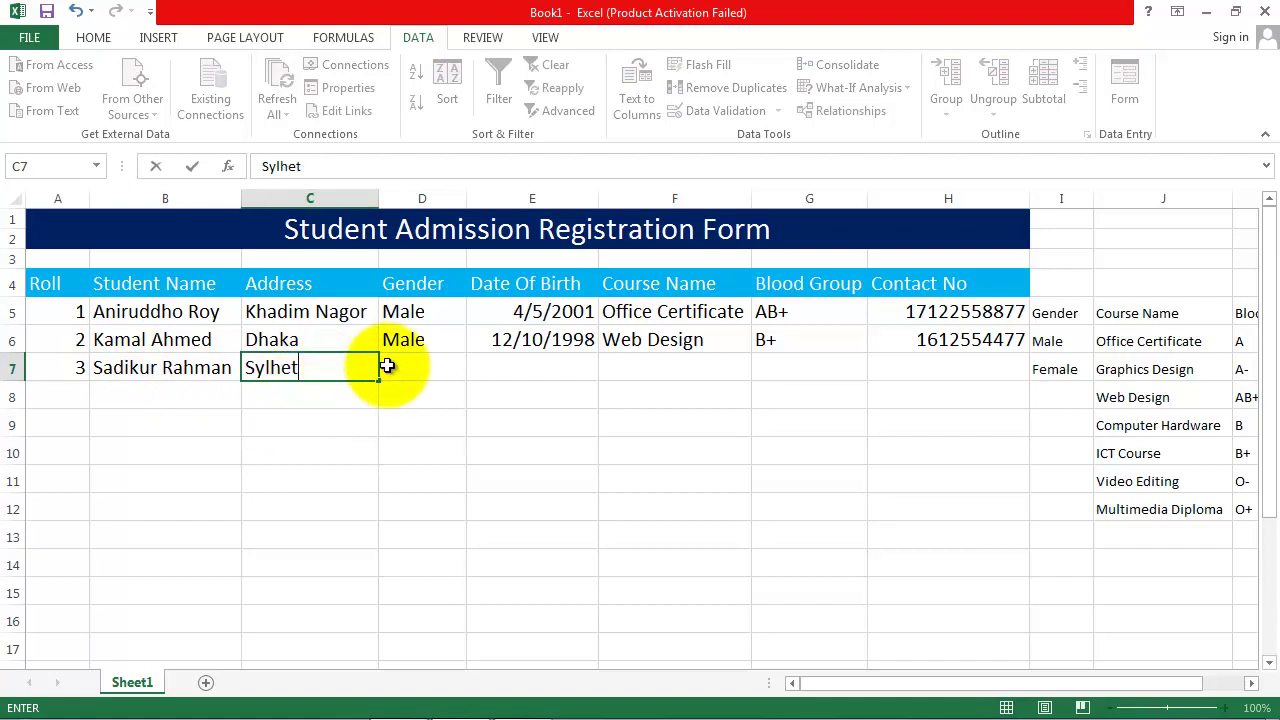
pyautogui.click(406, 364)
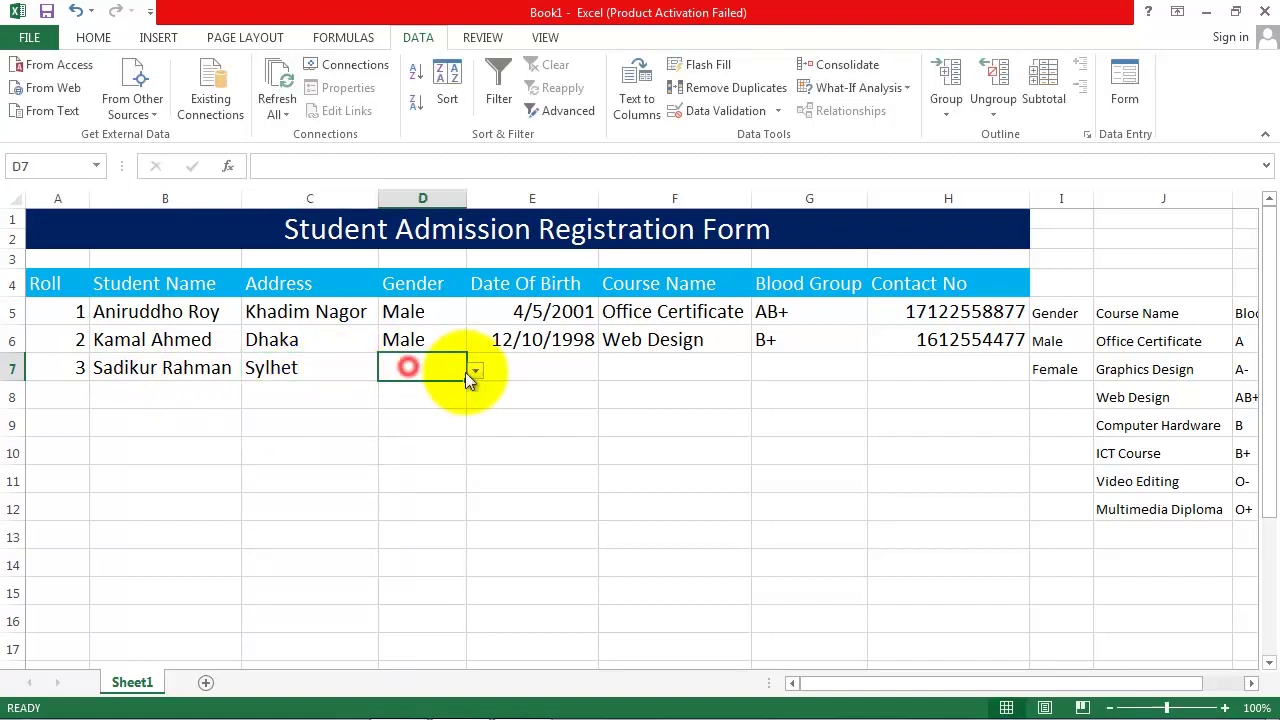
pyautogui.click(475, 370)
pyautogui.click(425, 386)
# - Complete row 7 with a birth date, Graphics Design, blood group A- and a contact number
pyautogui.click(505, 368)
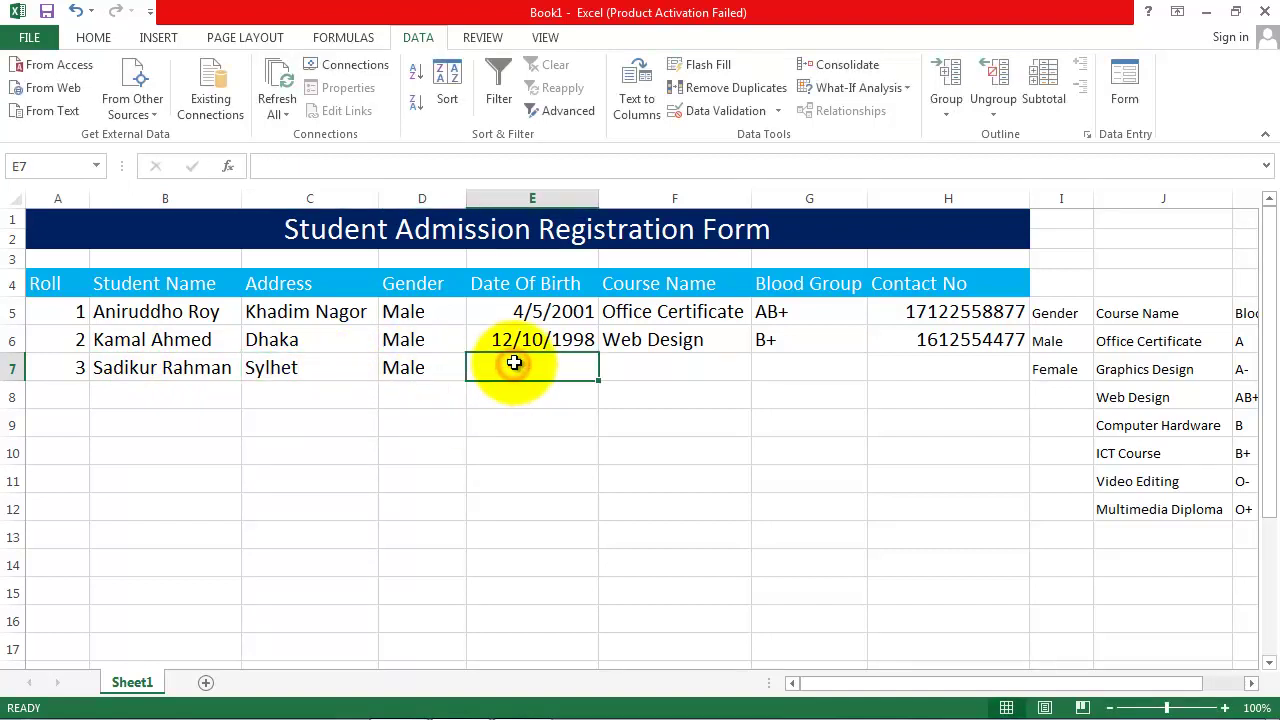
pyautogui.write('8/8/1')
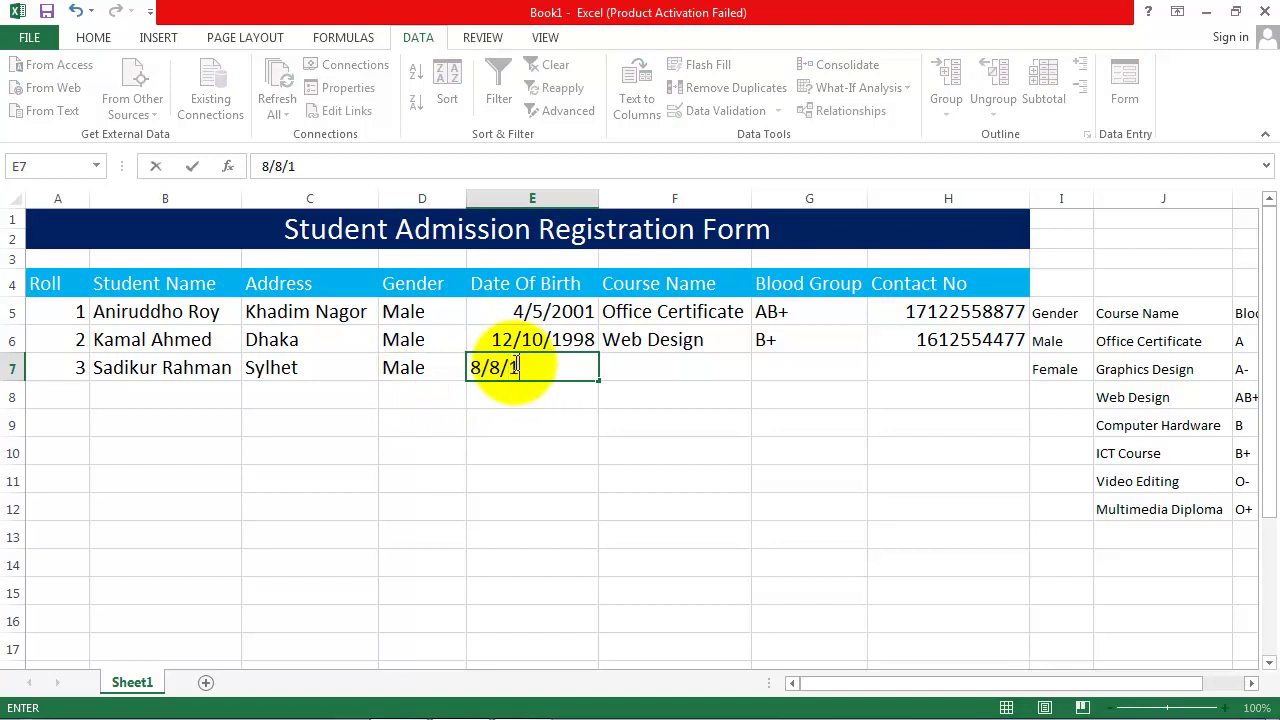
pyautogui.write('999')
pyautogui.click(634, 362)
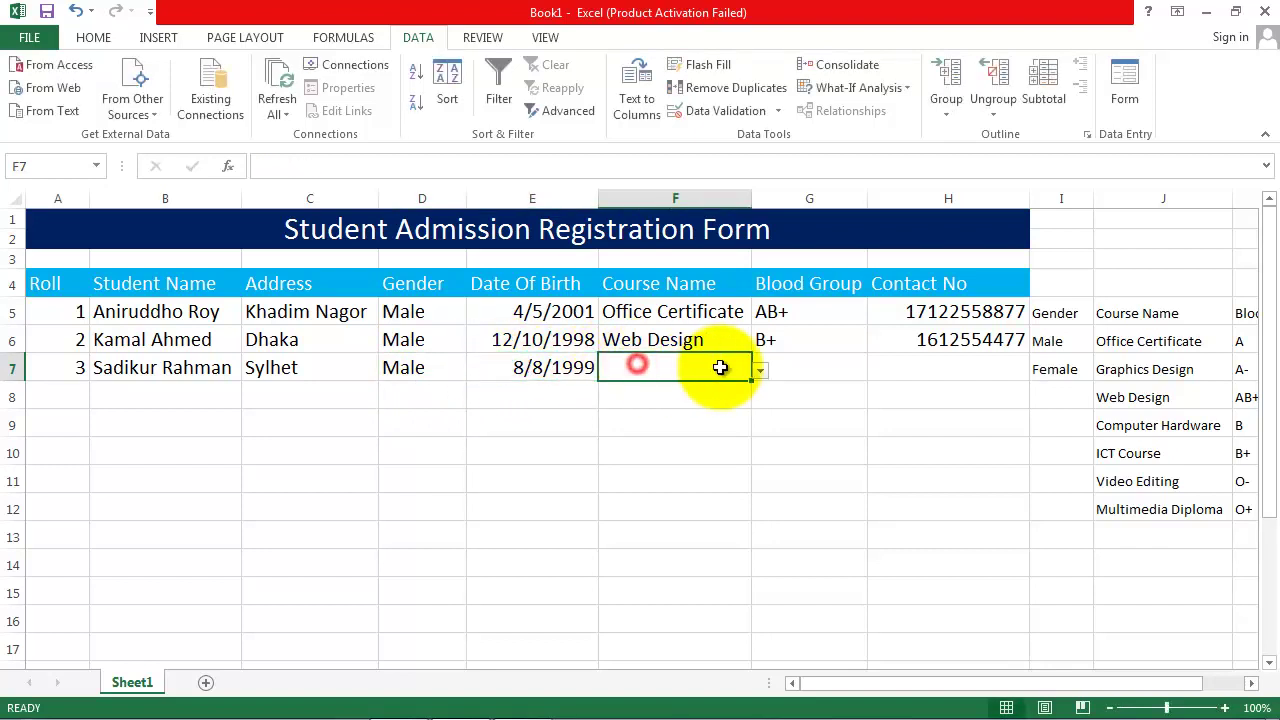
pyautogui.click(760, 369)
pyautogui.click(650, 401)
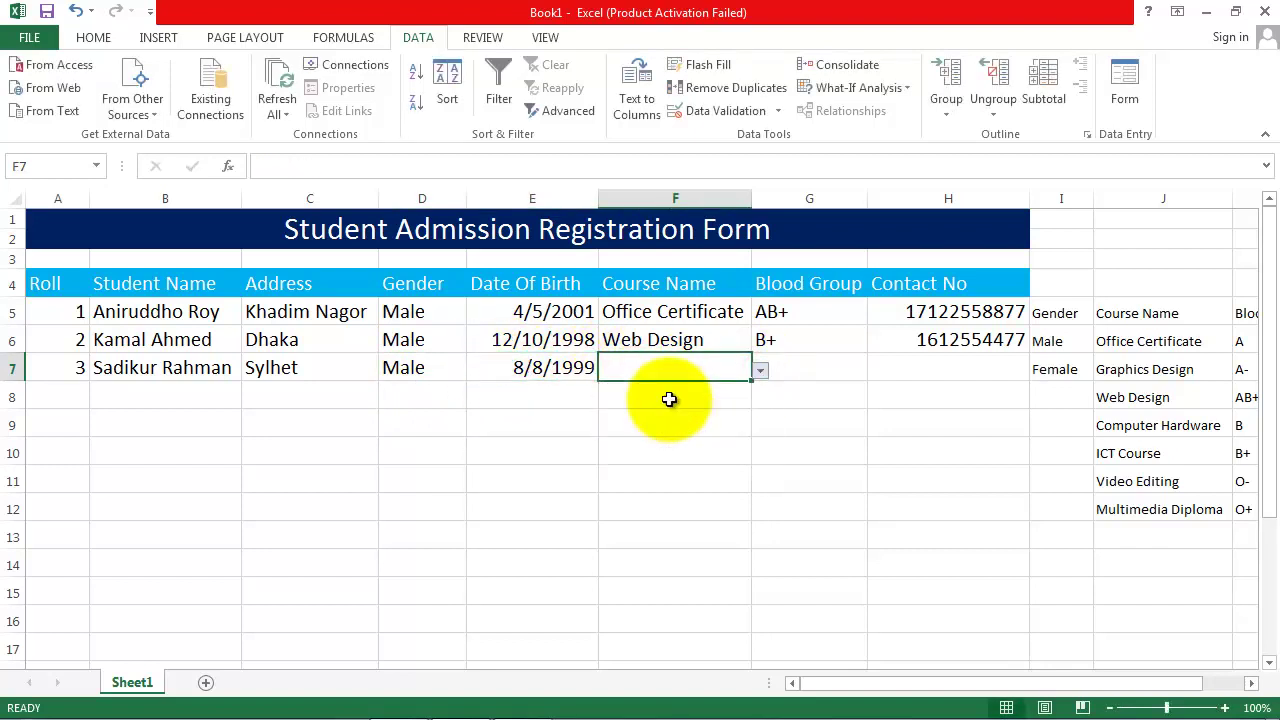
pyautogui.click(828, 366)
pyautogui.click(874, 371)
pyautogui.click(805, 400)
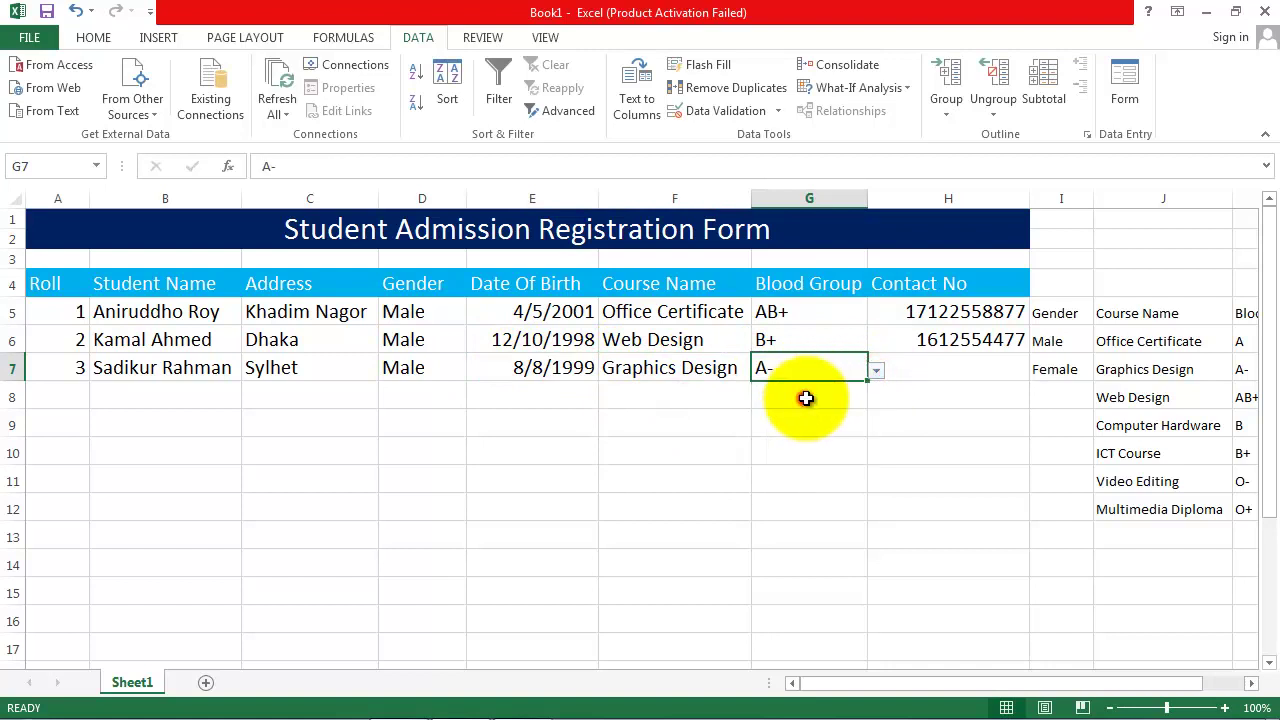
pyautogui.click(934, 366)
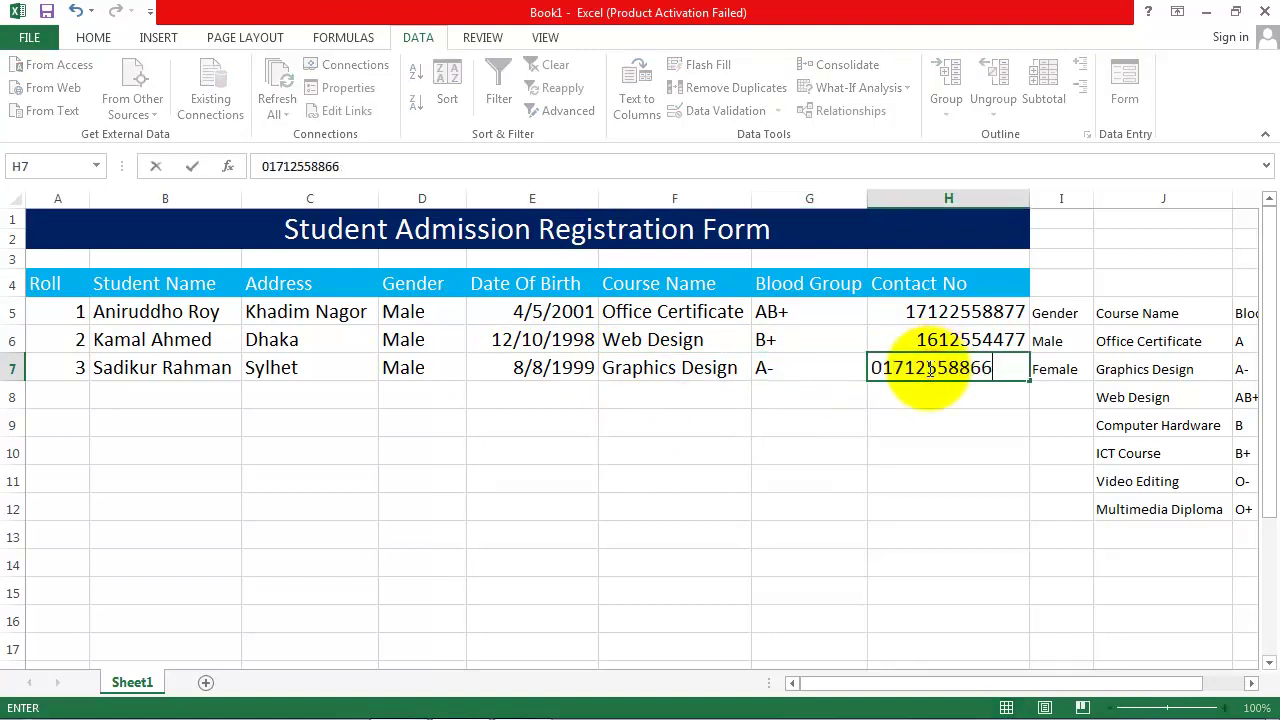
pyautogui.press('Return')
# - Start row 8 with roll 4, the student's name and address, and gender Female
pyautogui.click(79, 396)
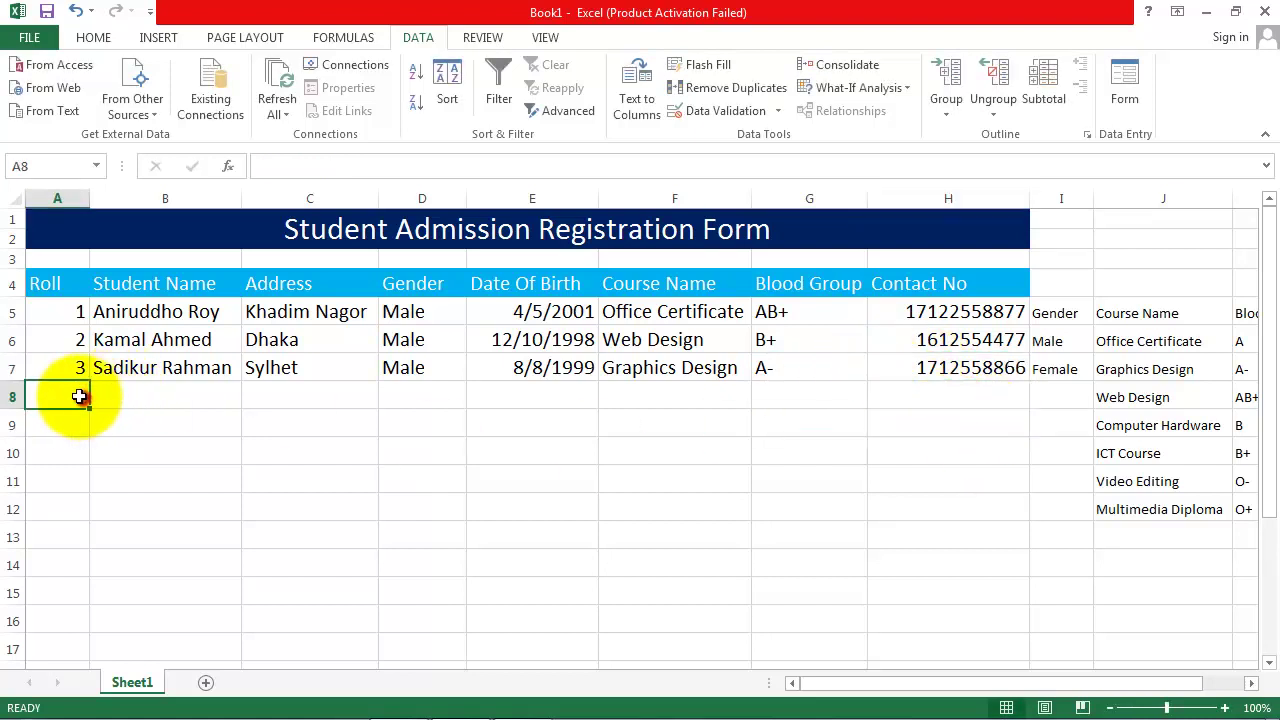
pyautogui.write('4')
pyautogui.click(175, 398)
pyautogui.write('Pu')
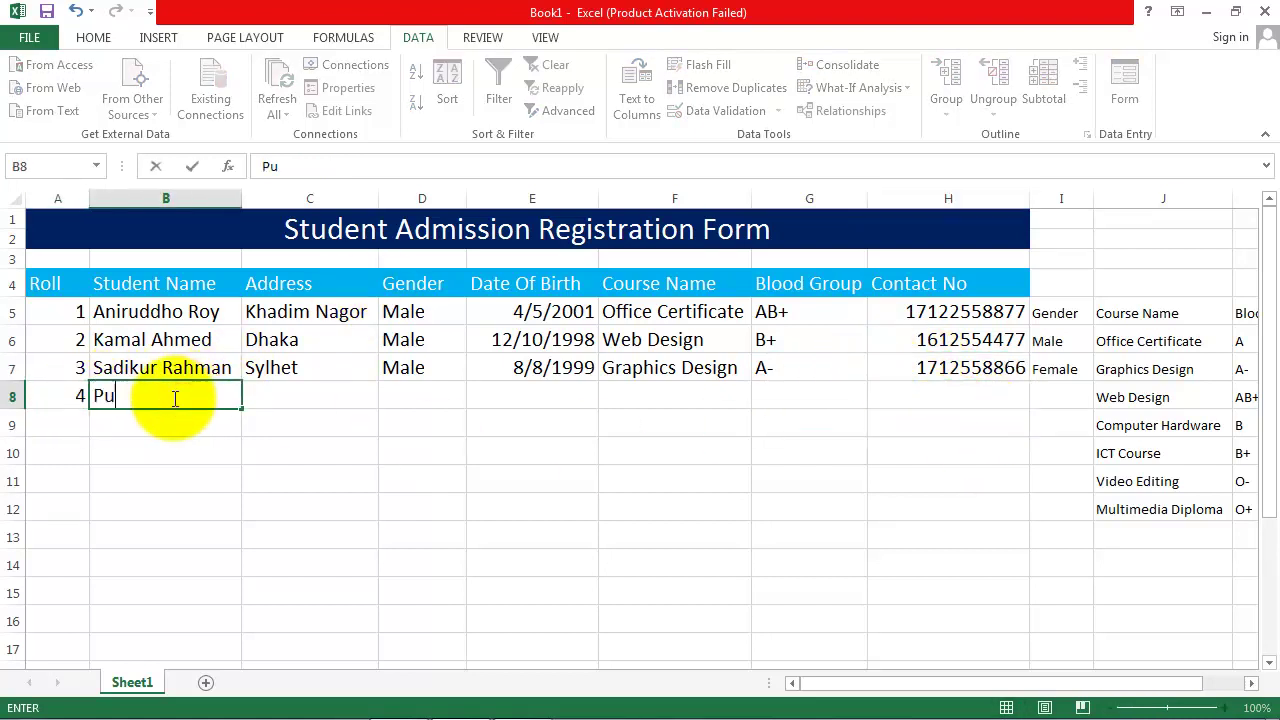
pyautogui.write('y')
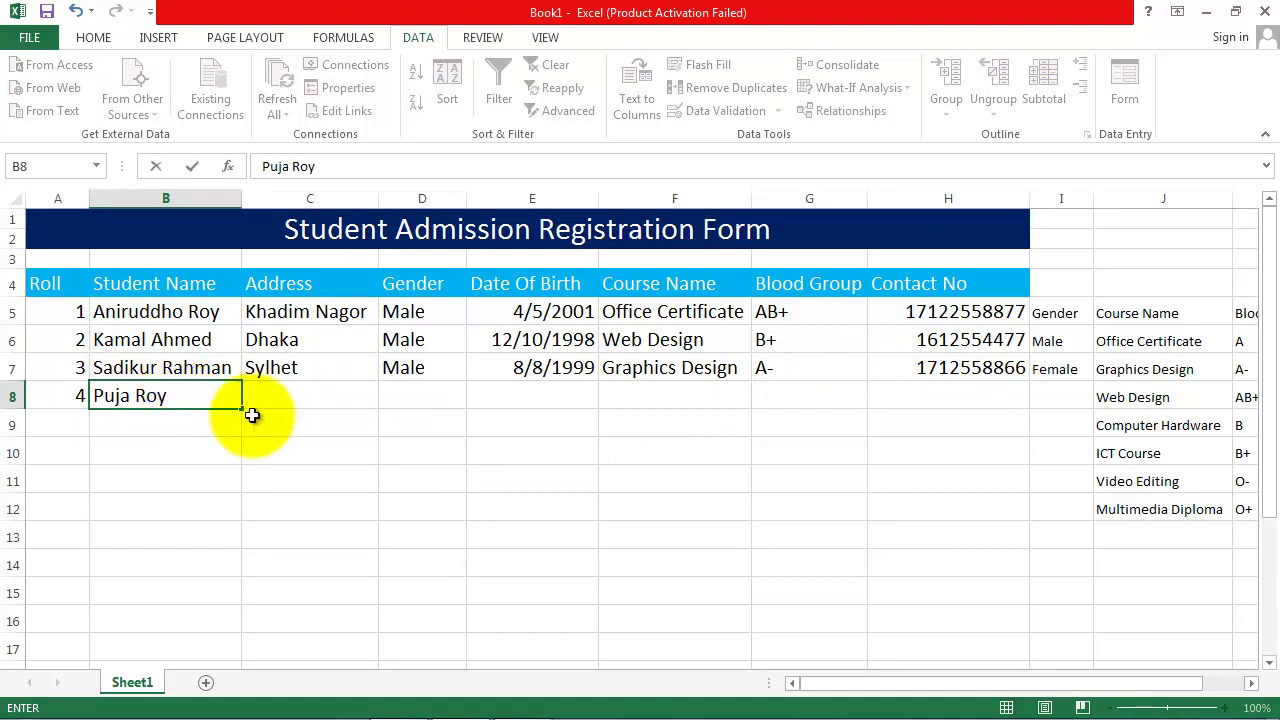
pyautogui.click(306, 397)
pyautogui.write('Sunamgonj')
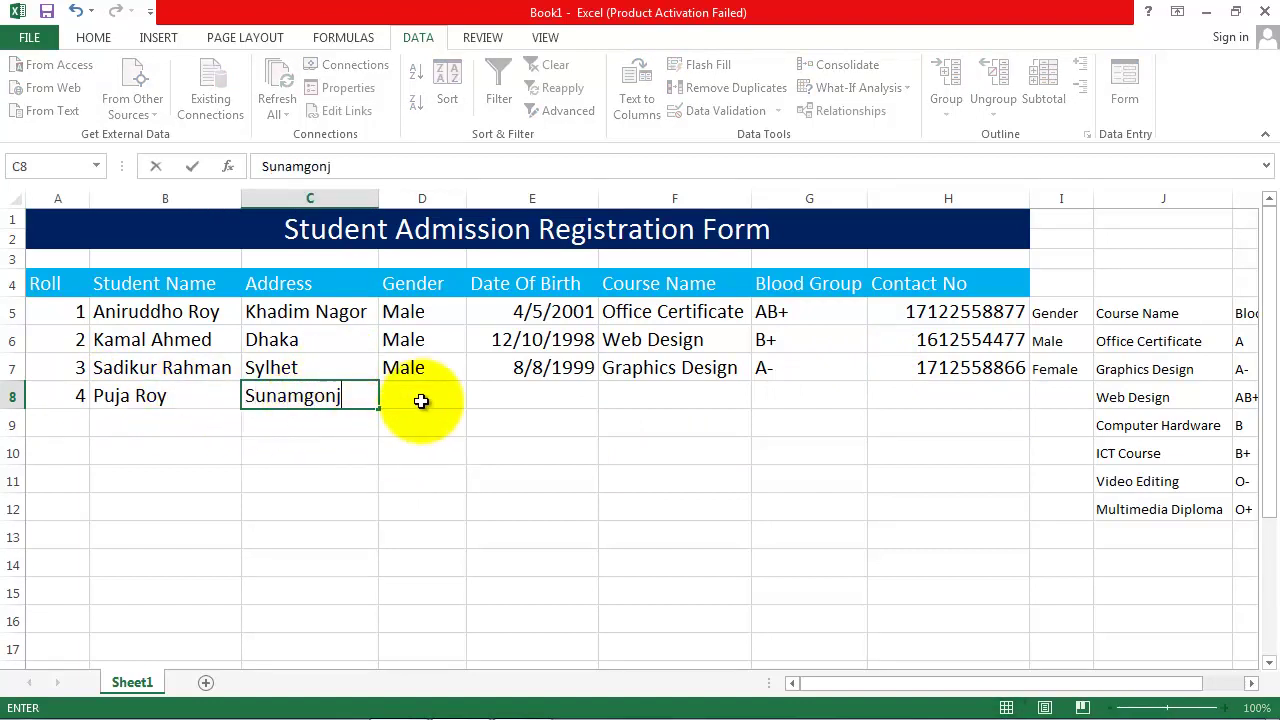
pyautogui.click(423, 398)
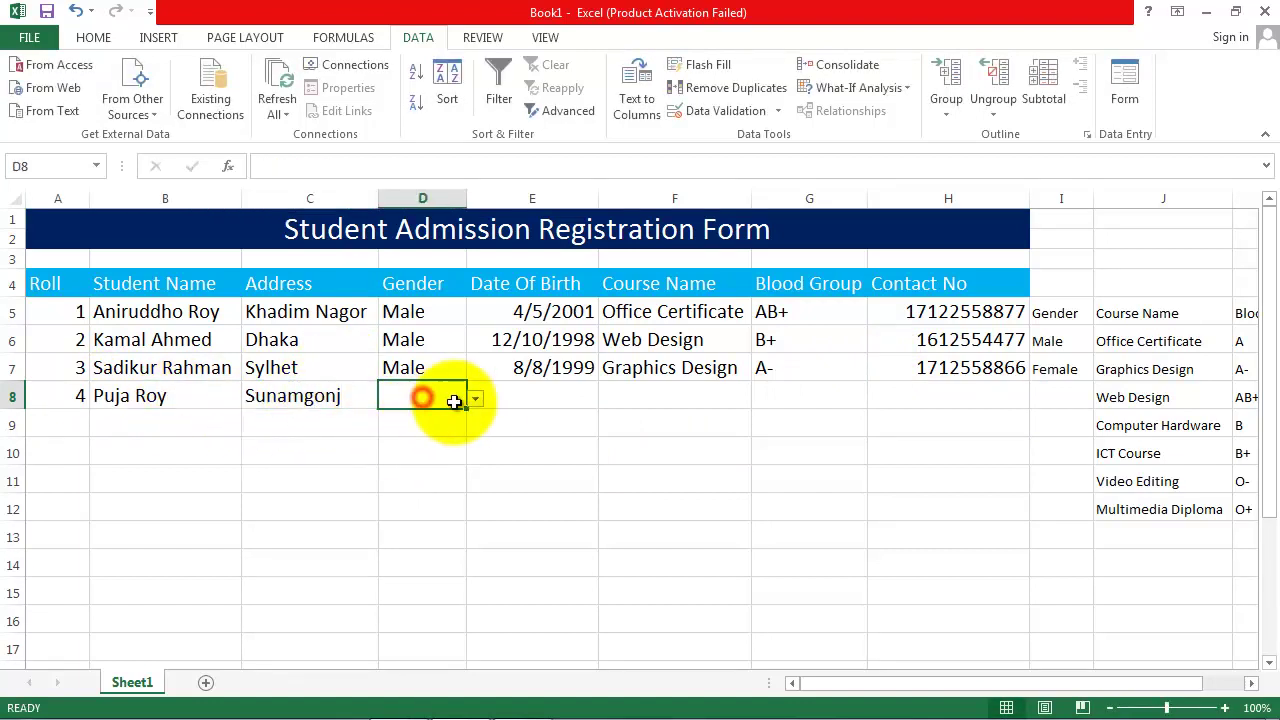
pyautogui.click(476, 399)
pyautogui.click(417, 429)
# - Give row 8 birth date 4/10/1998, Graphics Design, blood group AB+ and a contact number
pyautogui.click(576, 397)
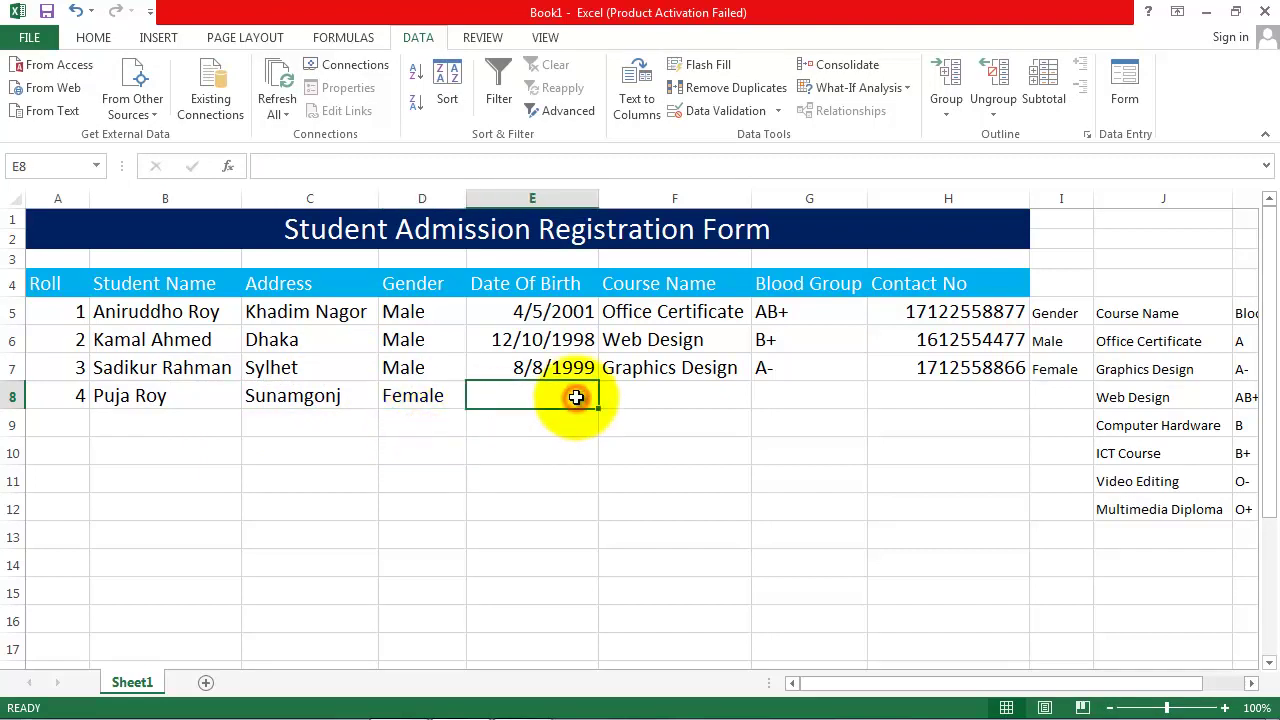
pyautogui.write('4/10/1998')
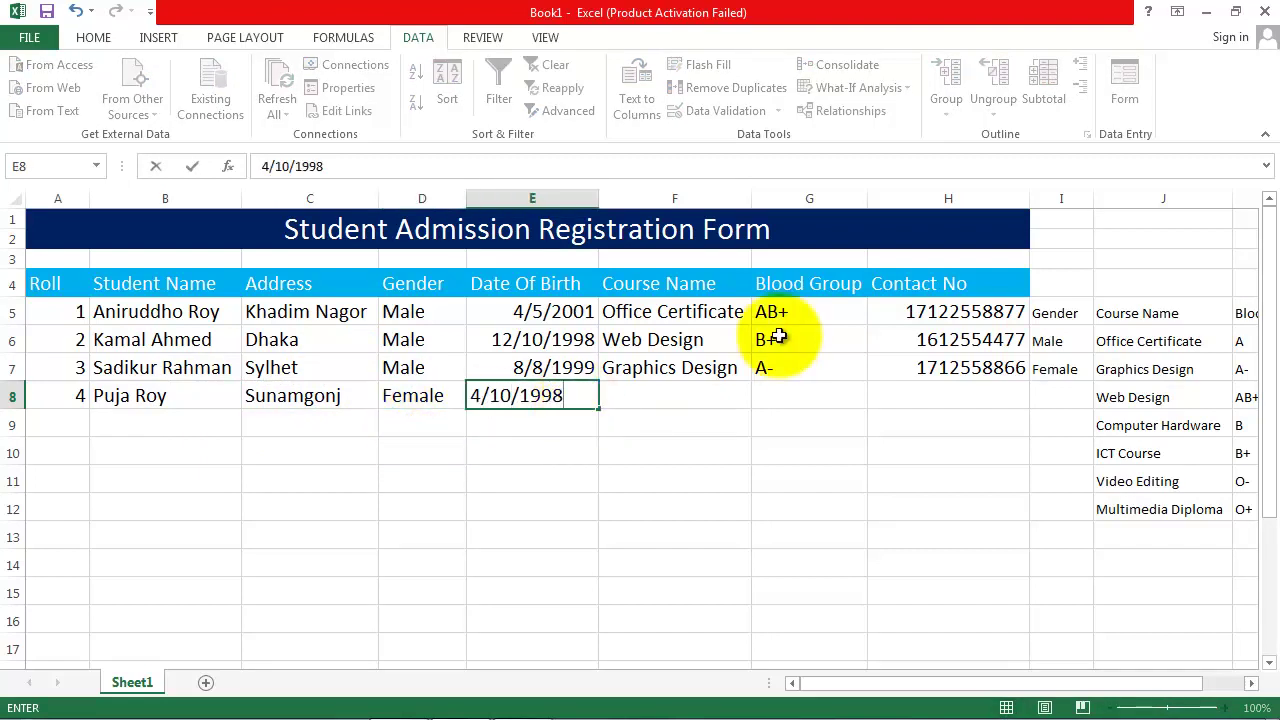
pyautogui.click(679, 388)
pyautogui.click(759, 400)
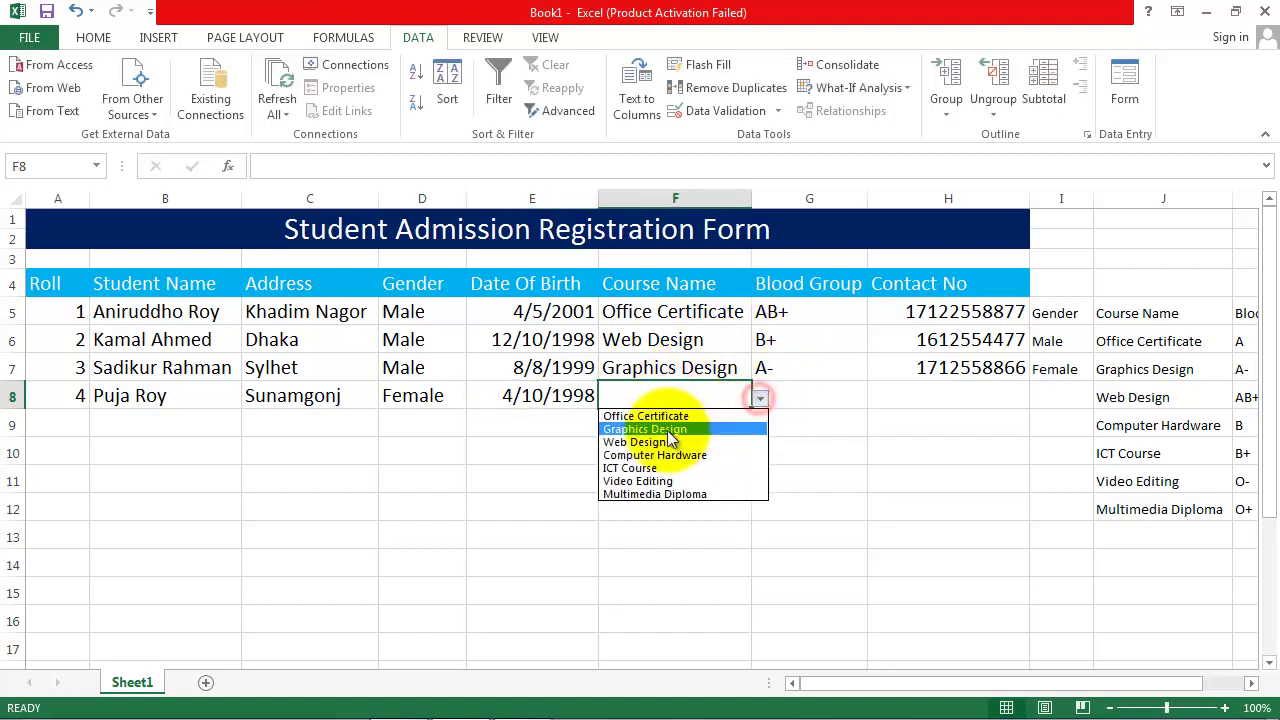
pyautogui.click(666, 431)
pyautogui.click(797, 394)
pyautogui.click(875, 400)
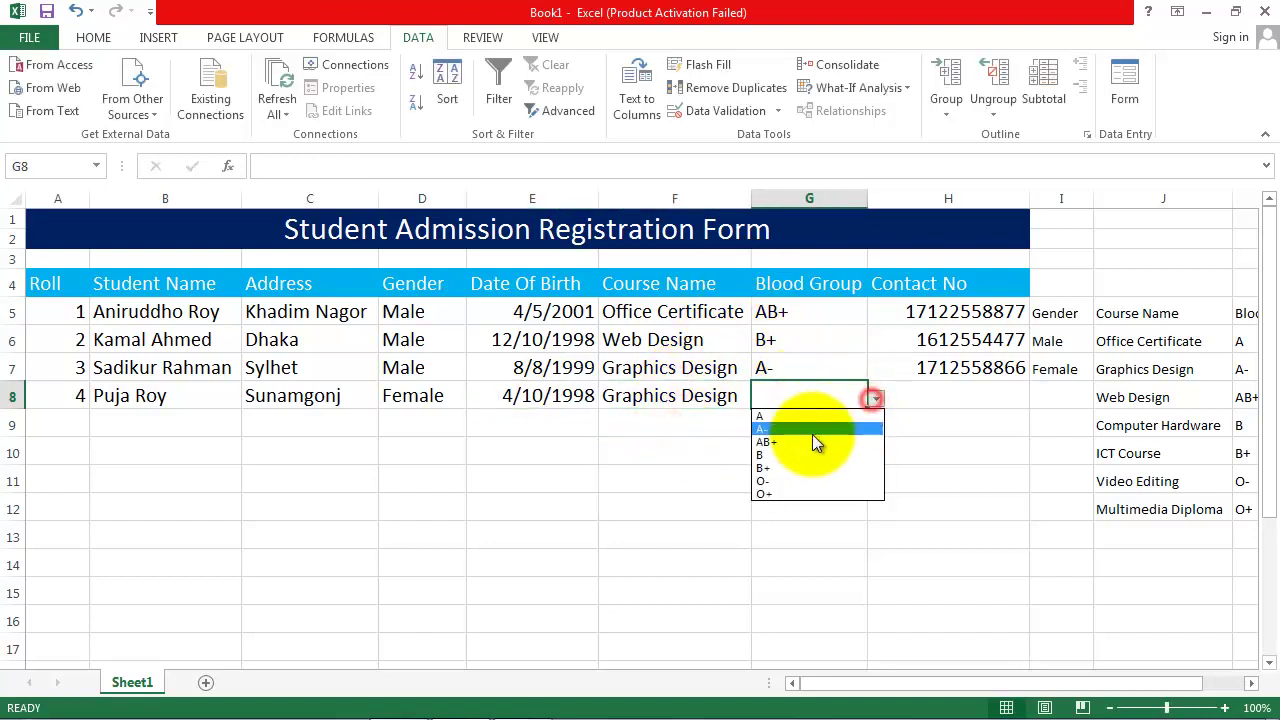
pyautogui.click(812, 446)
pyautogui.click(918, 395)
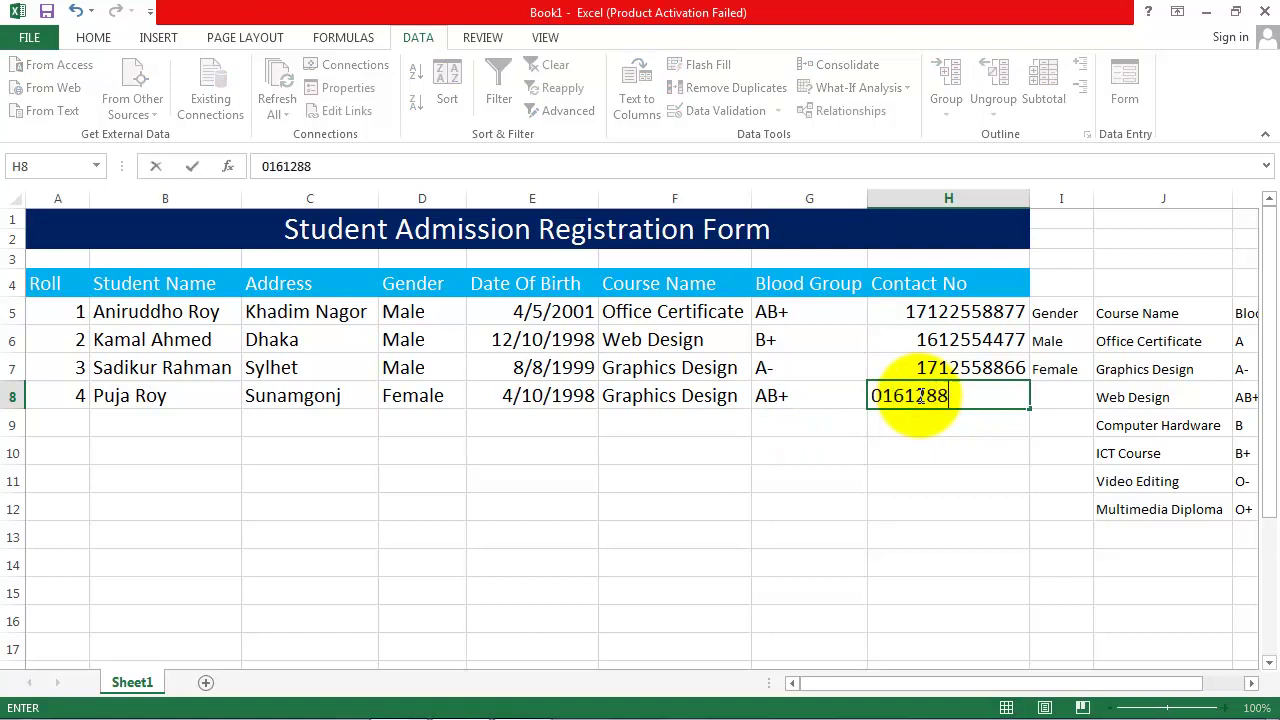
# - Enter roll 5, the corrected student name and address in row 9, with gender Male
pyautogui.click(80, 423)
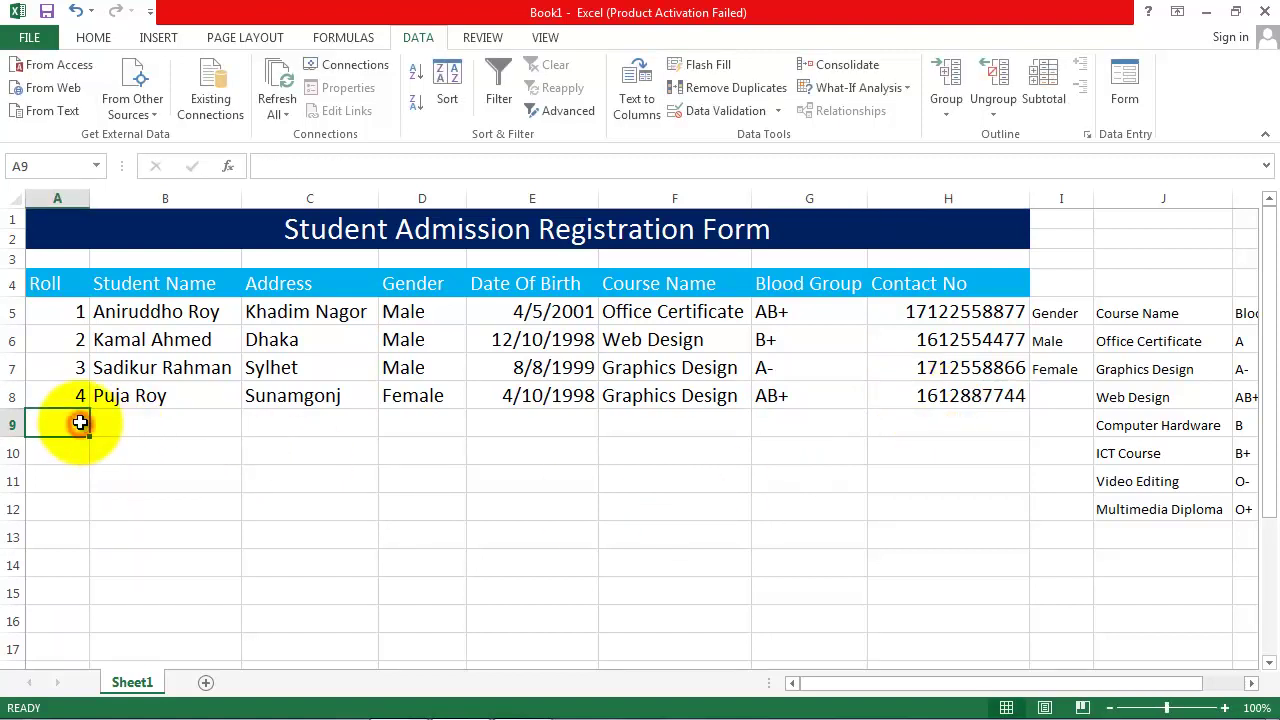
pyautogui.write('5')
pyautogui.click(132, 420)
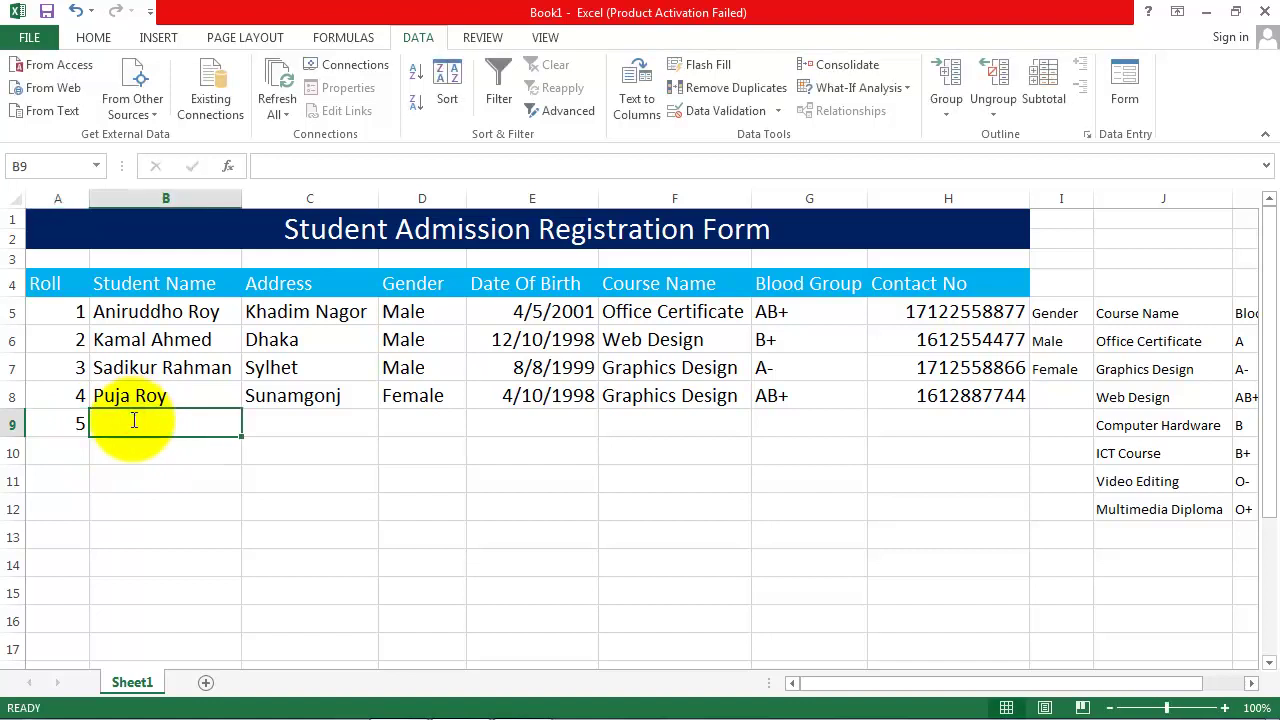
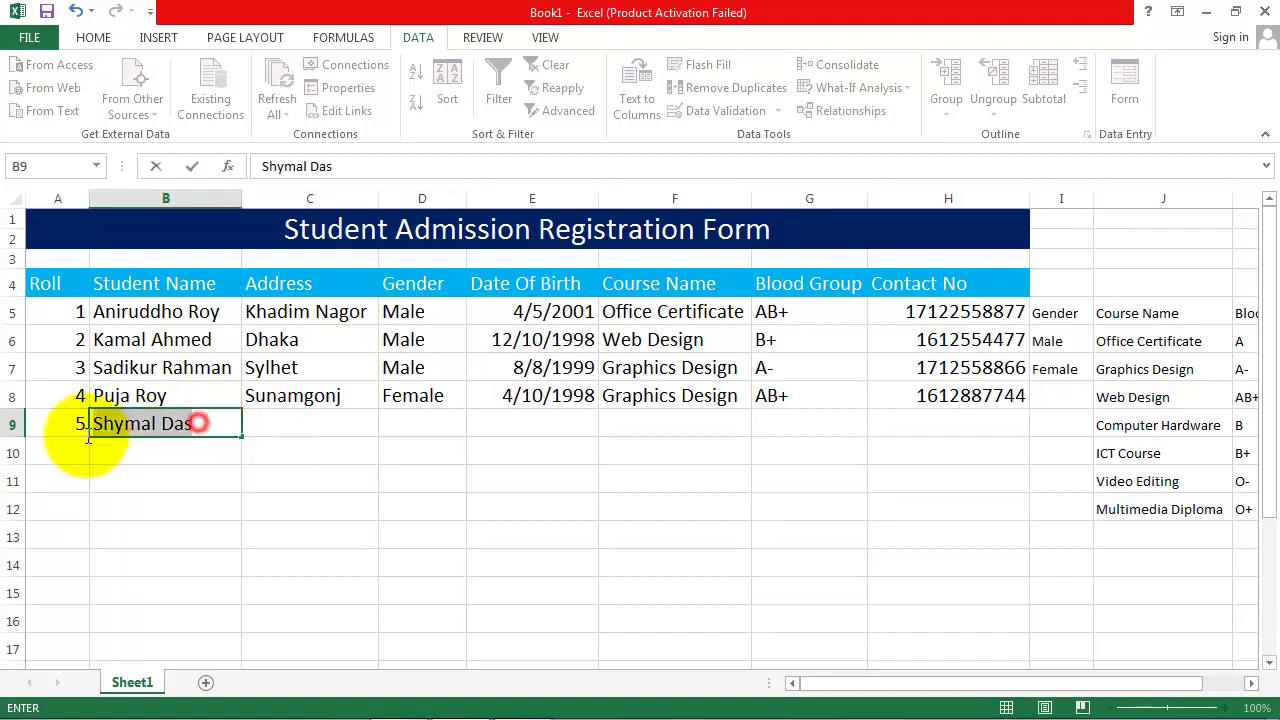
pyautogui.click(292, 563)
pyautogui.click(125, 426)
pyautogui.write('S')
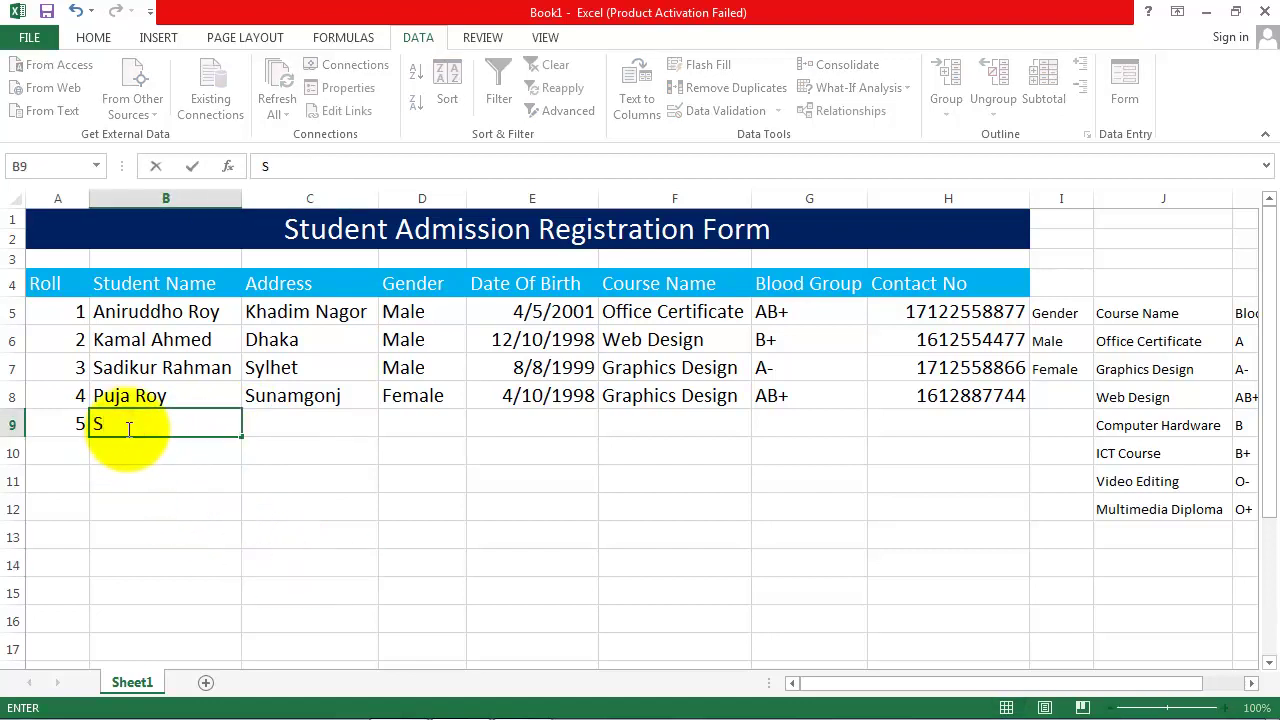
pyautogui.write('as')
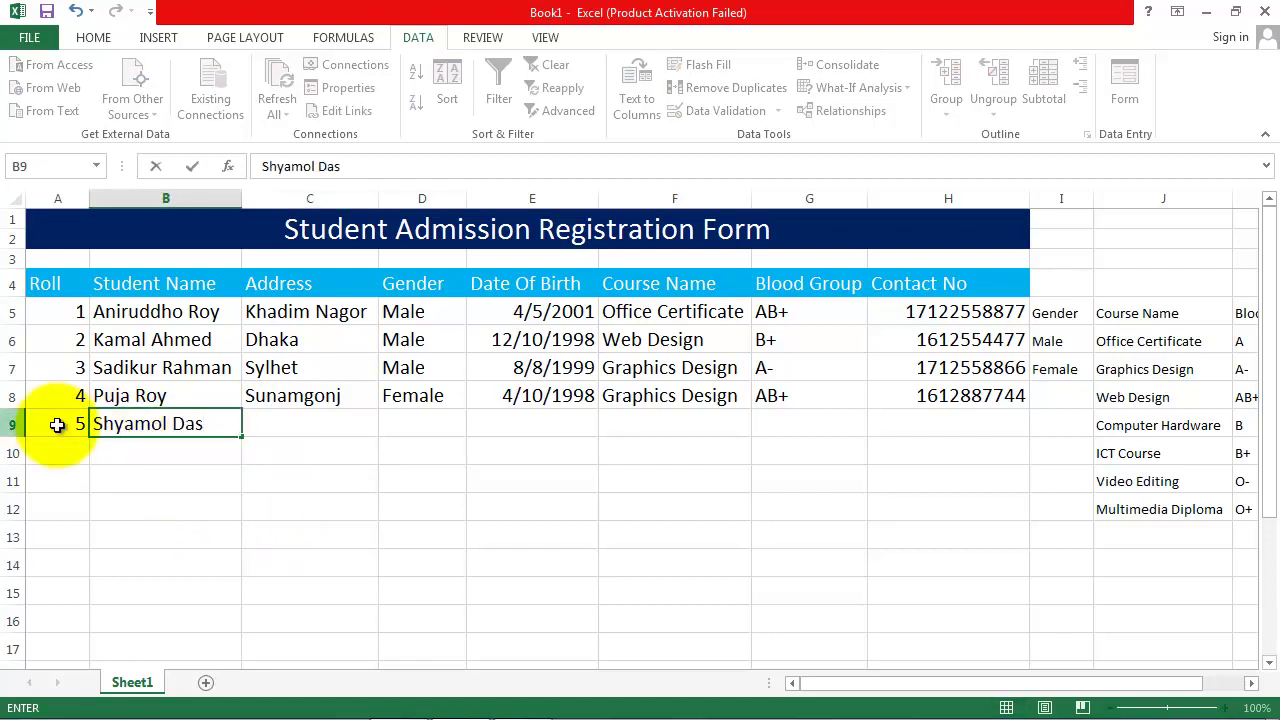
pyautogui.click(286, 422)
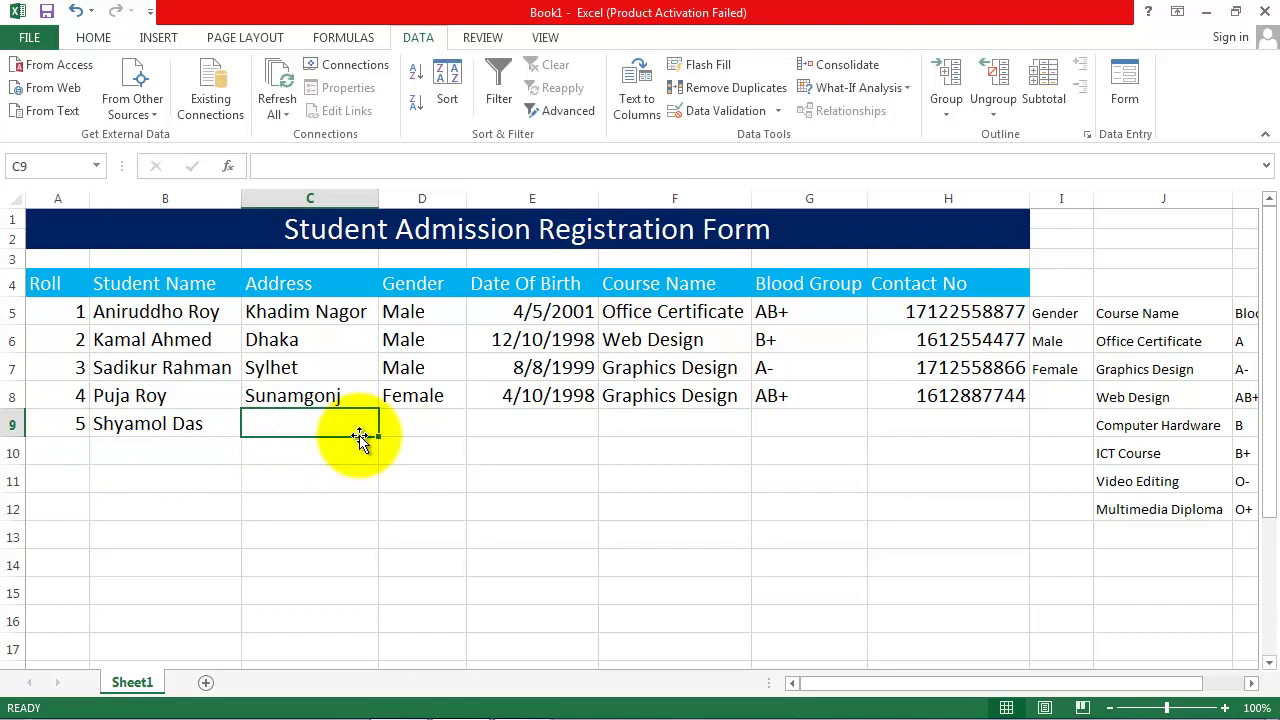
pyautogui.write('Chamile Bhag')
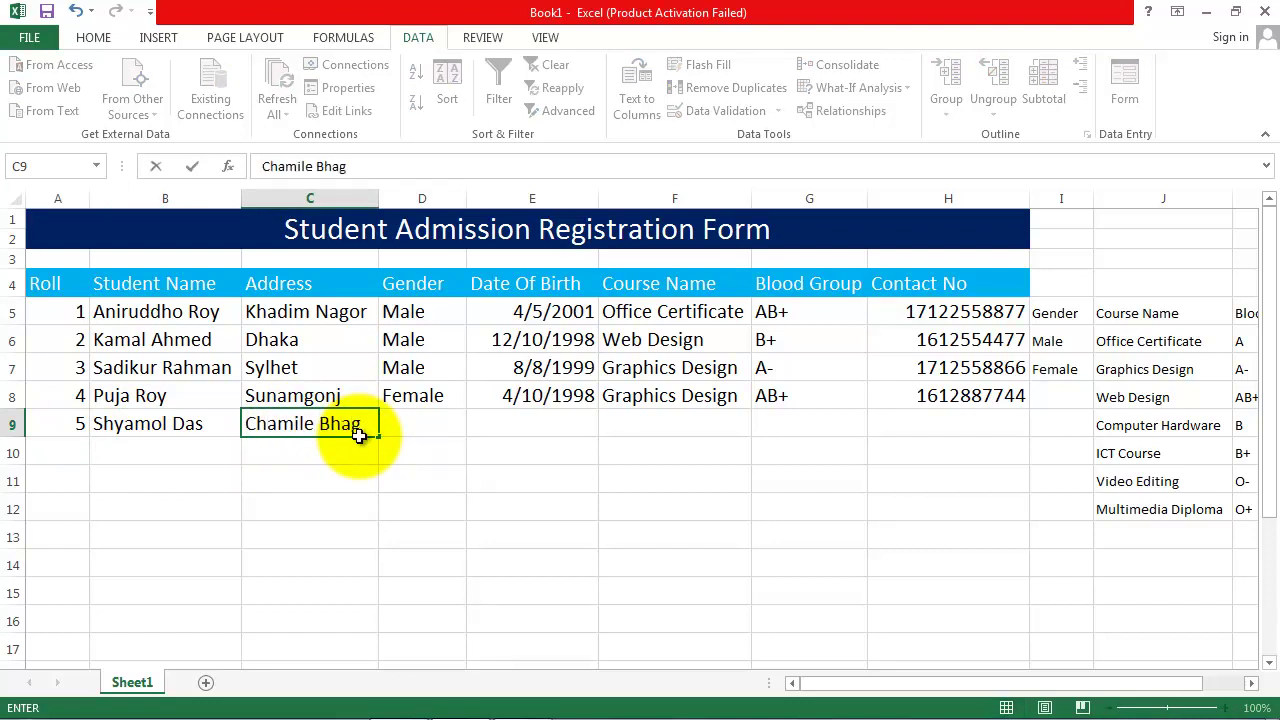
pyautogui.click(414, 426)
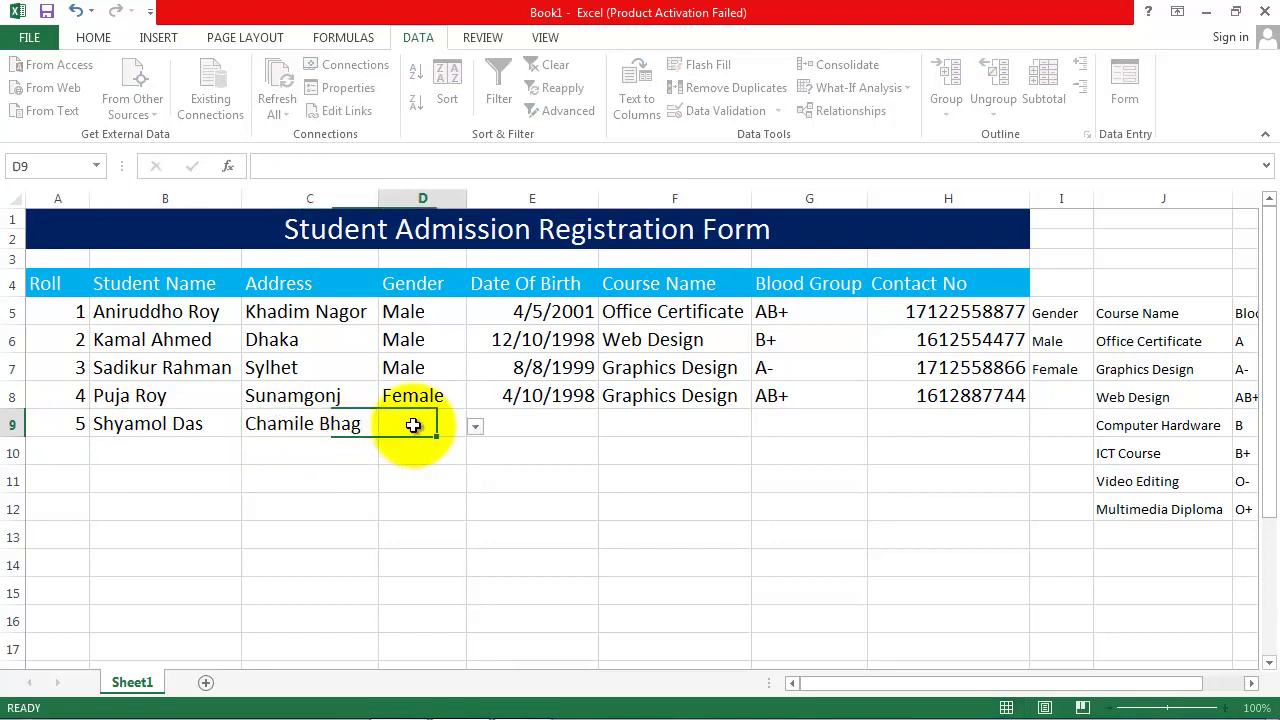
pyautogui.click(474, 428)
pyautogui.click(432, 440)
# - Fill row 9 with birth date 12/12/1988, Office Certificate, blood group A- and a contact number
pyautogui.click(520, 423)
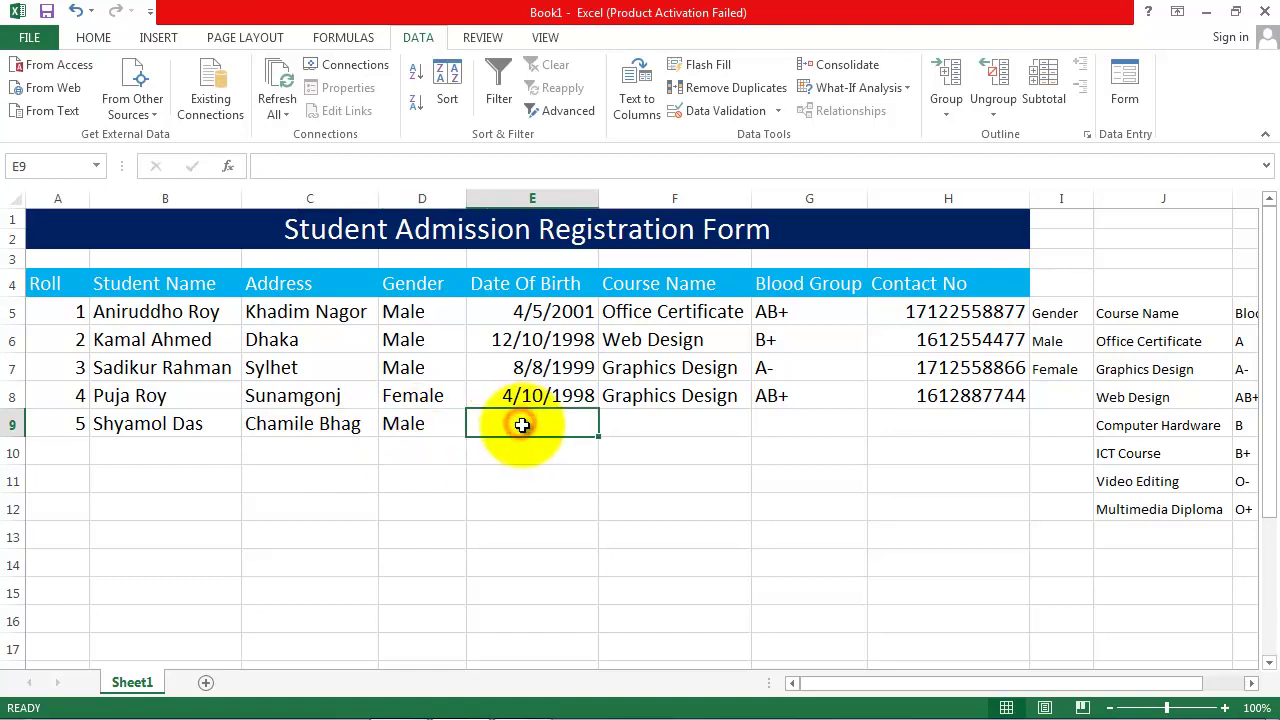
pyautogui.write('12/19')
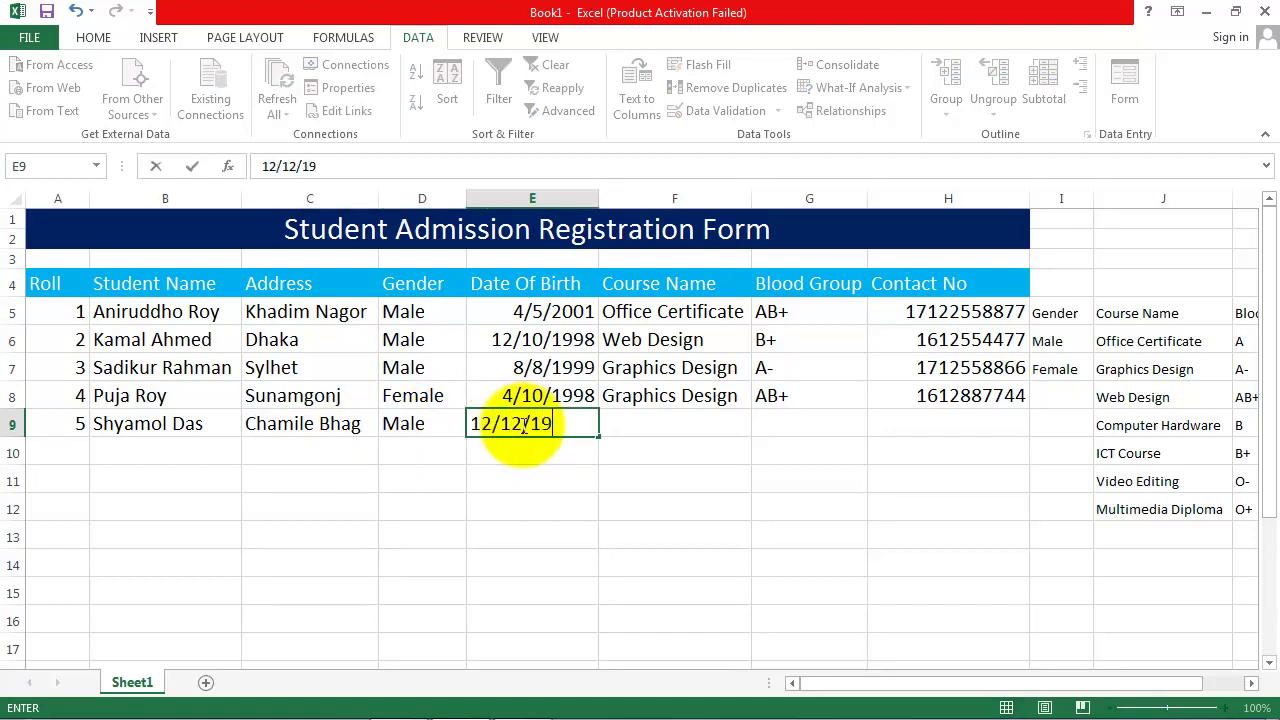
pyautogui.write('88')
pyautogui.click(651, 423)
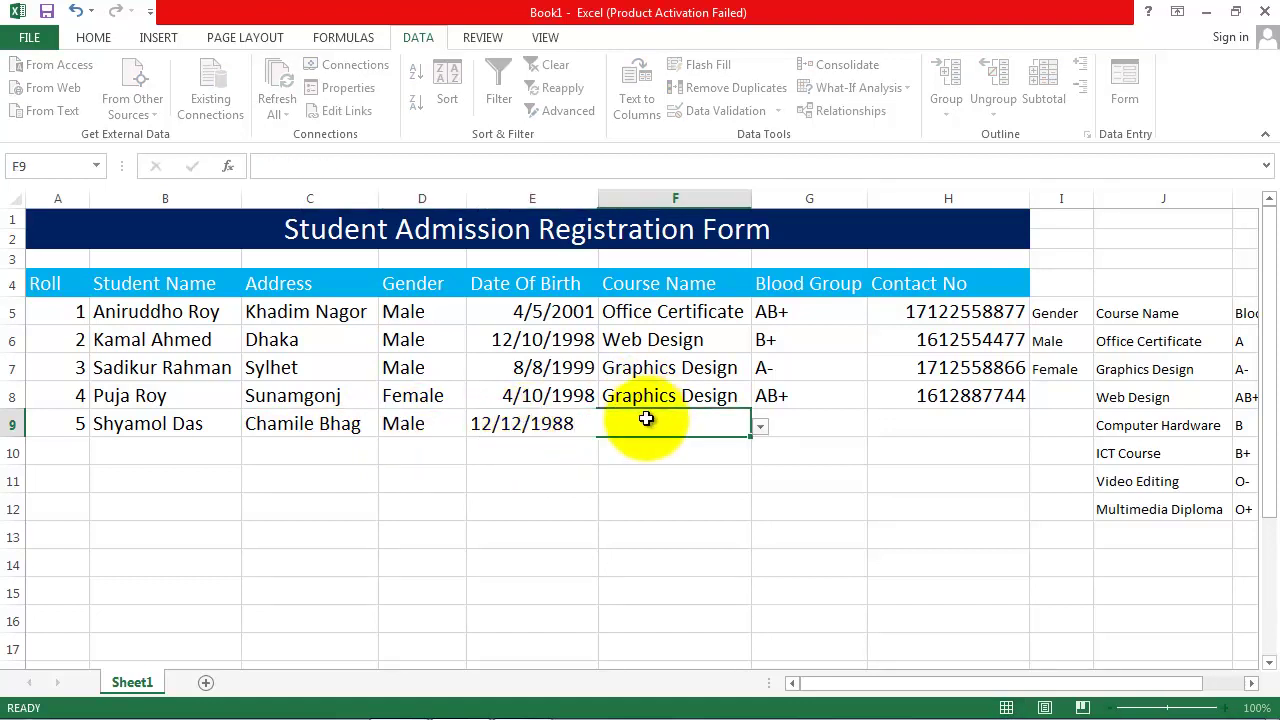
pyautogui.click(762, 427)
pyautogui.click(666, 445)
pyautogui.click(857, 423)
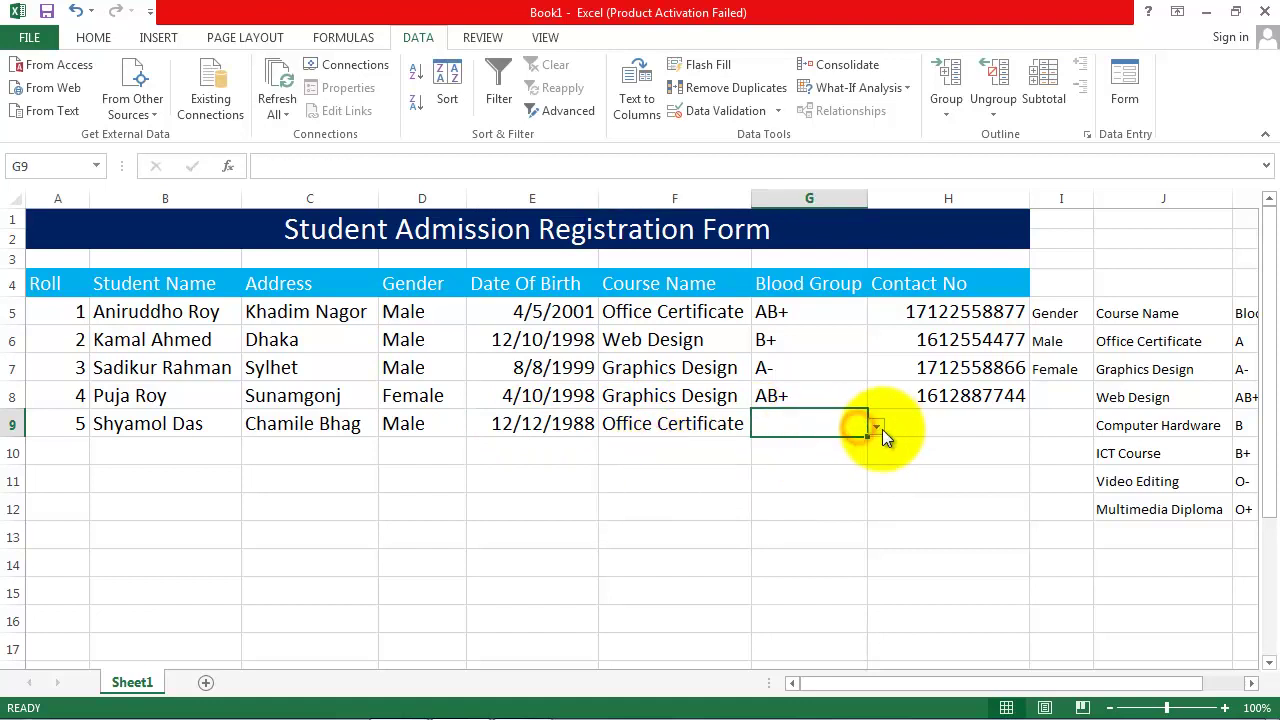
pyautogui.click(877, 428)
pyautogui.click(794, 456)
pyautogui.click(943, 423)
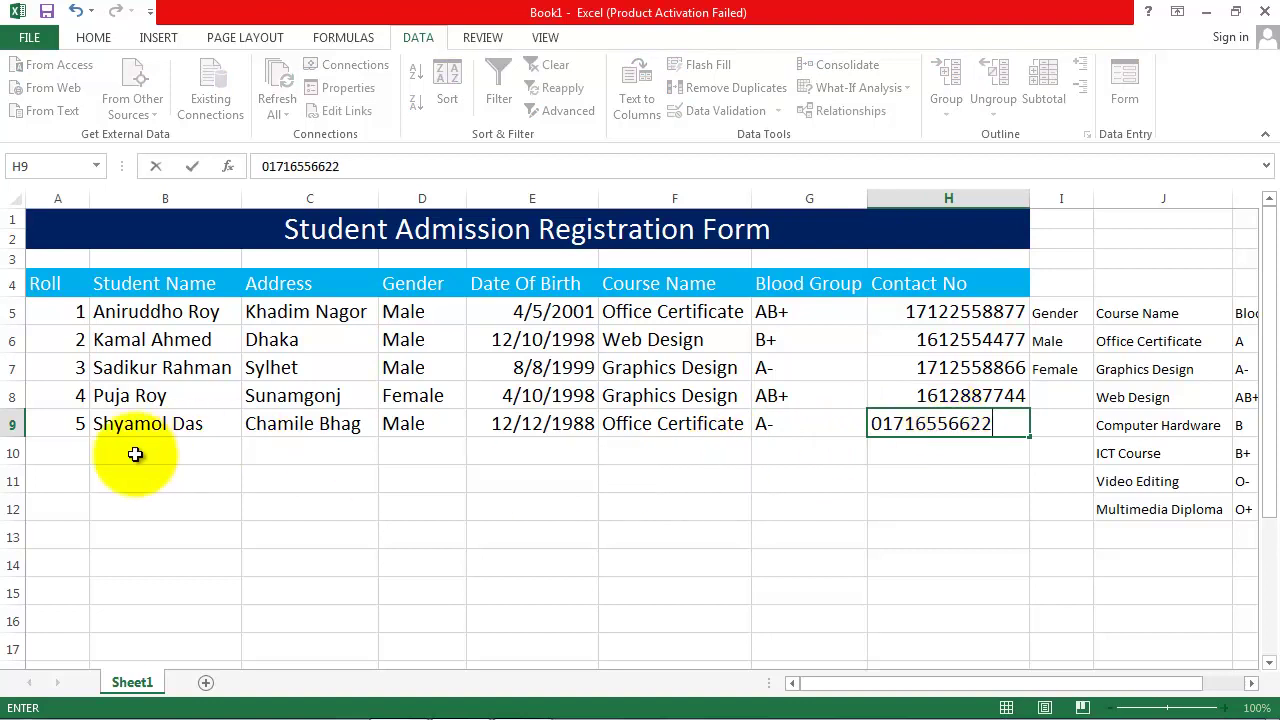
pyautogui.click(76, 450)
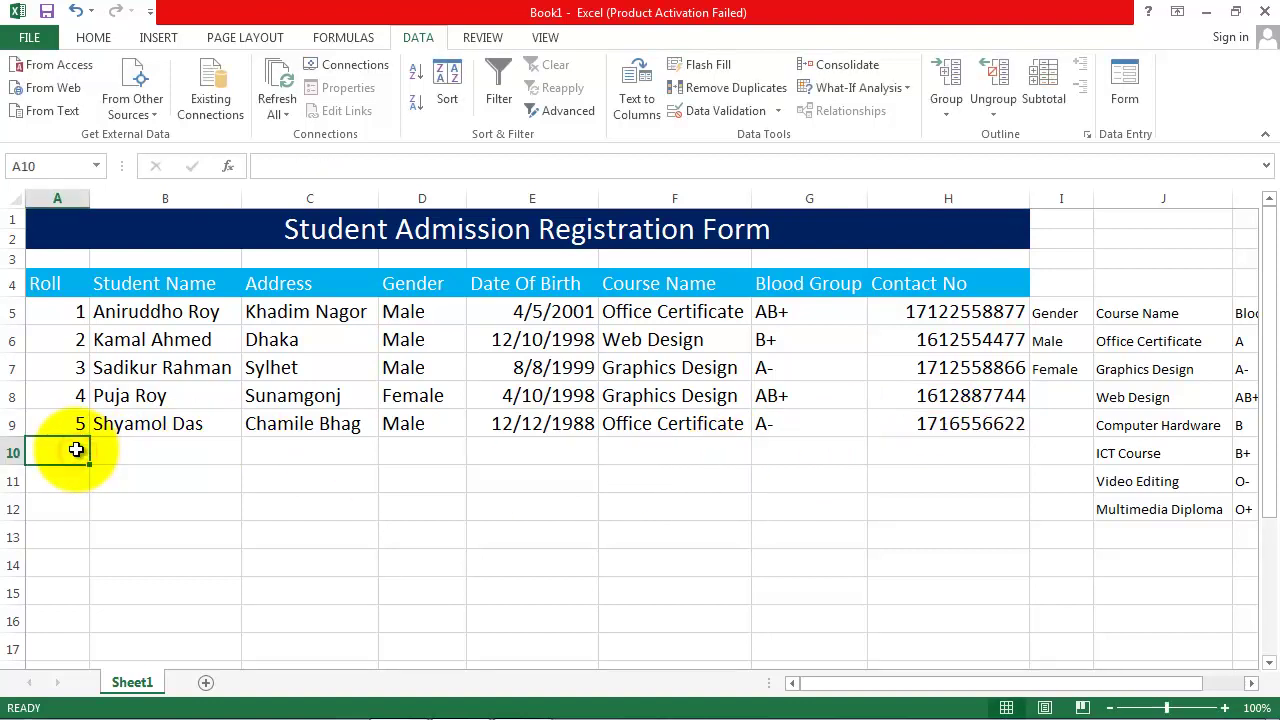
# - Enter roll 6, the student's name and address in row 10, with gender Female
pyautogui.write('6')
pyautogui.click(172, 449)
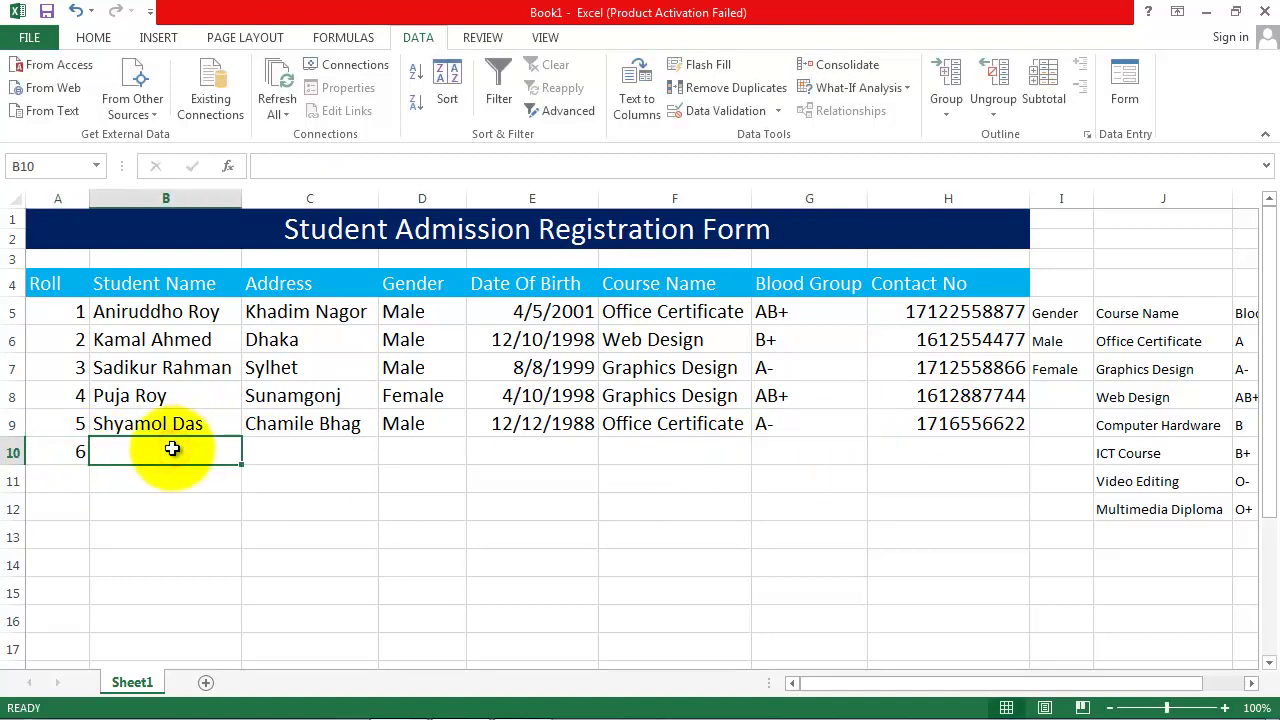
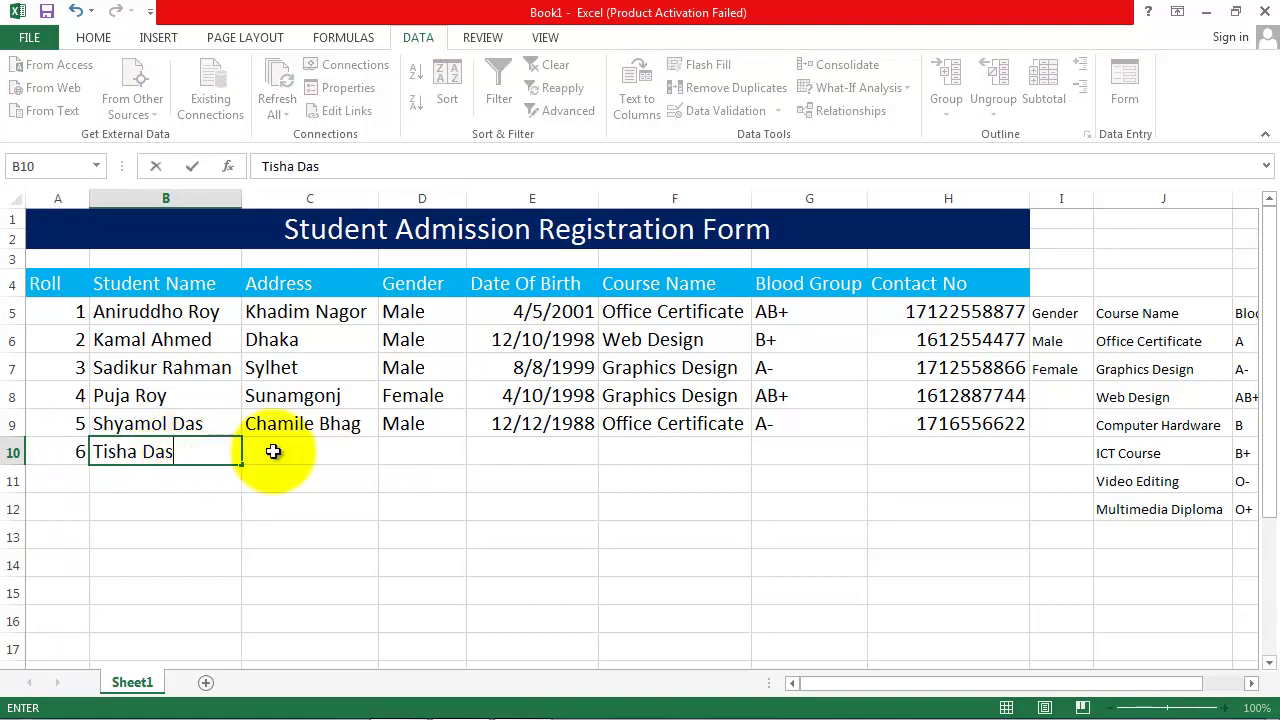
pyautogui.click(285, 450)
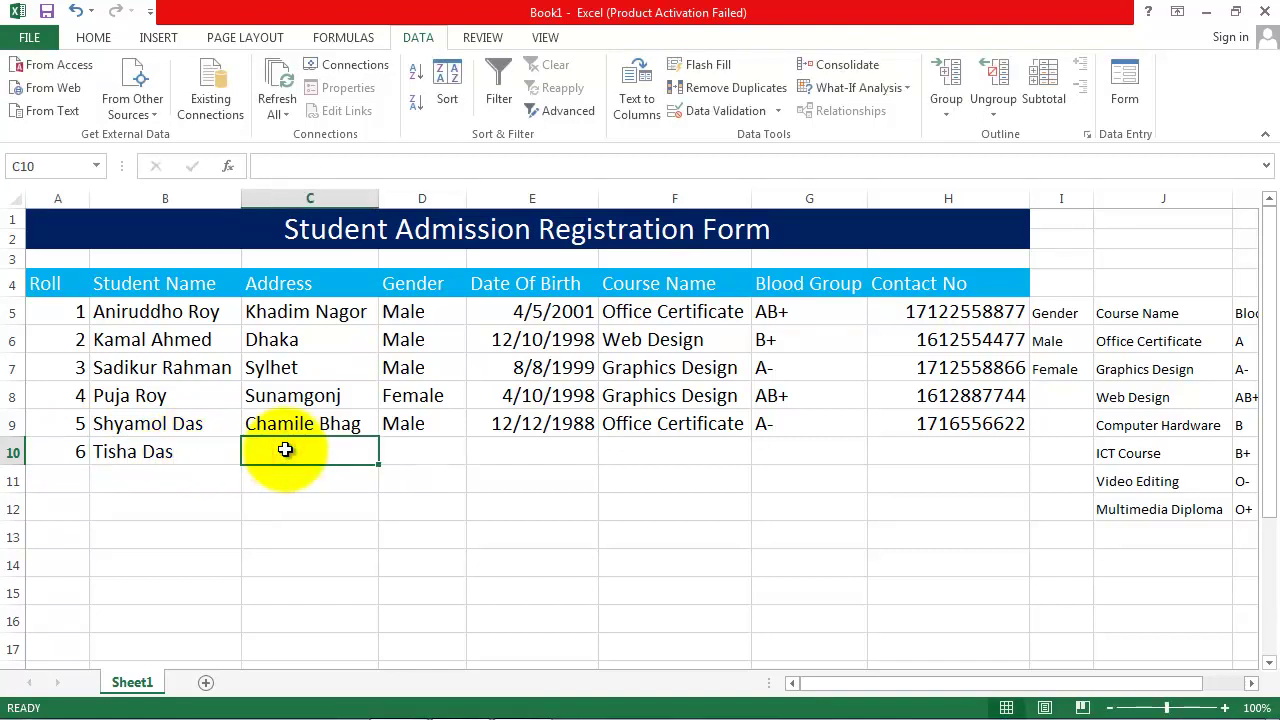
pyautogui.write('Sunamgonj')
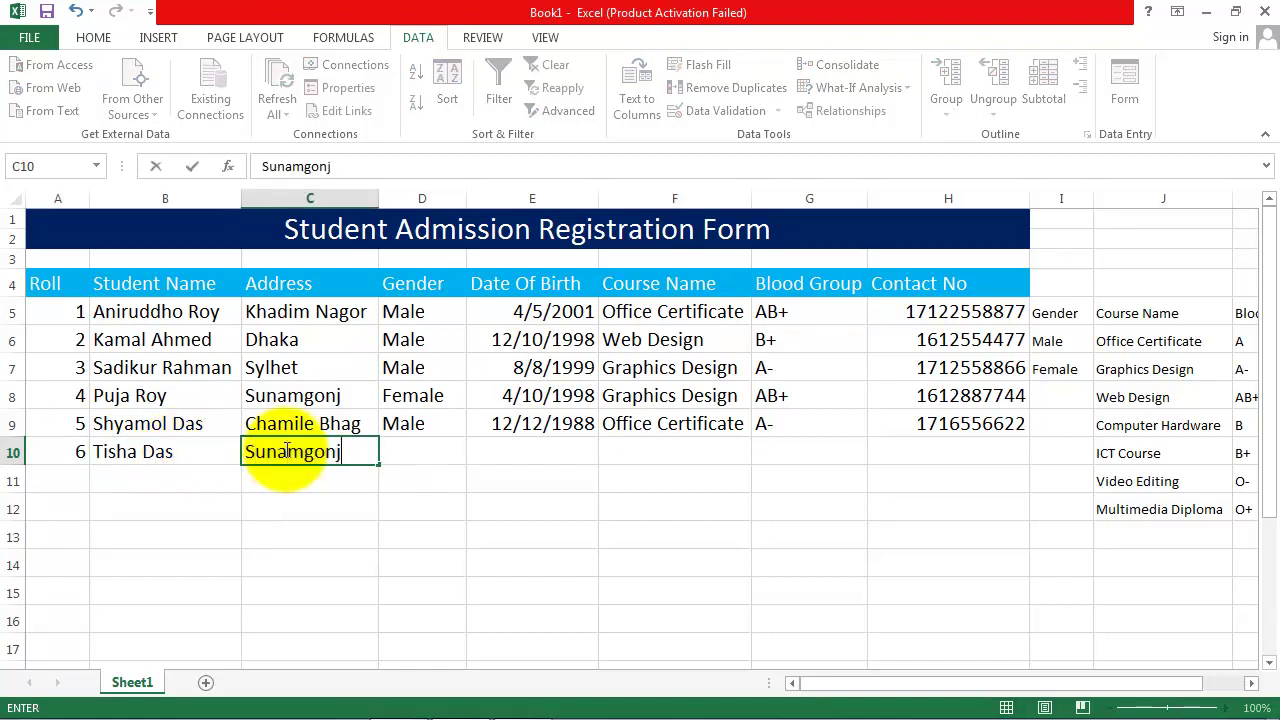
pyautogui.click(417, 450)
pyautogui.click(474, 453)
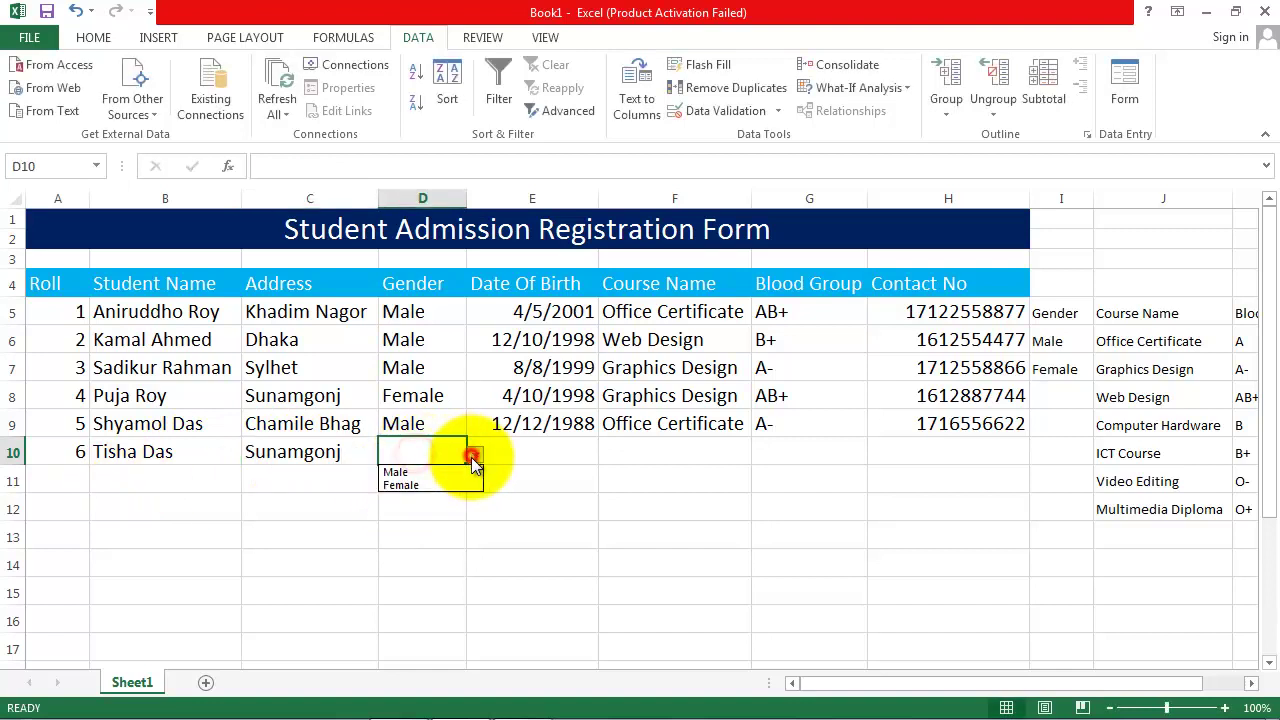
pyautogui.click(414, 484)
# - Complete row 10 with birth date 12/8/1990, Computer Hardware, blood group A- and a contact number
pyautogui.click(551, 451)
pyautogui.write('12/8/1990')
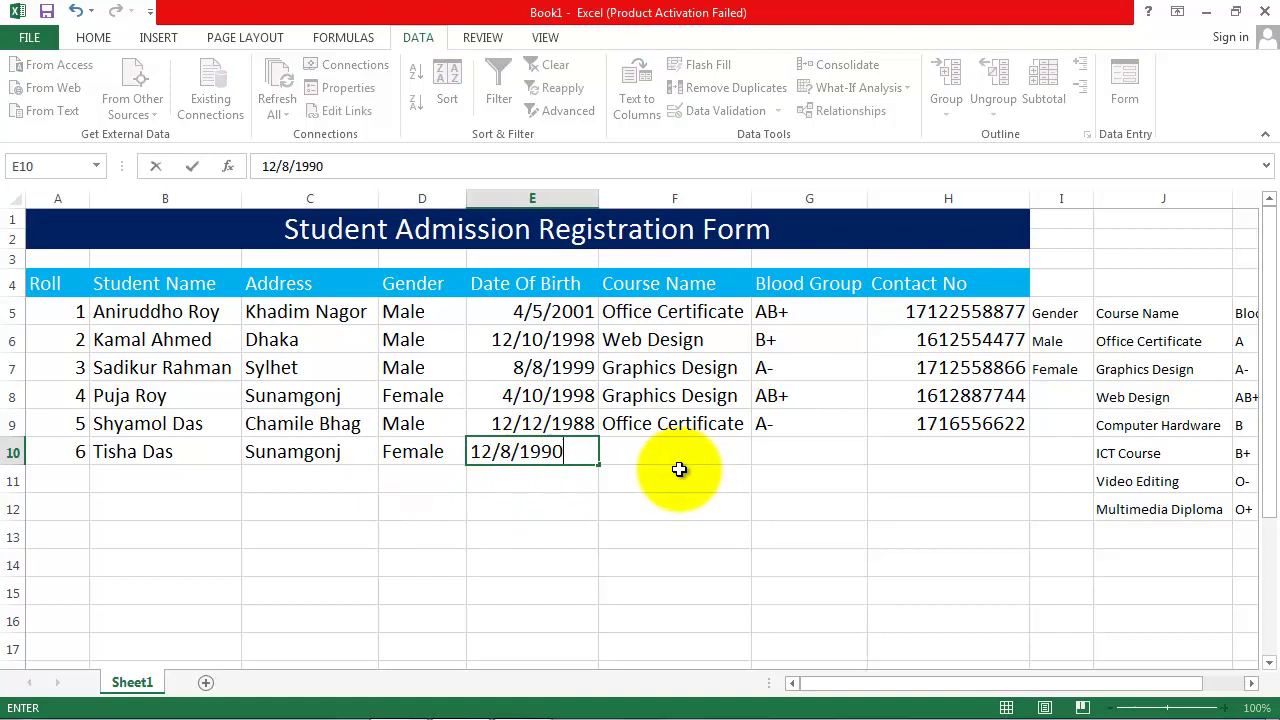
pyautogui.click(657, 451)
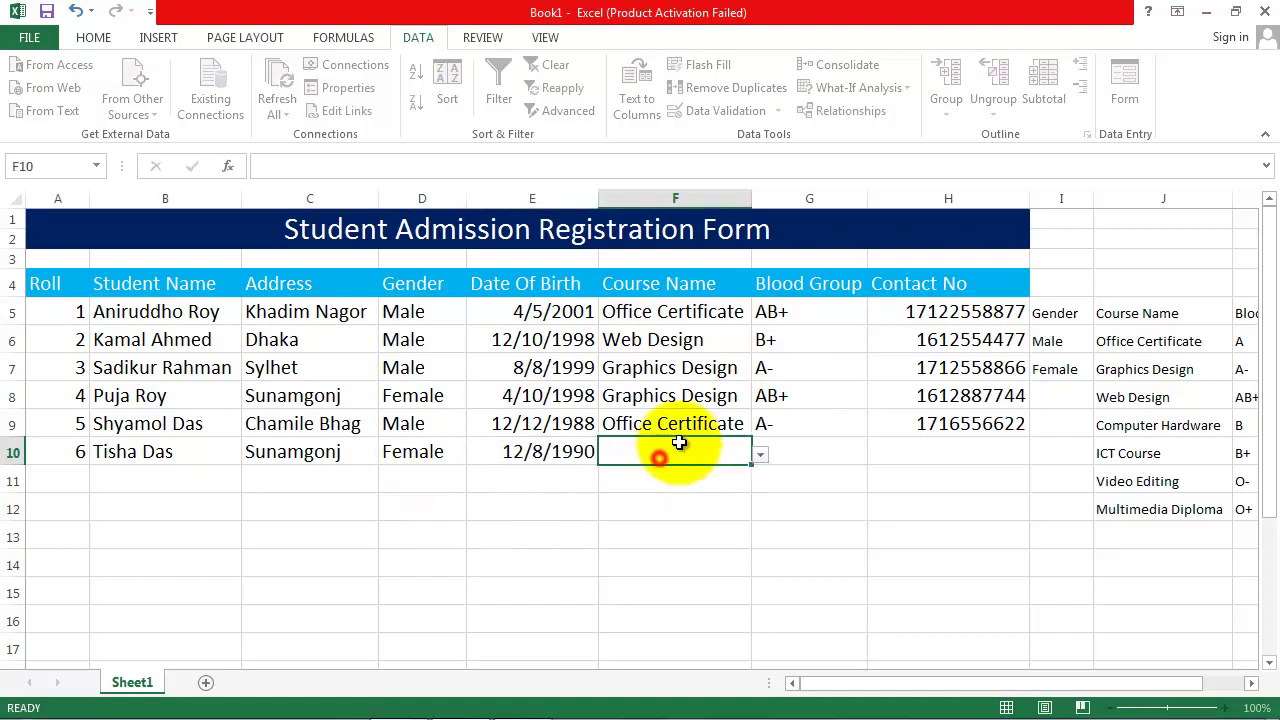
pyautogui.click(761, 455)
pyautogui.click(683, 511)
pyautogui.click(840, 455)
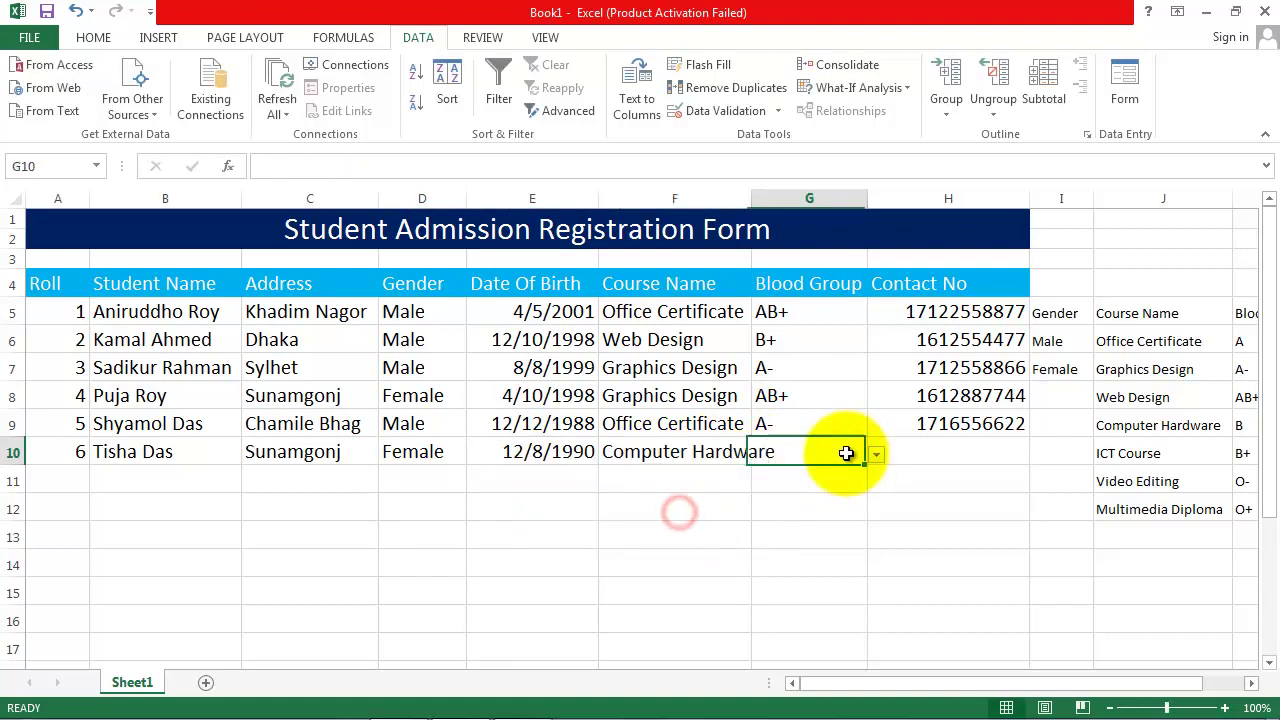
pyautogui.click(876, 456)
pyautogui.click(809, 484)
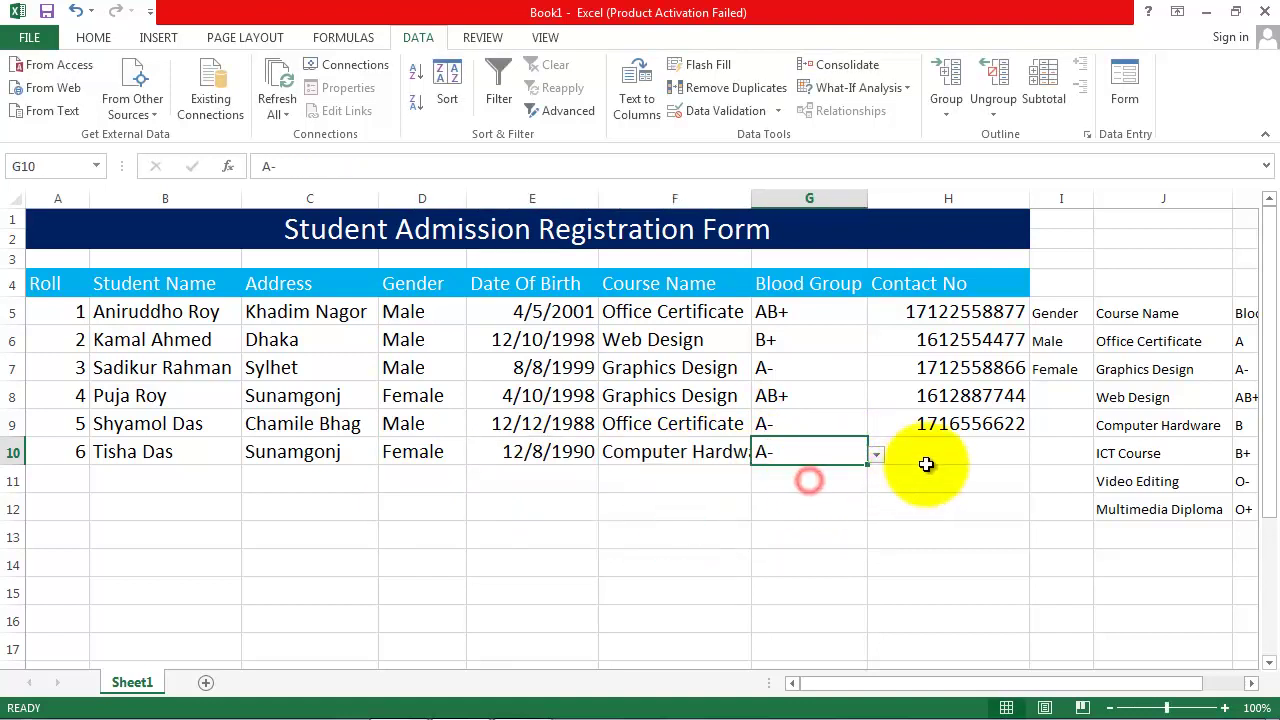
pyautogui.click(931, 453)
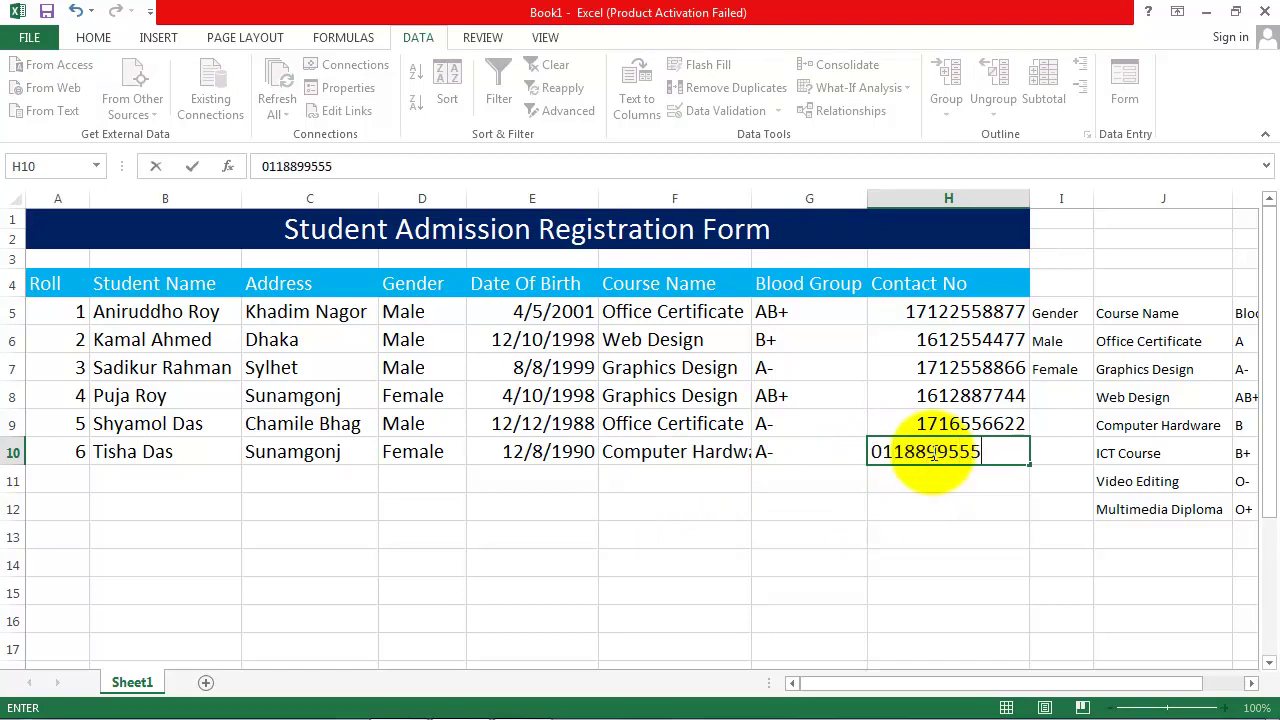
pyautogui.click(943, 512)
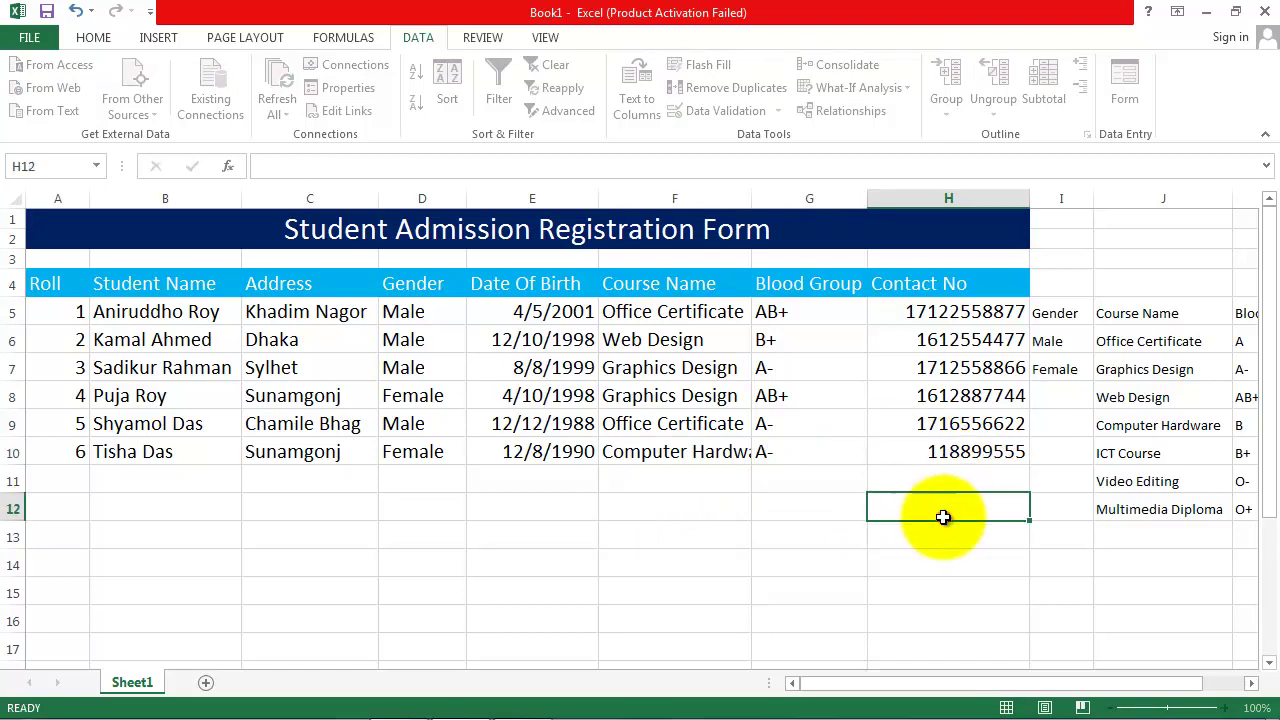
# - Apply All Borders to the whole table A4:H10
pyautogui.moveTo(44, 283)
pyautogui.mouseDown()
pyautogui.moveTo(768, 380)
pyautogui.moveTo(903, 443)
pyautogui.mouseUp()
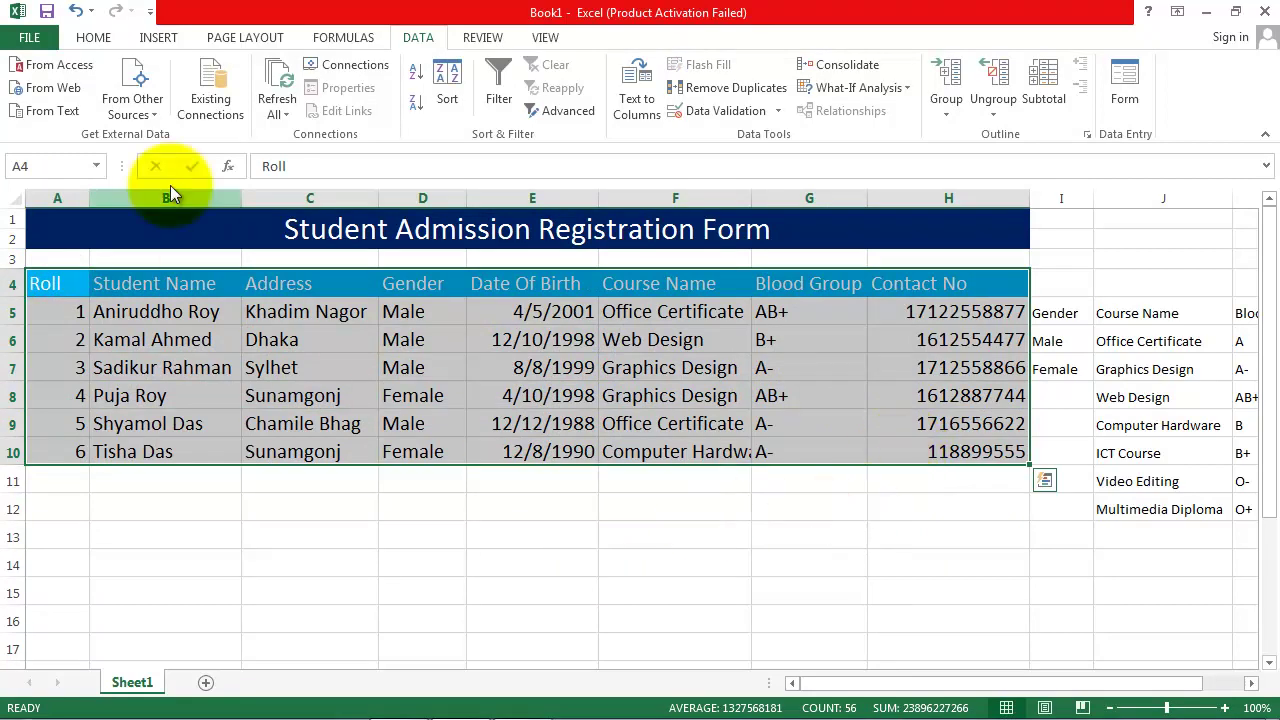
pyautogui.click(93, 37)
pyautogui.click(204, 103)
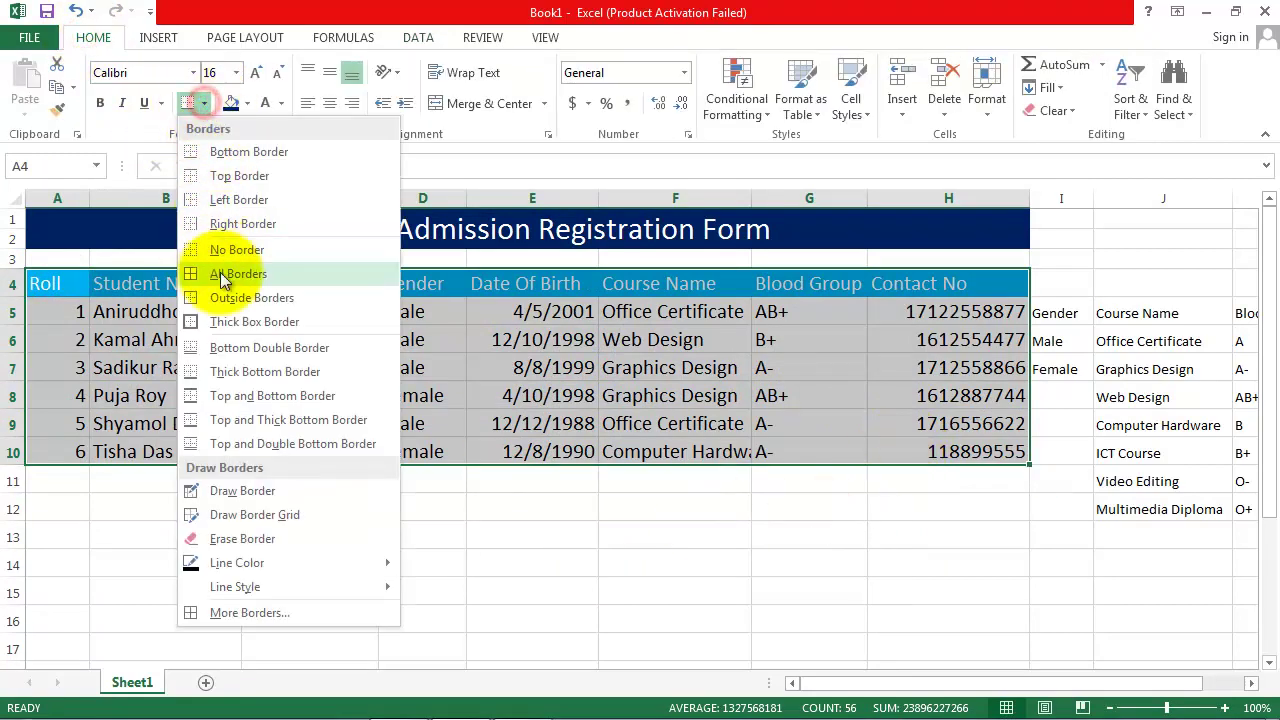
pyautogui.click(215, 274)
pyautogui.click(620, 540)
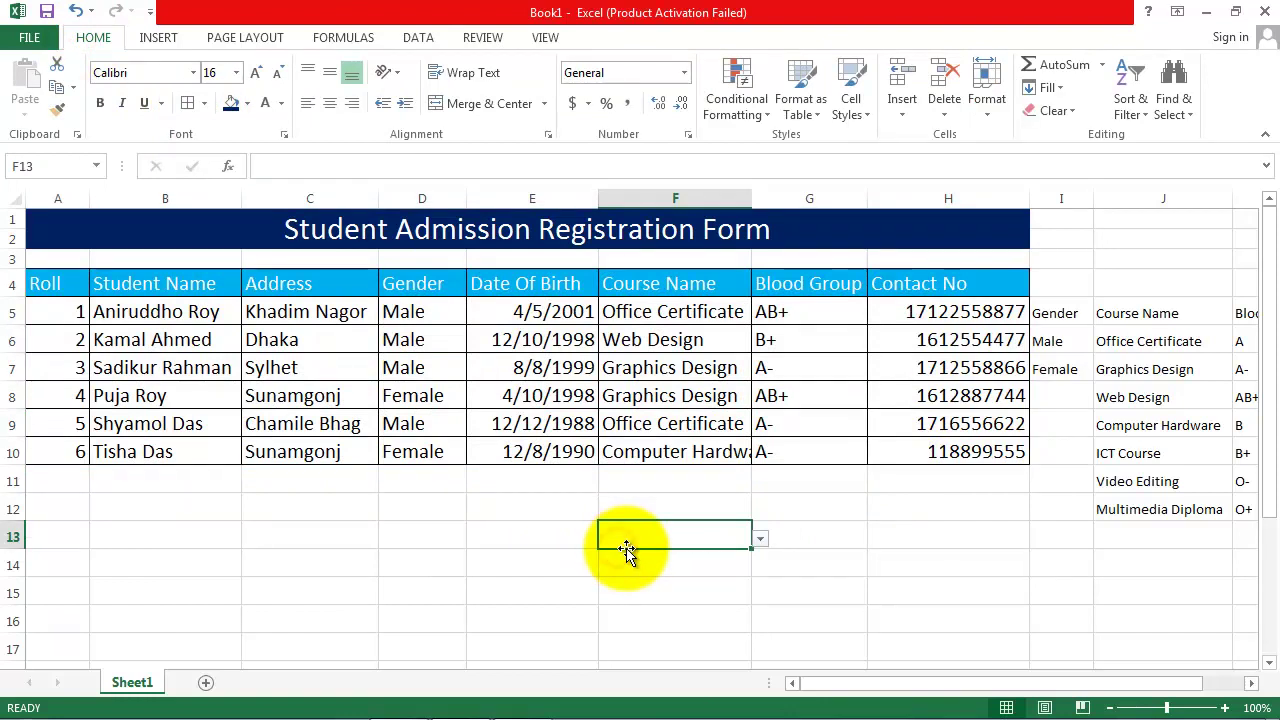
# - Make the header row A4:H4 bold
pyautogui.moveTo(34, 283); pyautogui.dragTo(910, 283)
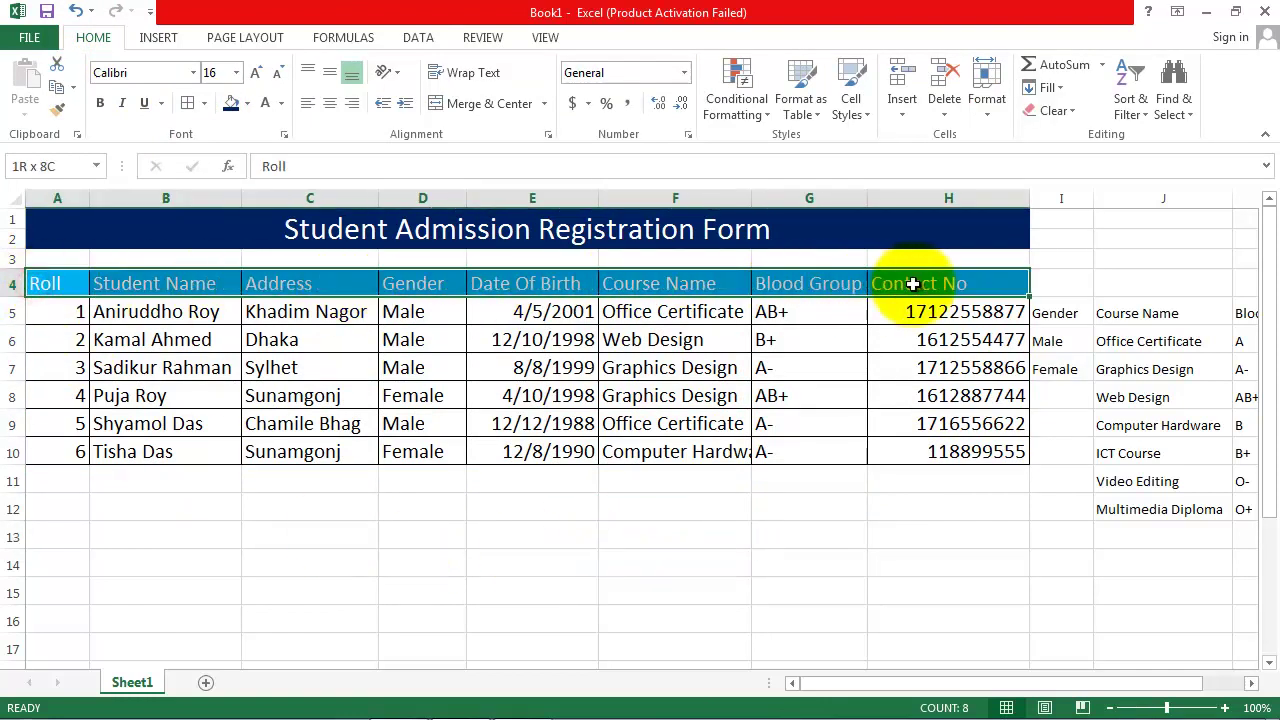
pyautogui.click(100, 103)
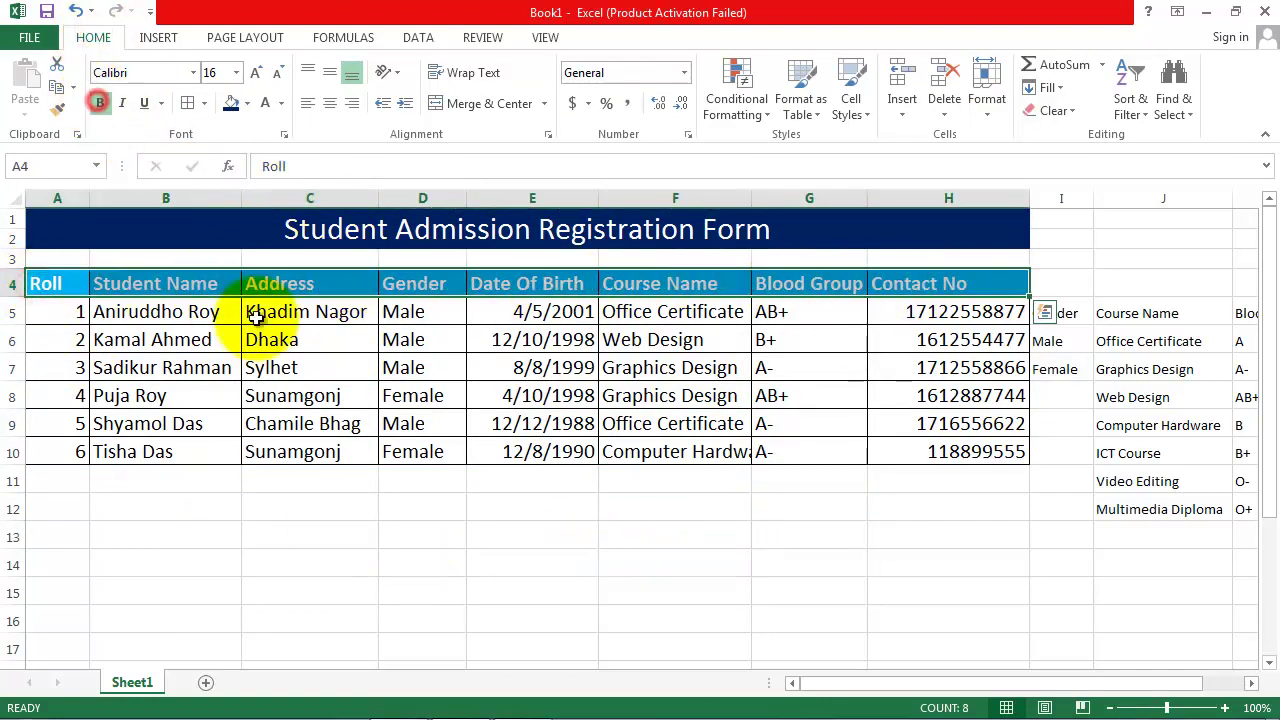
pyautogui.click(570, 568)
# - Left-align the dates of birth in E5:E10
pyautogui.moveTo(496, 310); pyautogui.dragTo(561, 452)
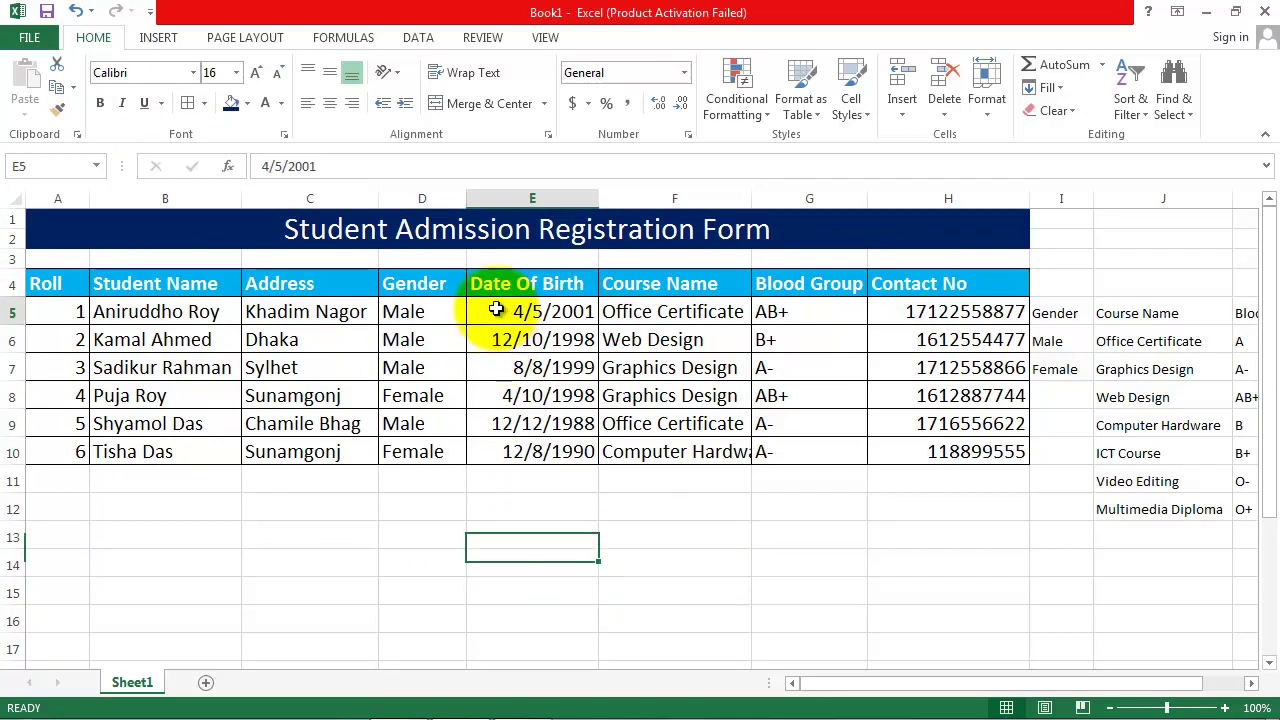
pyautogui.click(307, 103)
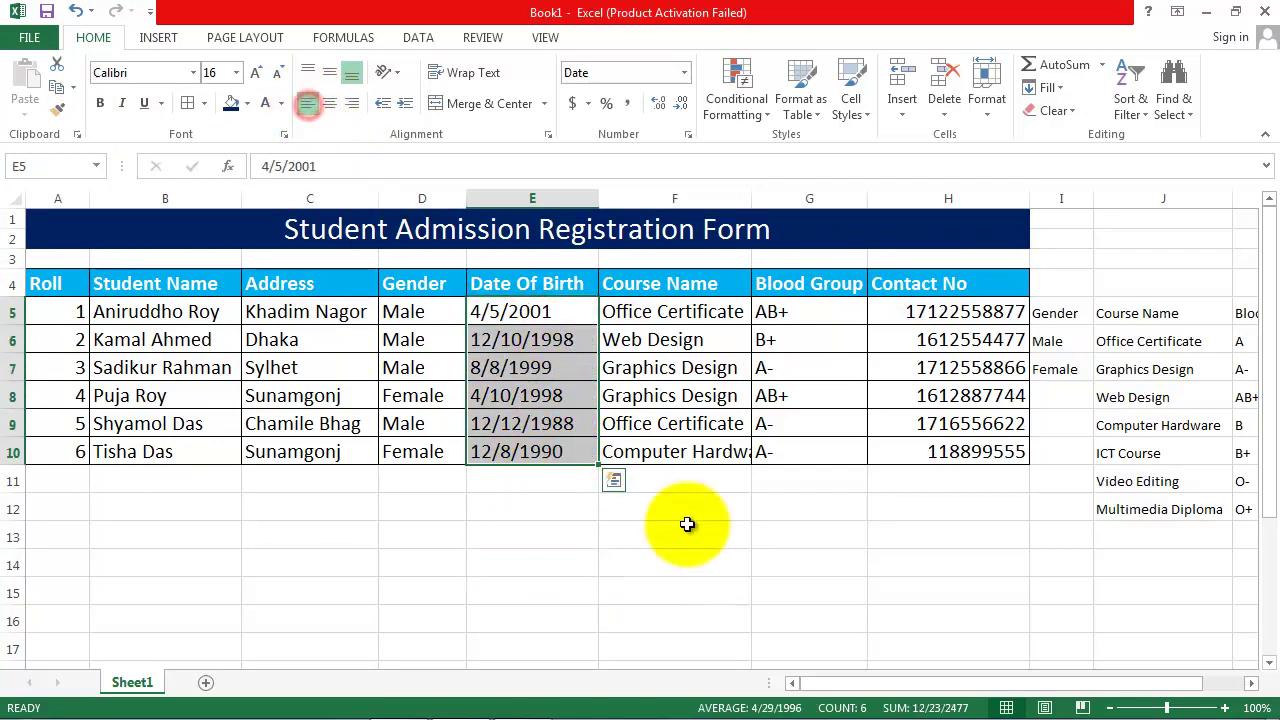
pyautogui.click(691, 528)
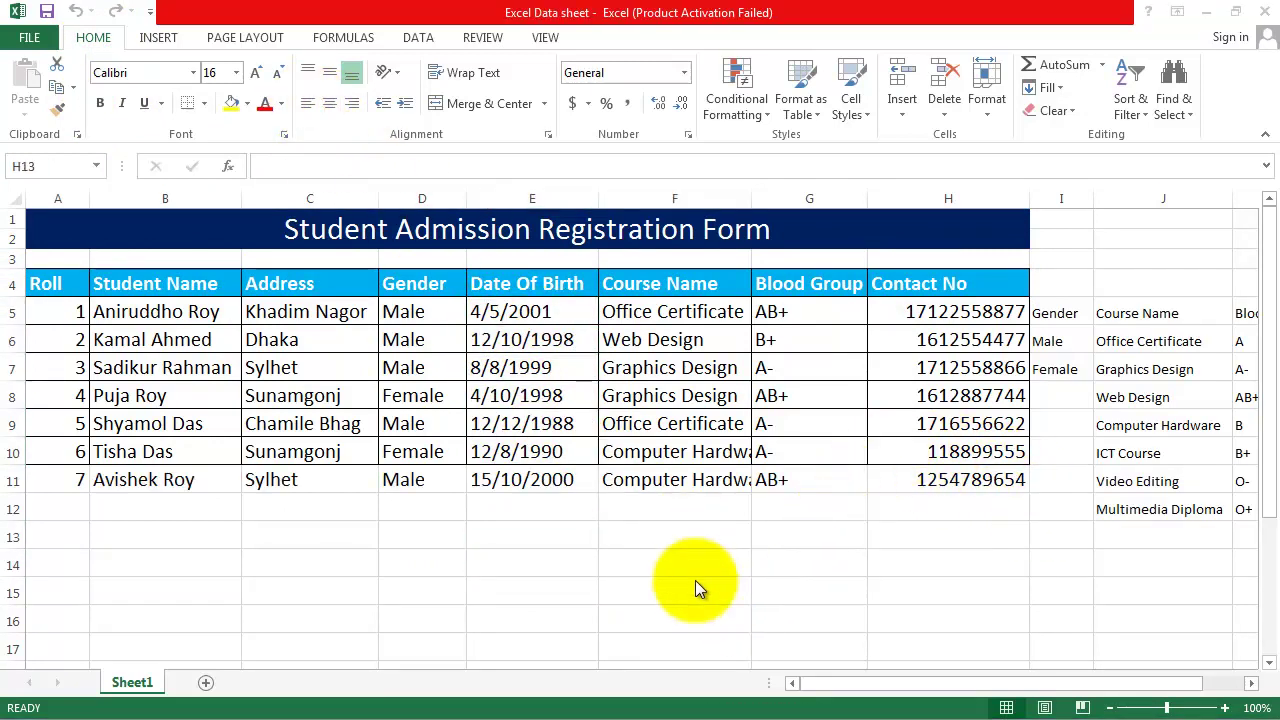